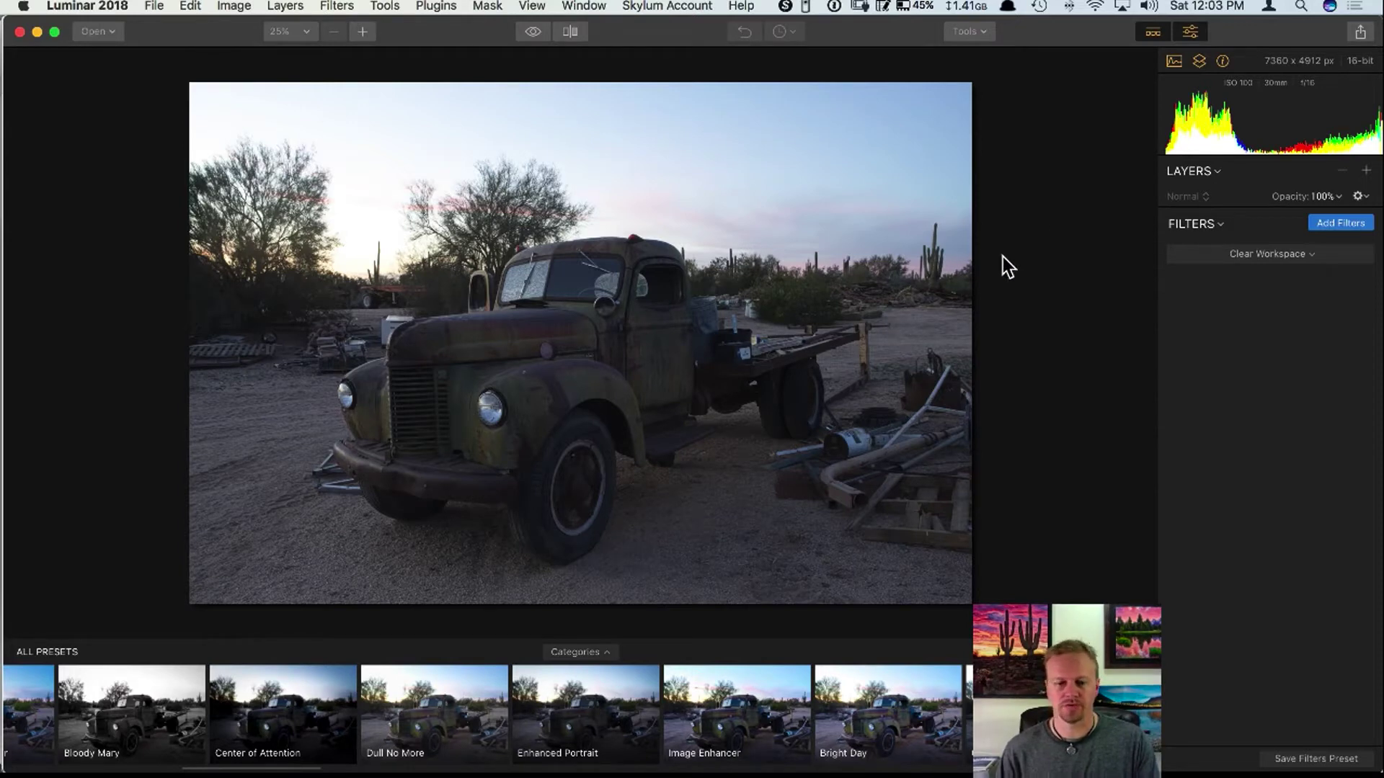
scroll(858, 667, "right", 6)
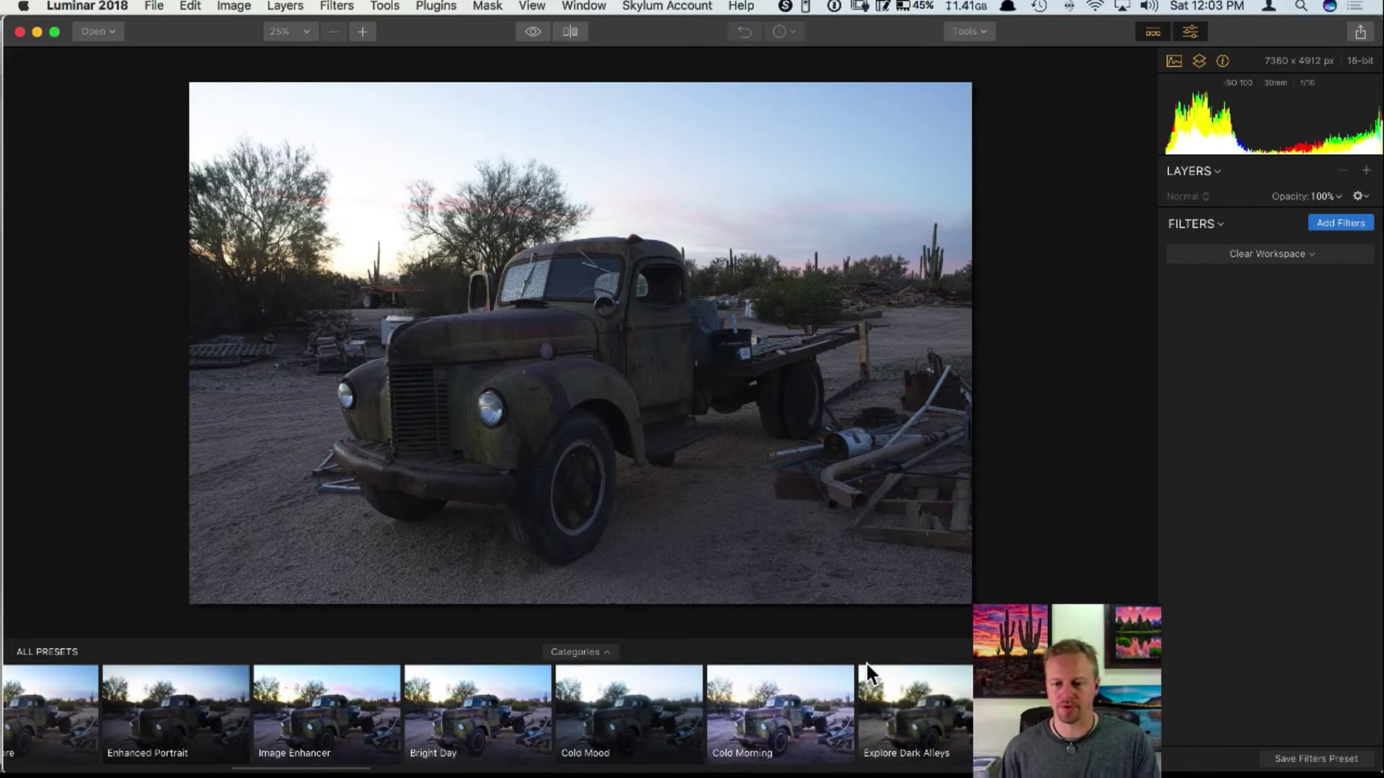
scroll(824, 735, "right", 3)
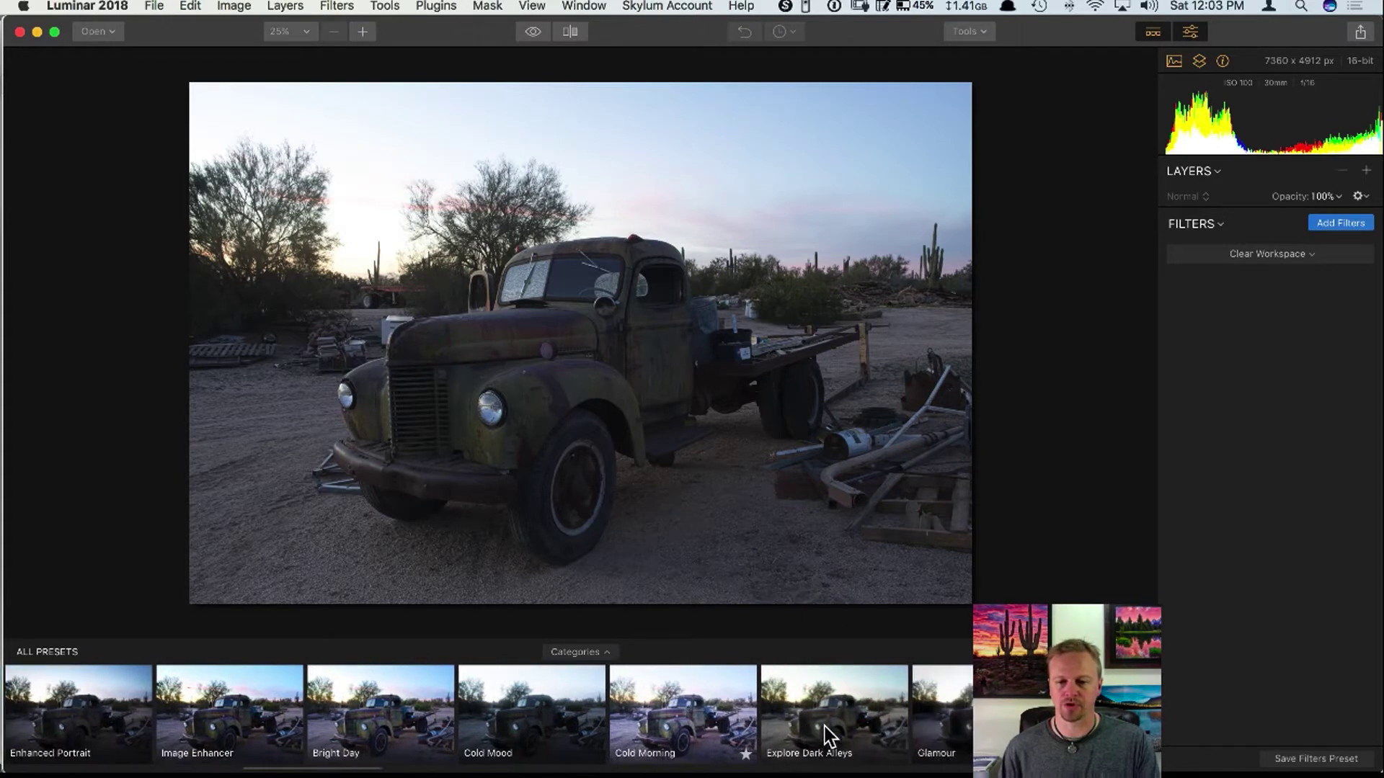
scroll(828, 735, "right", 8)
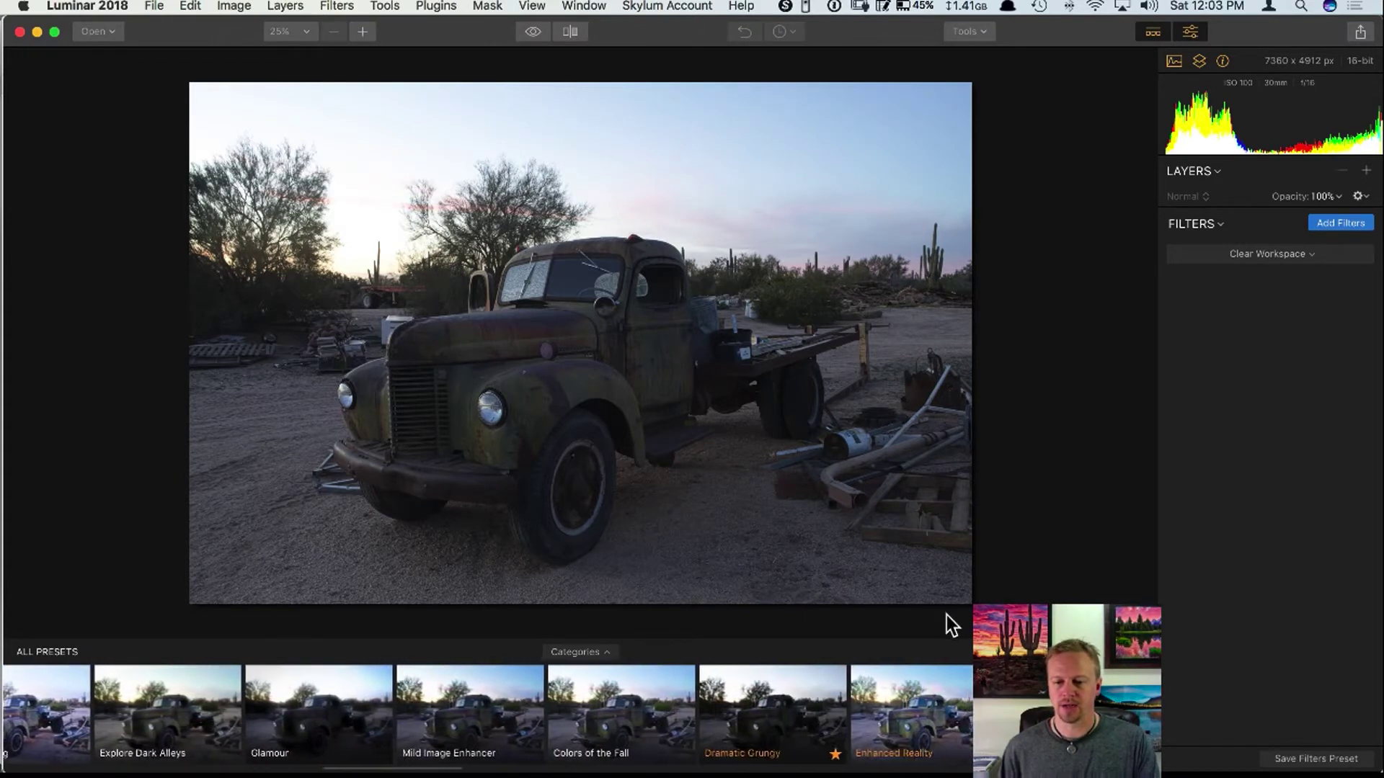
left_click(925, 717)
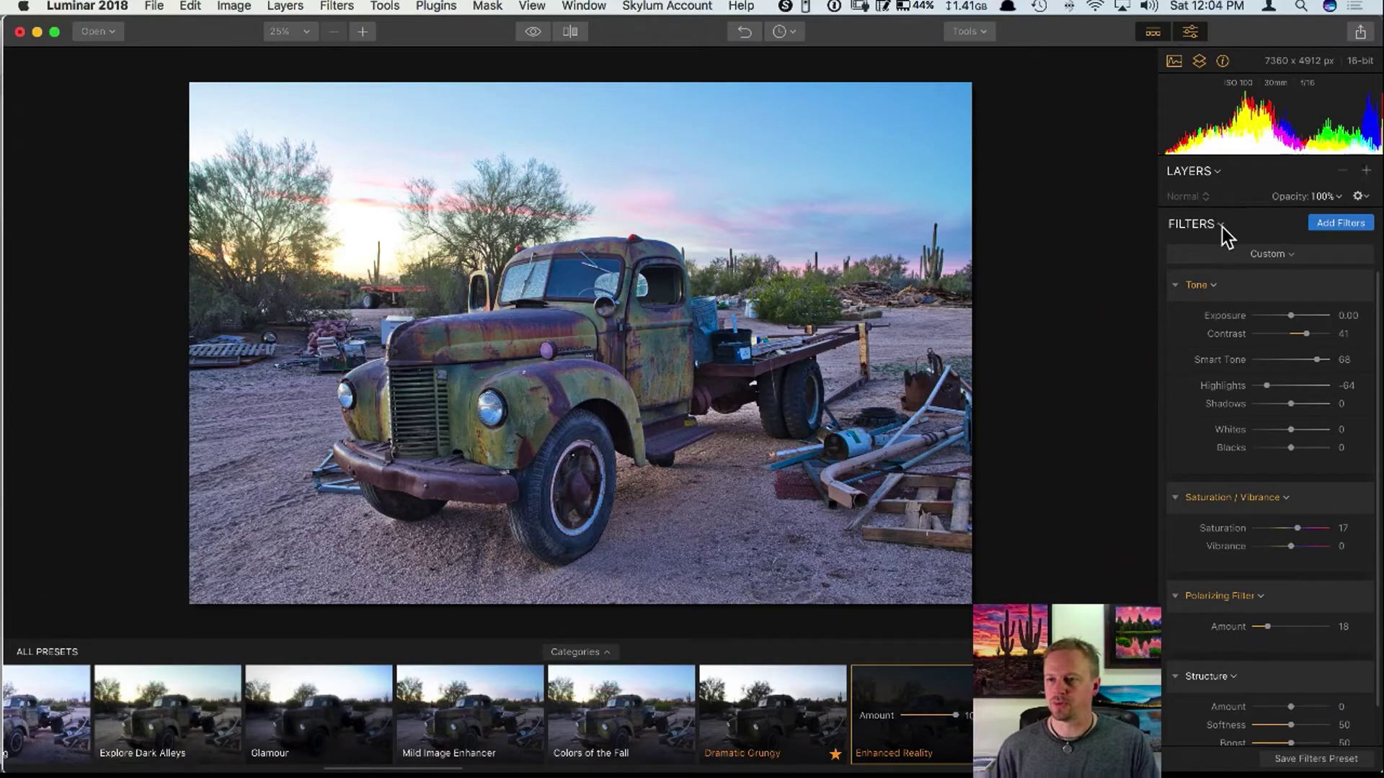
left_click(743, 32)
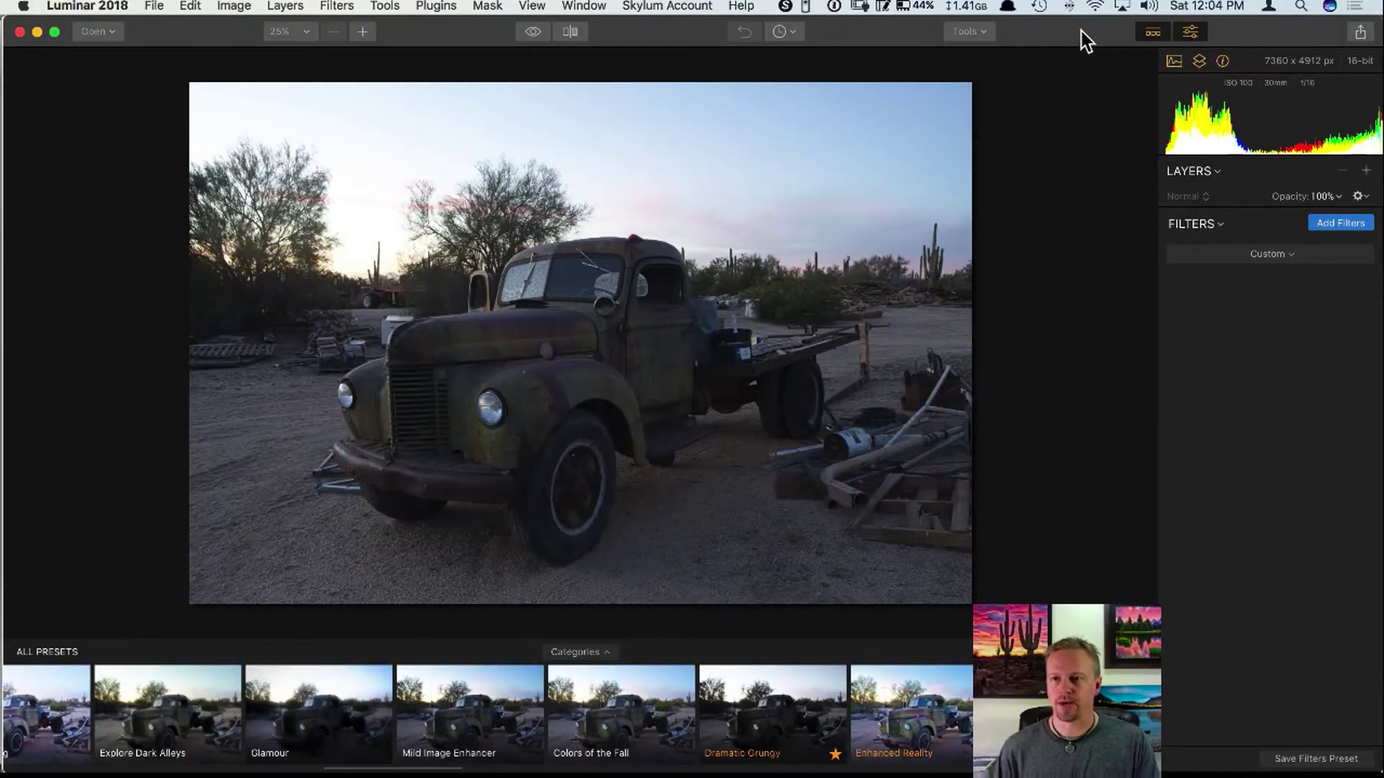
Add a new adjustment layer above the truck photo and apply the Enhanced Reality preset to it.
left_click_drag(1083, 32, 725, 17)
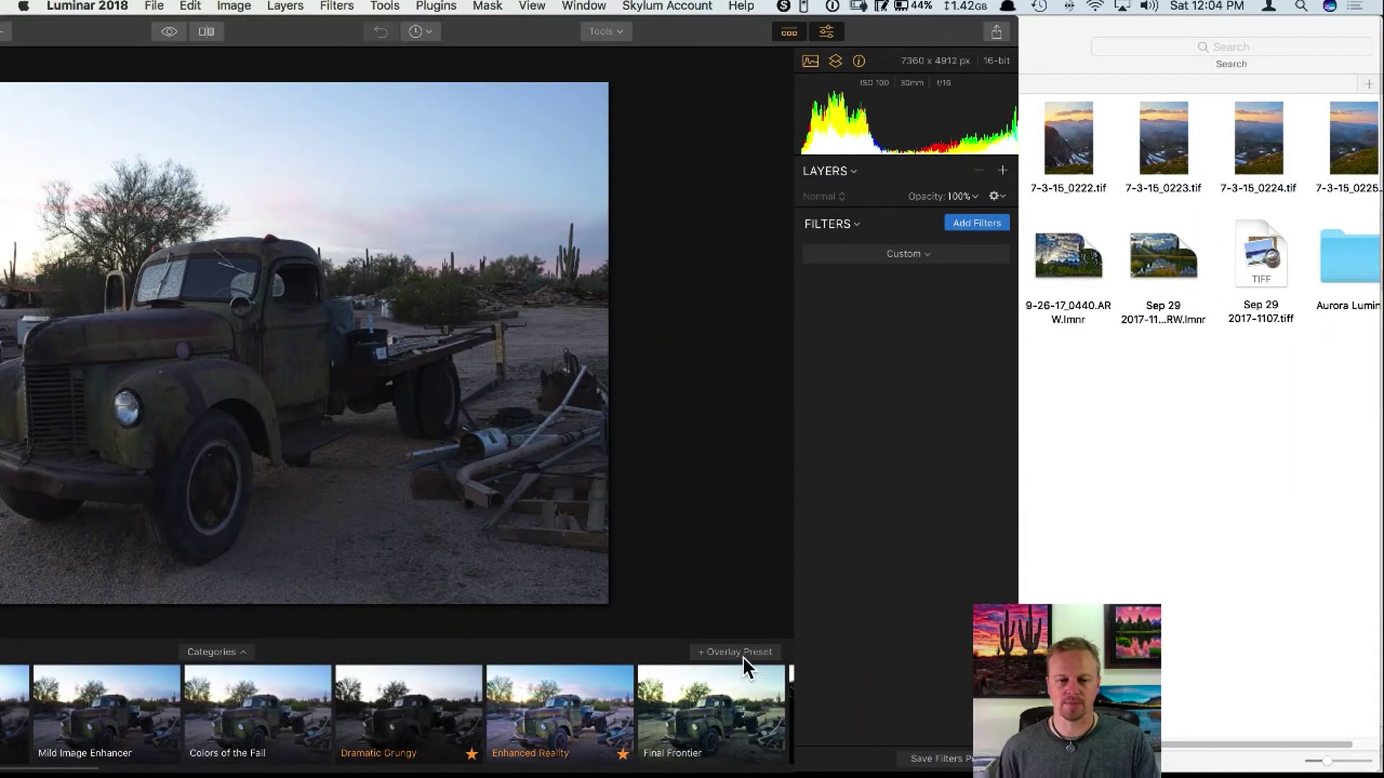
left_click_drag(704, 23, 1050, 39)
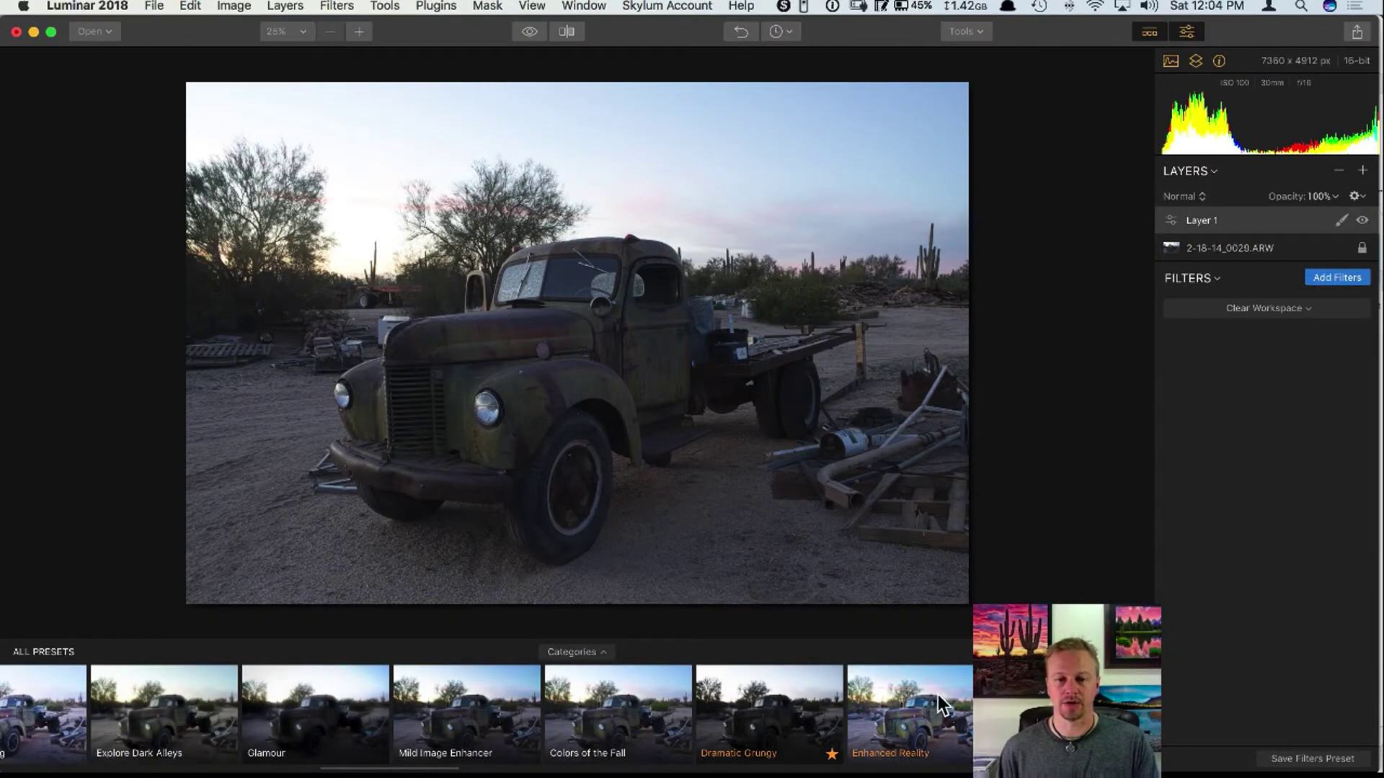
left_click(955, 677)
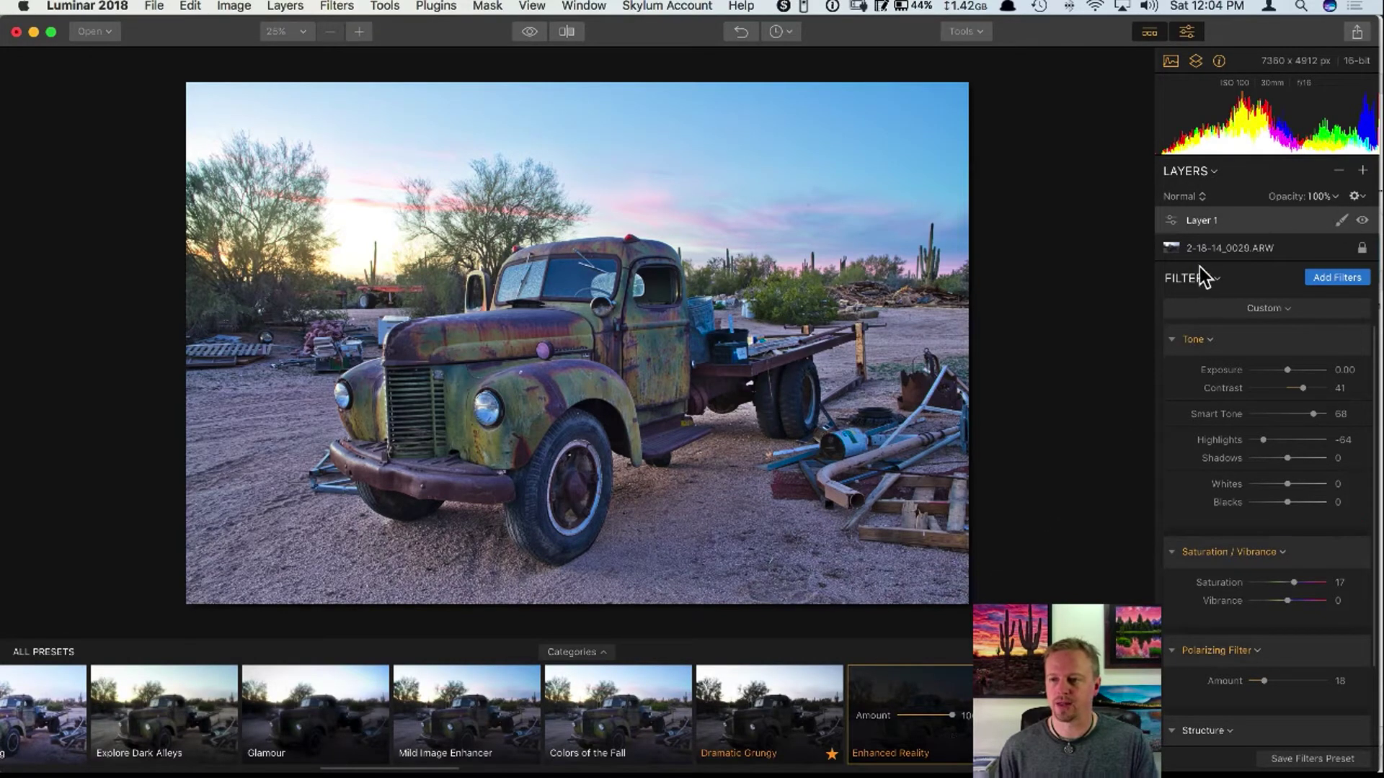
Rename the new adjustment layer to "enhanced reality".
double_click(1200, 223)
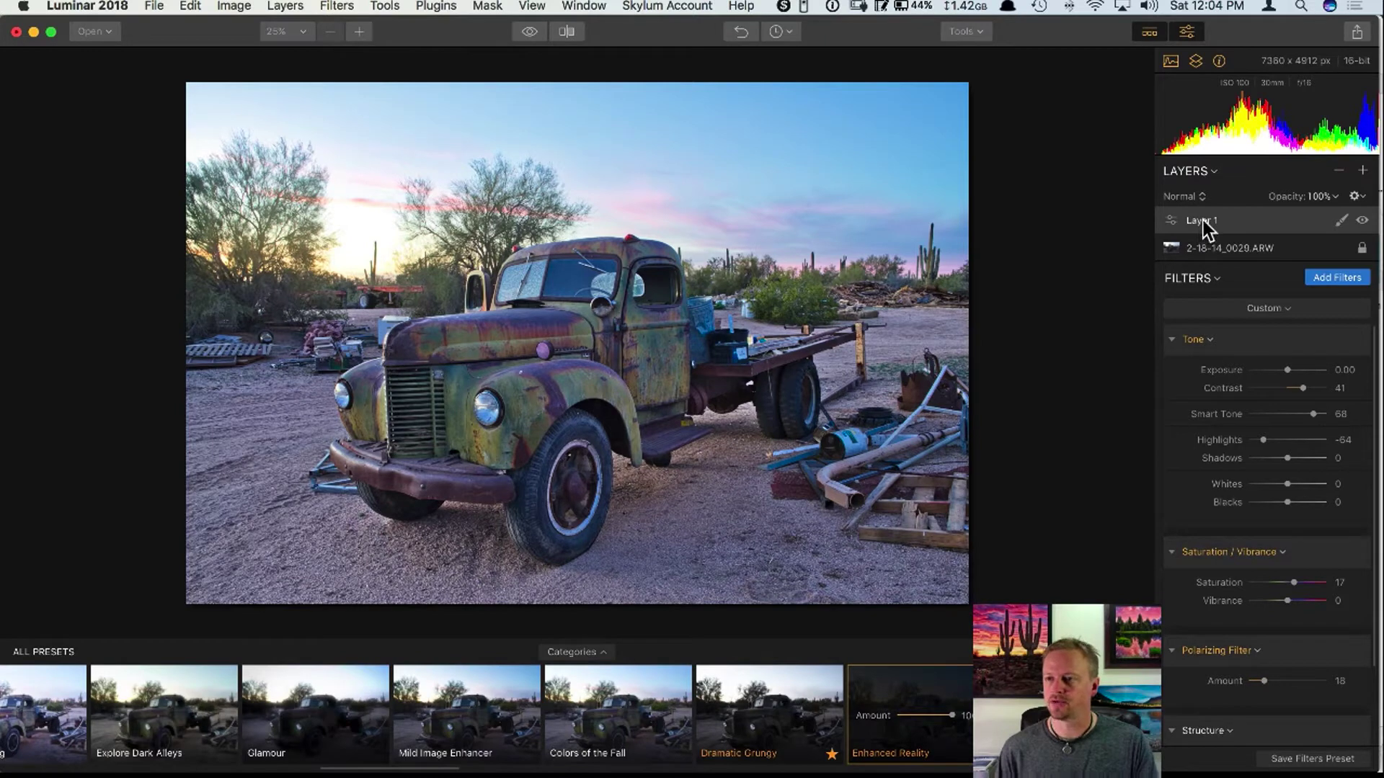
type("enhance")
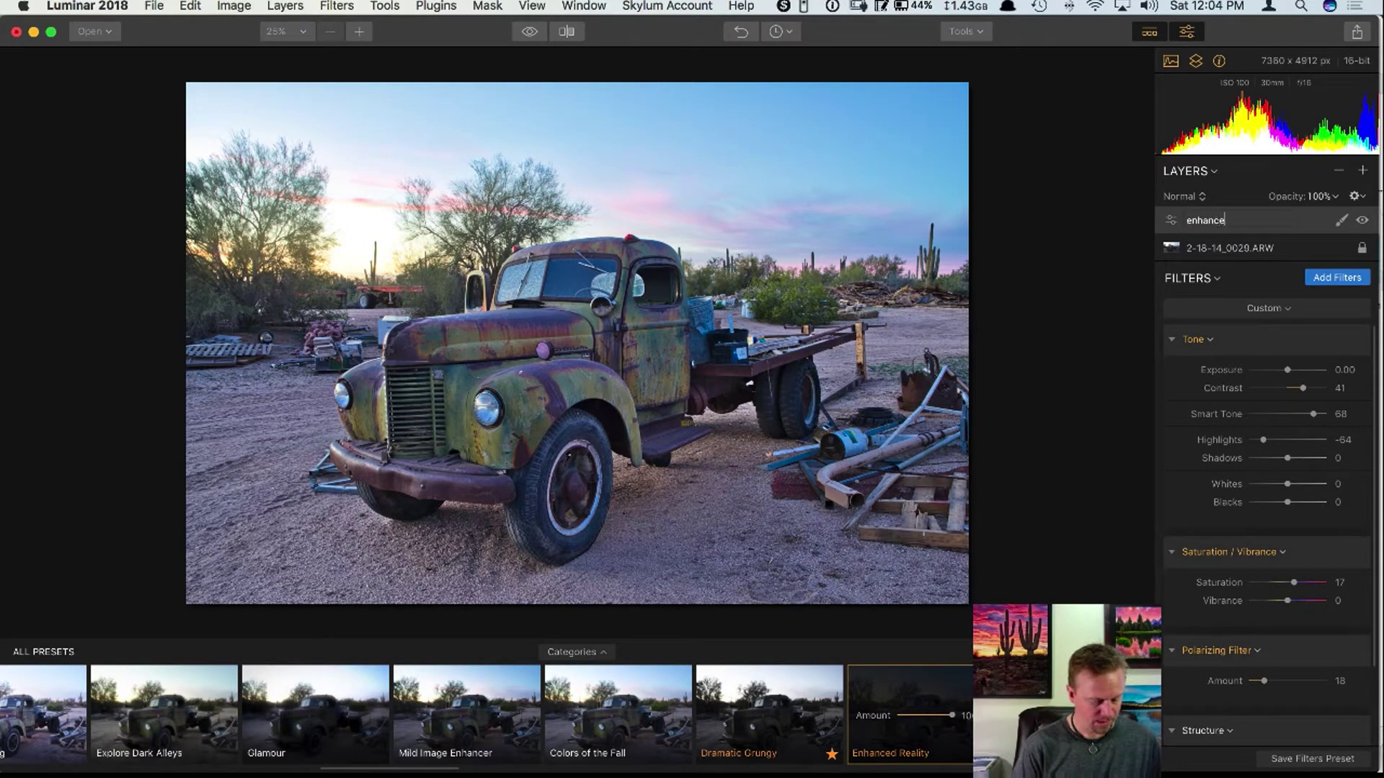
type("d reality")
key("Return")
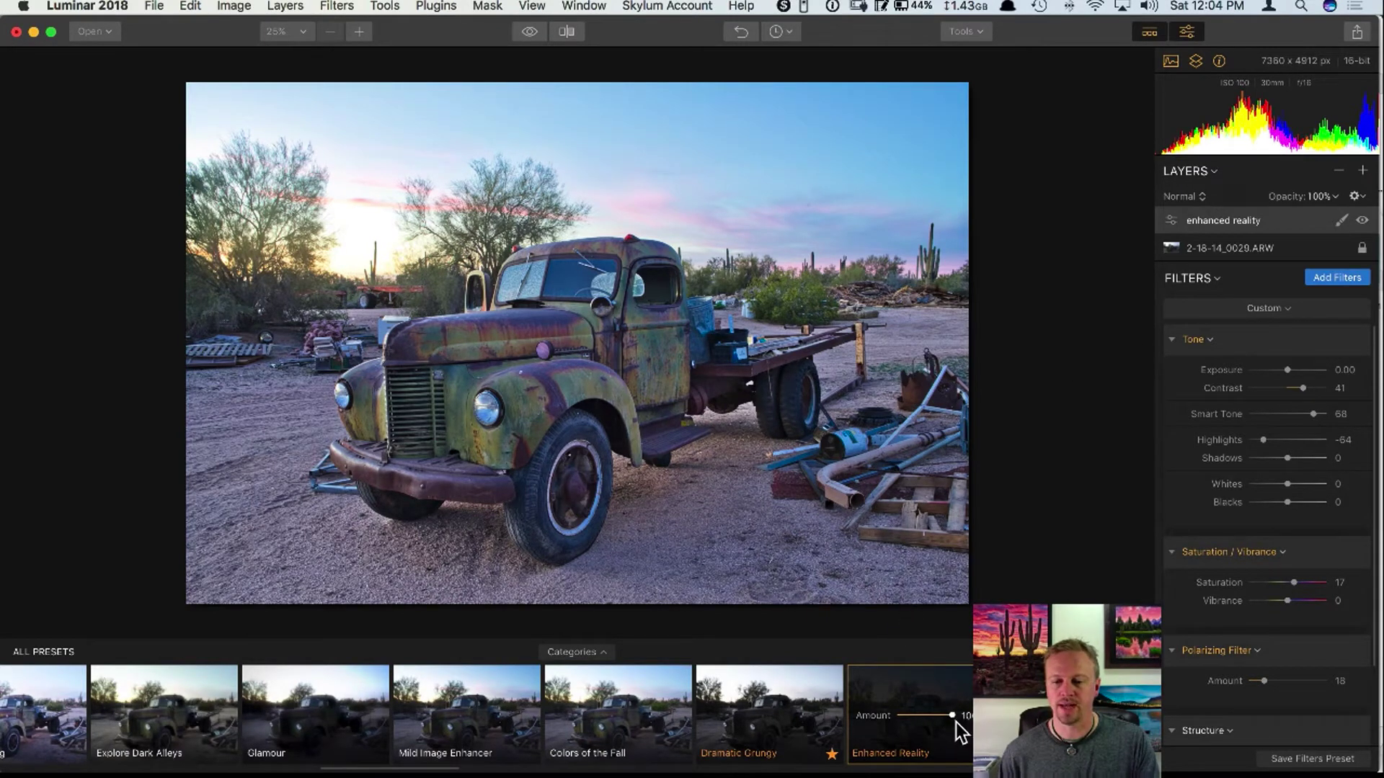
Fade the Enhanced Reality preset amount to 0 and back to 100, and do the same with the layer's opacity.
scroll(948, 729, "right", 5)
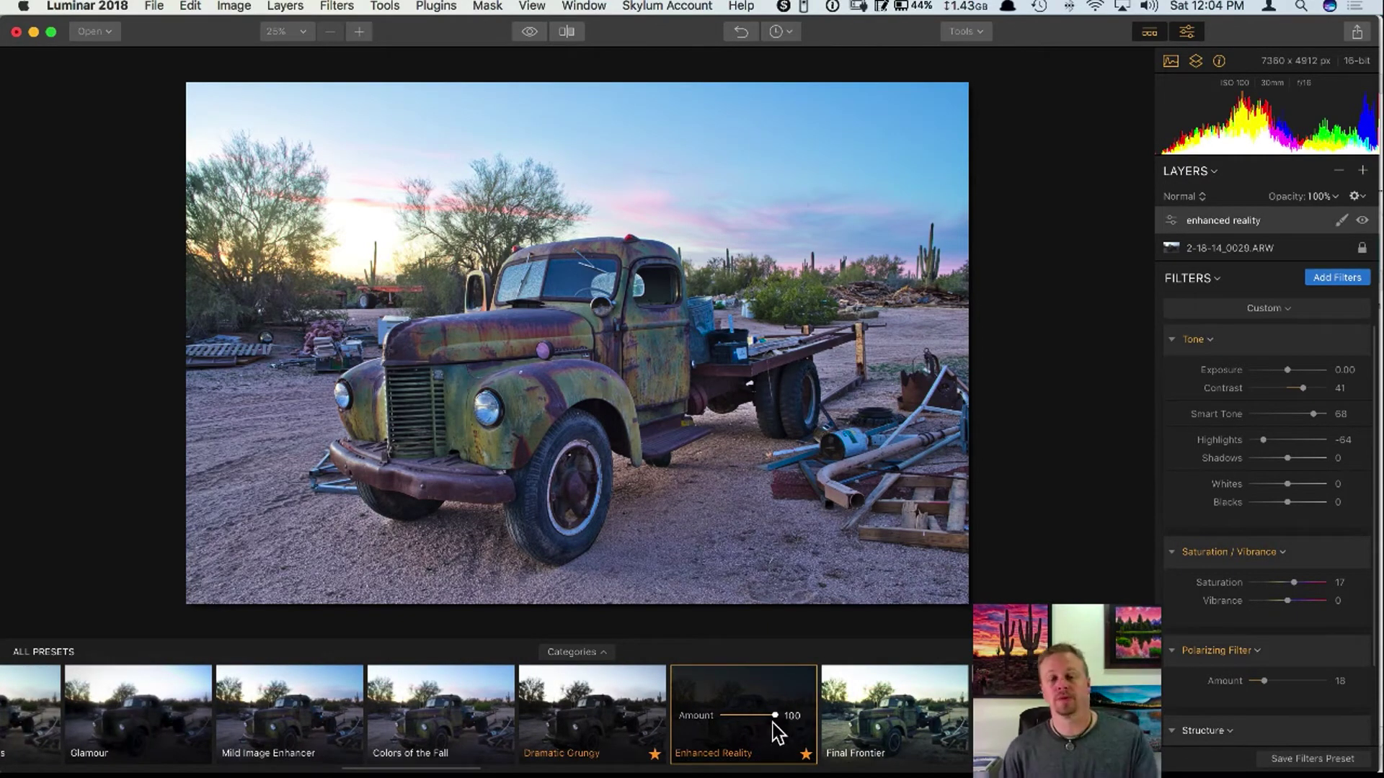
left_click_drag(774, 716, 719, 717)
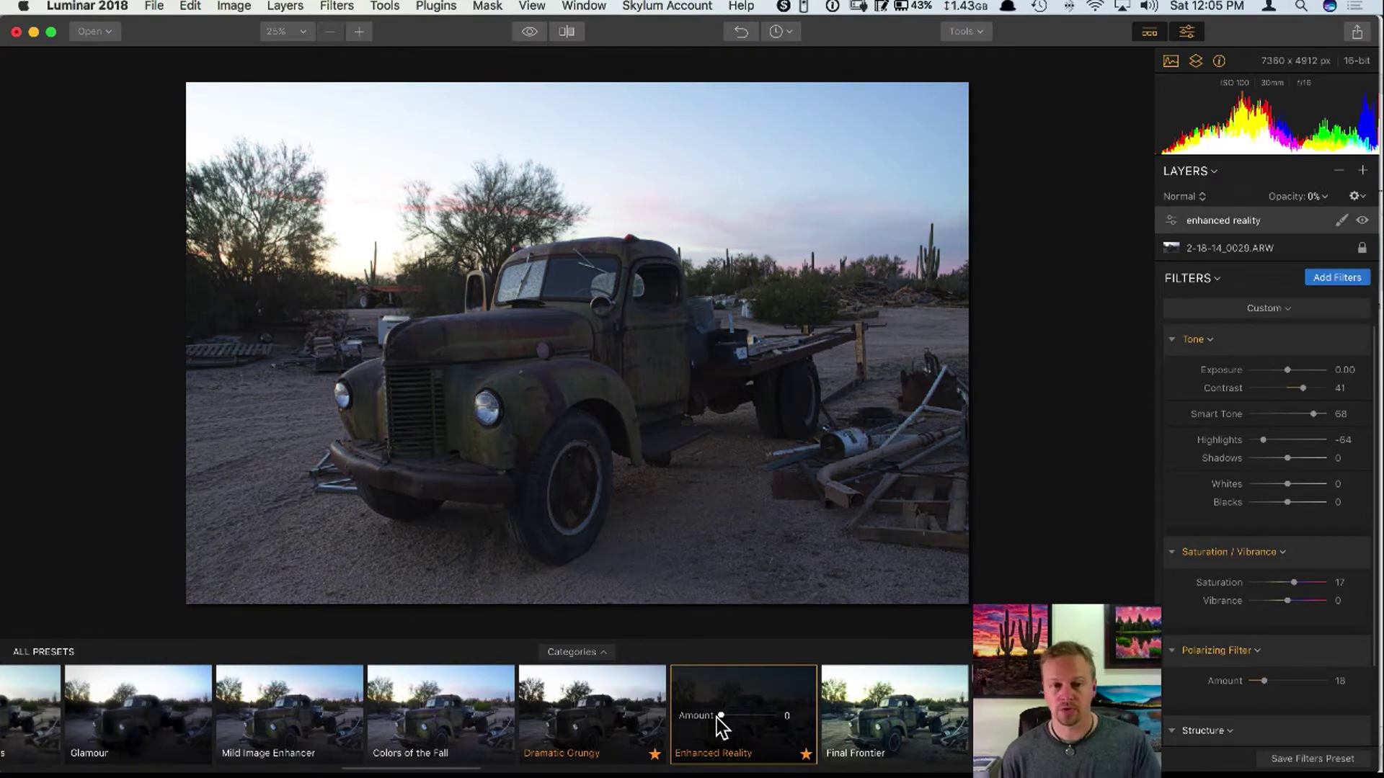
left_click_drag(719, 717, 780, 719)
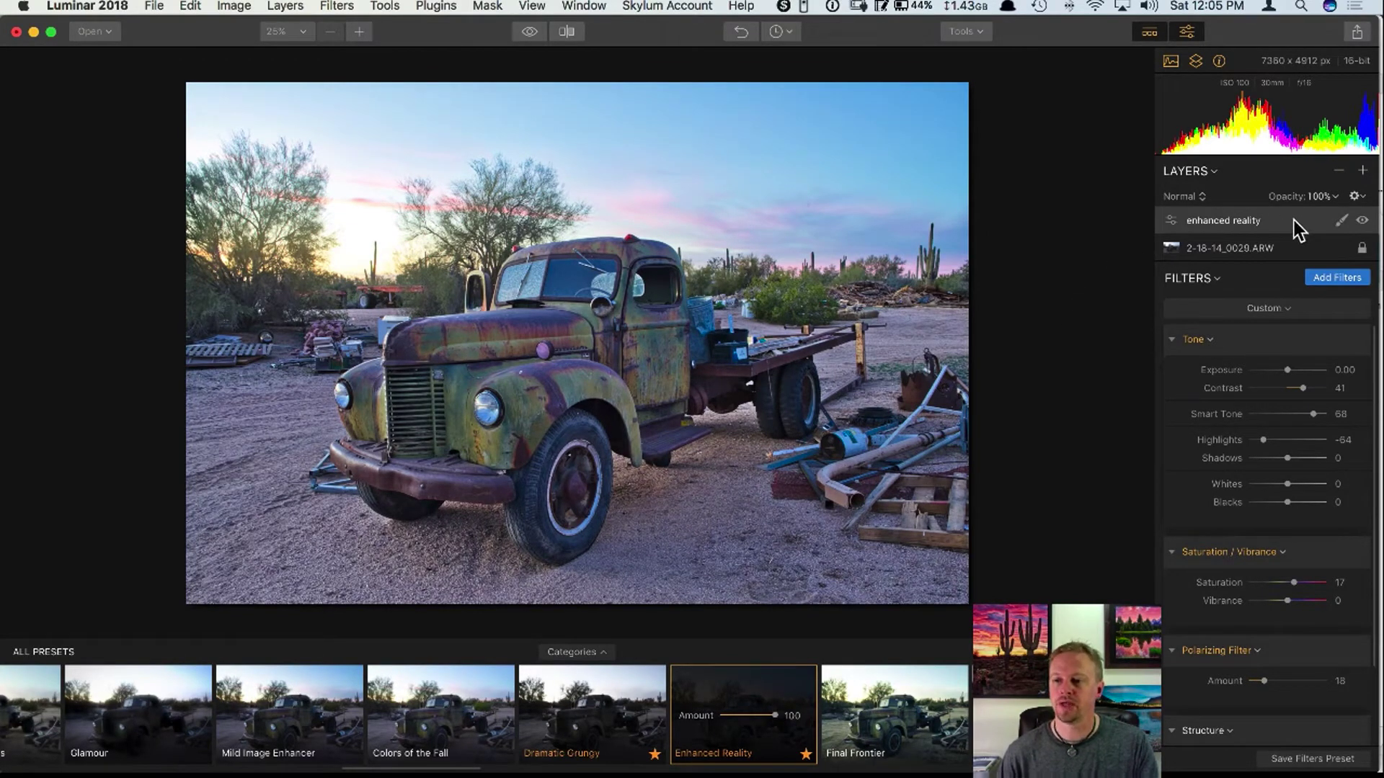
left_click(1332, 199)
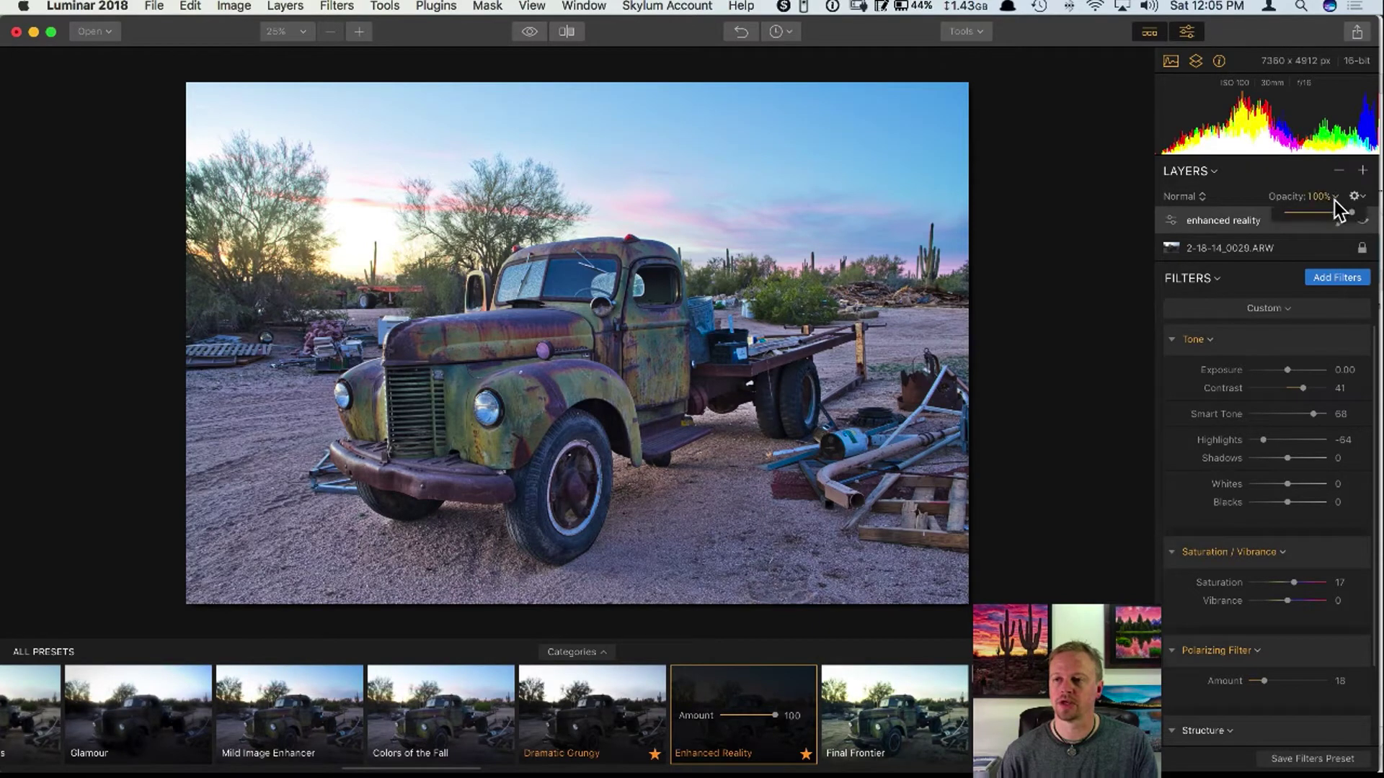
left_click_drag(1351, 215, 1282, 213)
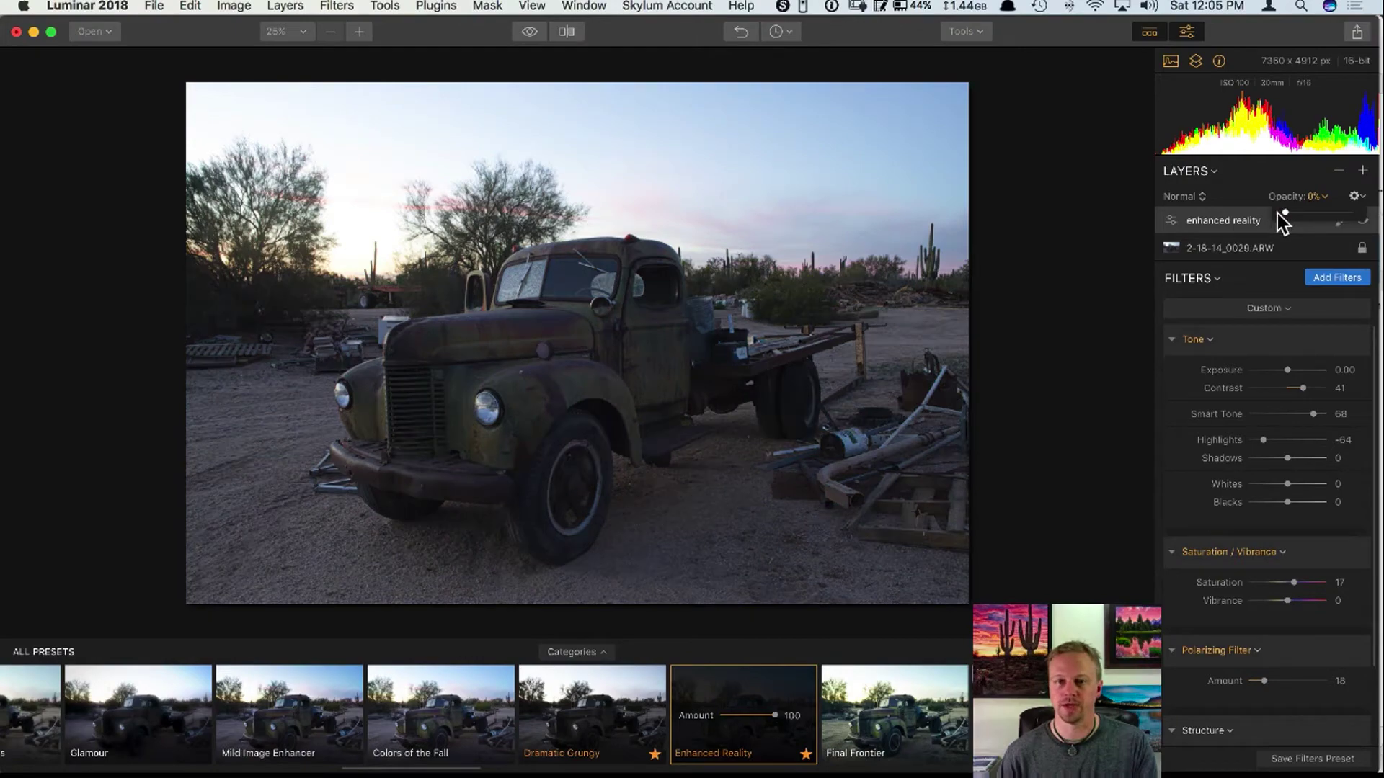
left_click_drag(1294, 213, 1351, 213)
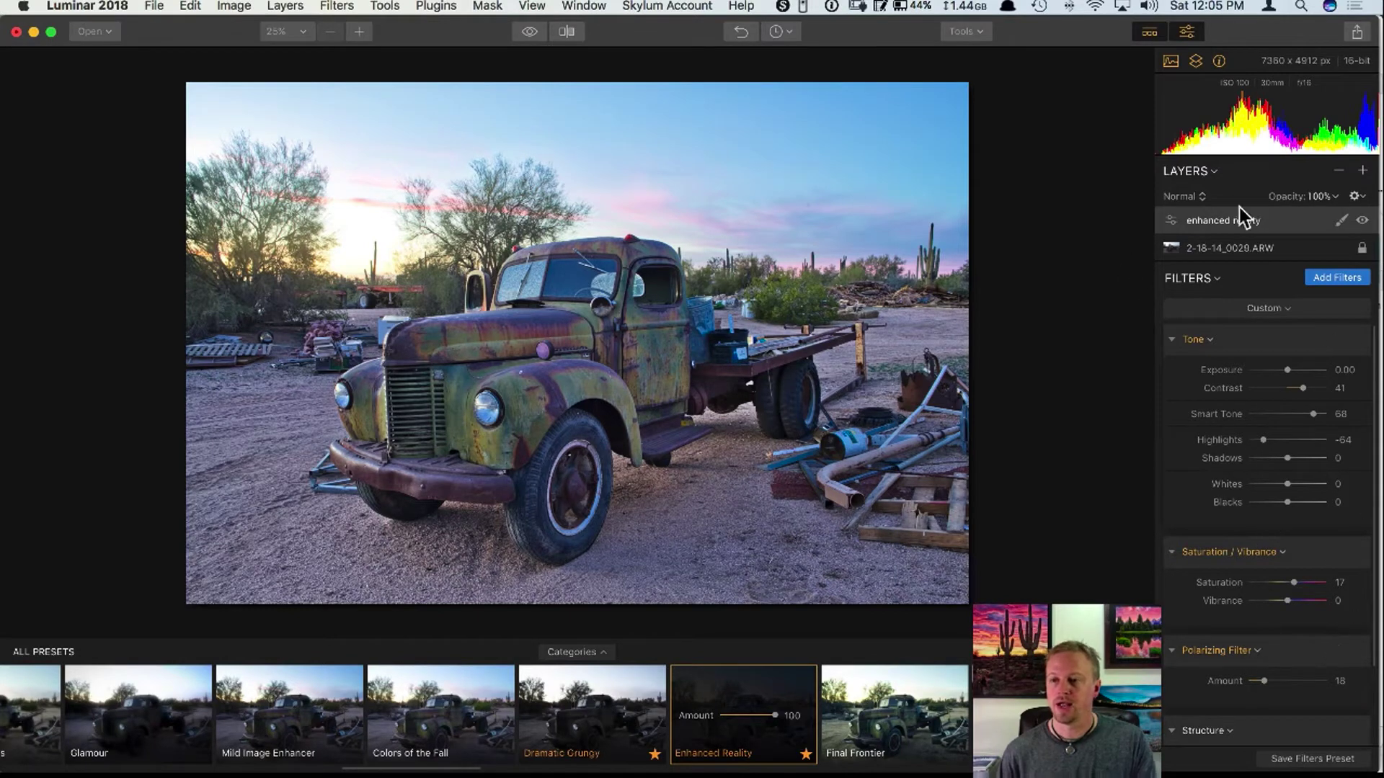
Set the Enhanced Reality preset amount to 98.
left_click_drag(774, 714, 775, 723)
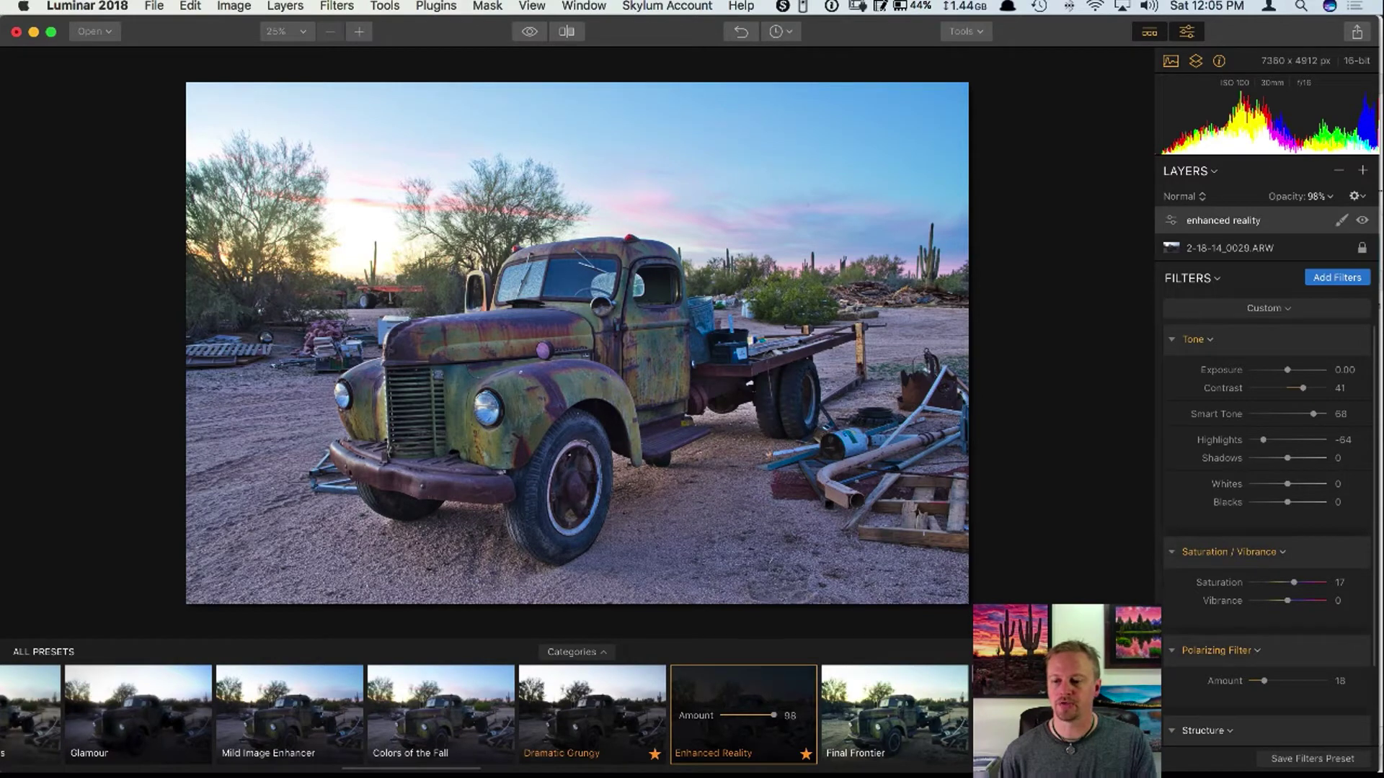
Add another adjustment layer above enhanced reality and apply the Dramatic Grungy preset to it at an amount of 100.
key("super+shift+n")
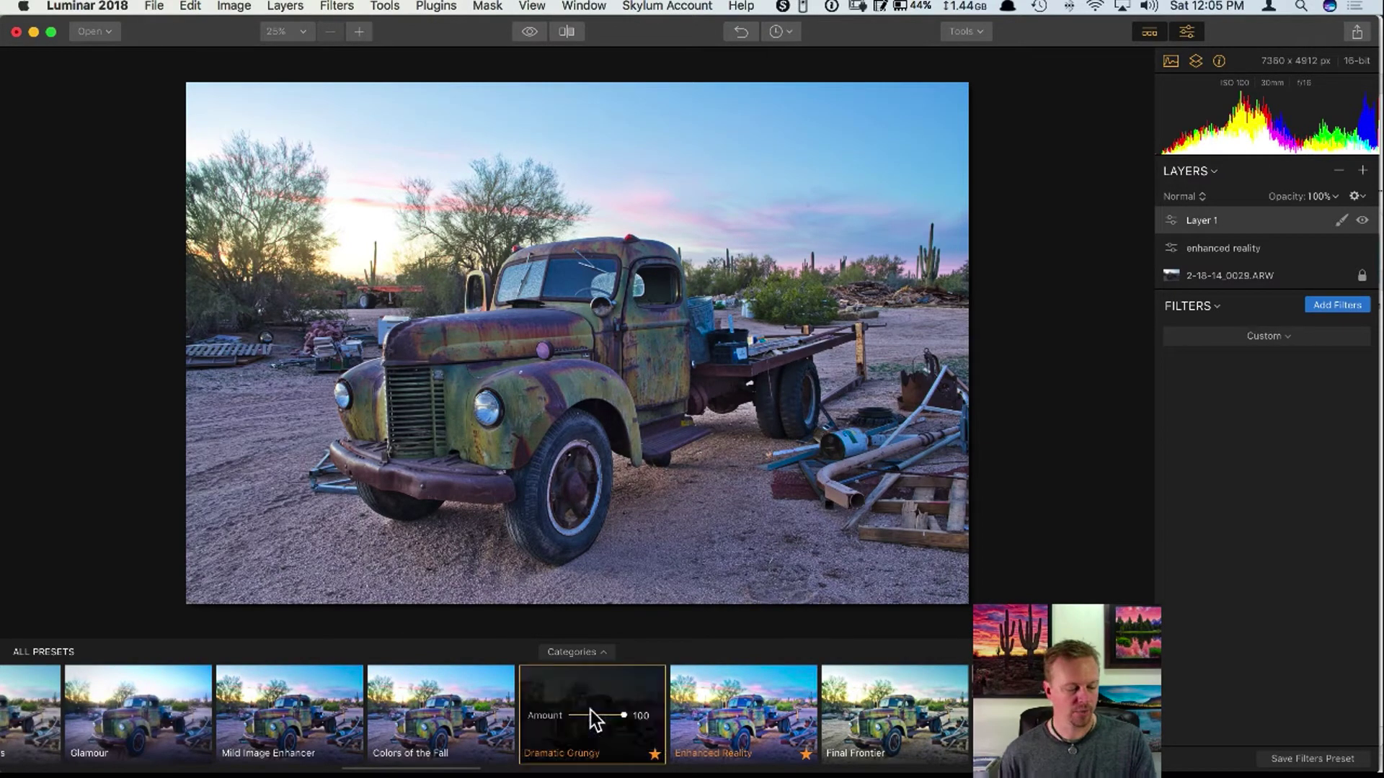
left_click(591, 714)
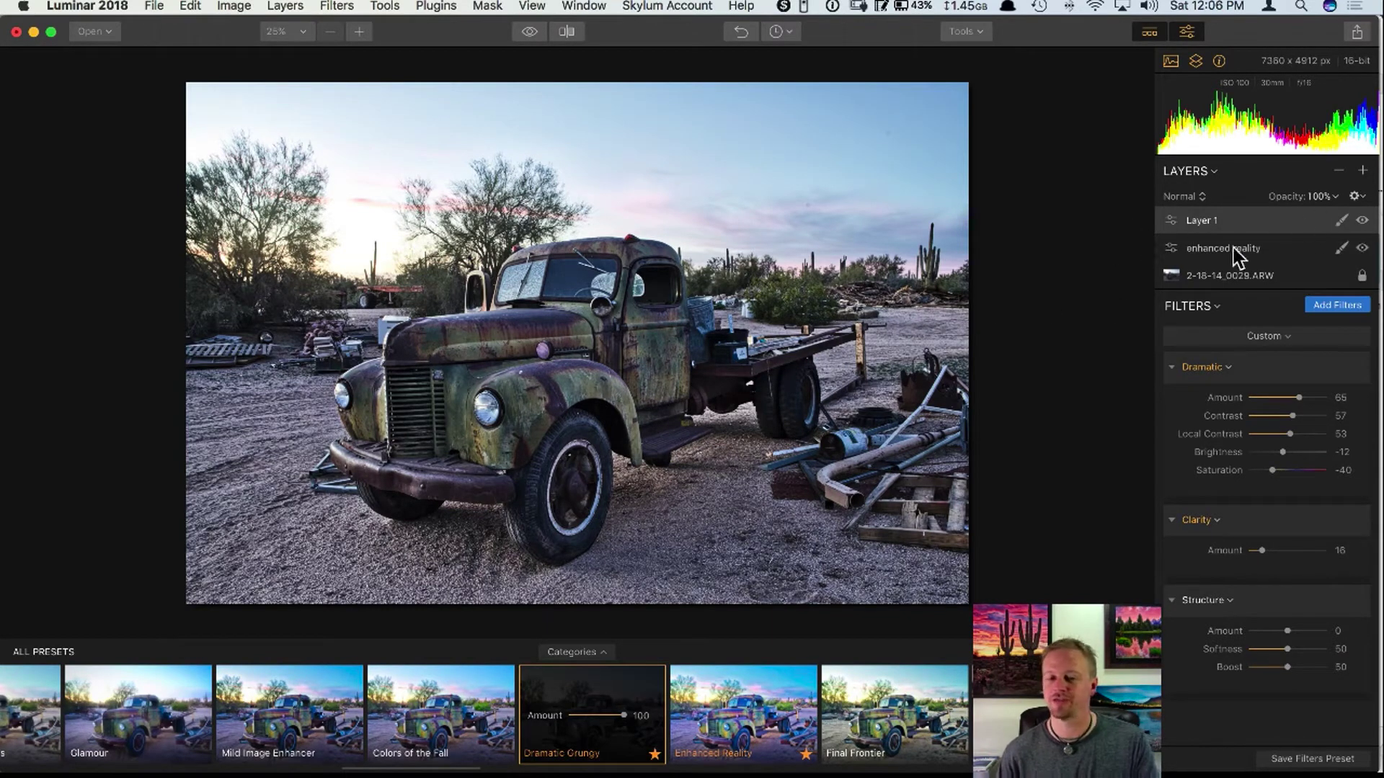
left_click_drag(589, 717, 633, 719)
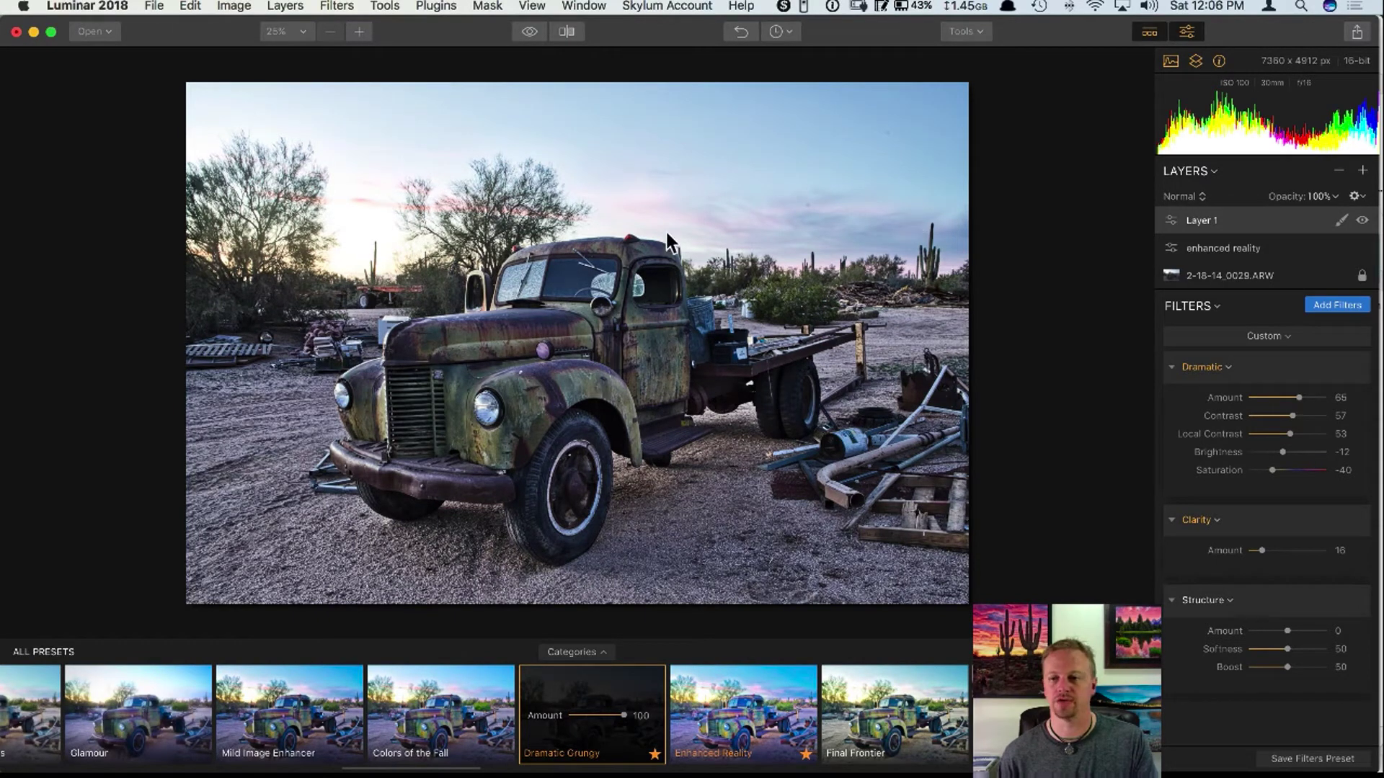
Start a Radial Mask on Layer 1 and draw its circle centred on the truck.
left_click(1342, 222)
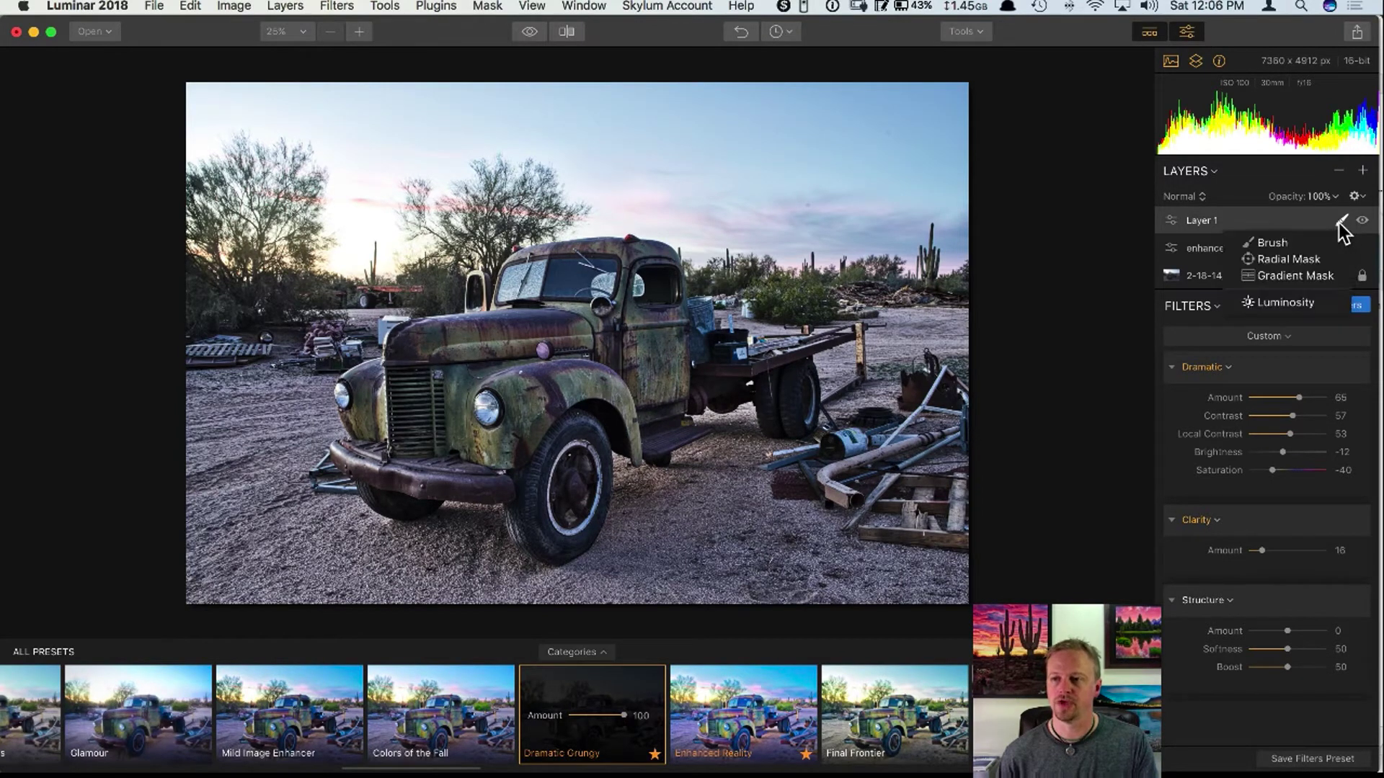
left_click(1300, 261)
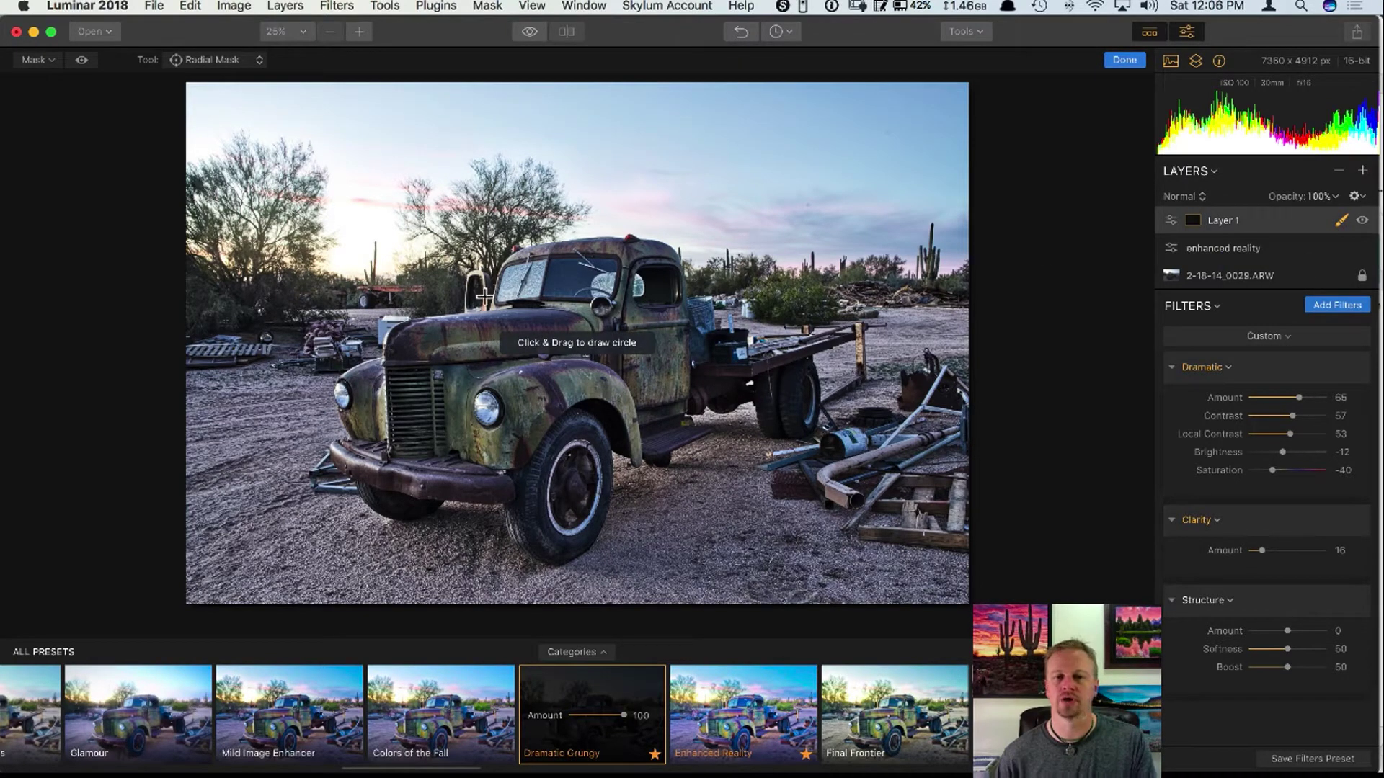
mouse_move(471, 282)
left_mouse_down()
mouse_move(627, 382)
mouse_move(560, 346)
left_mouse_up()
left_click_drag(495, 297, 613, 378)
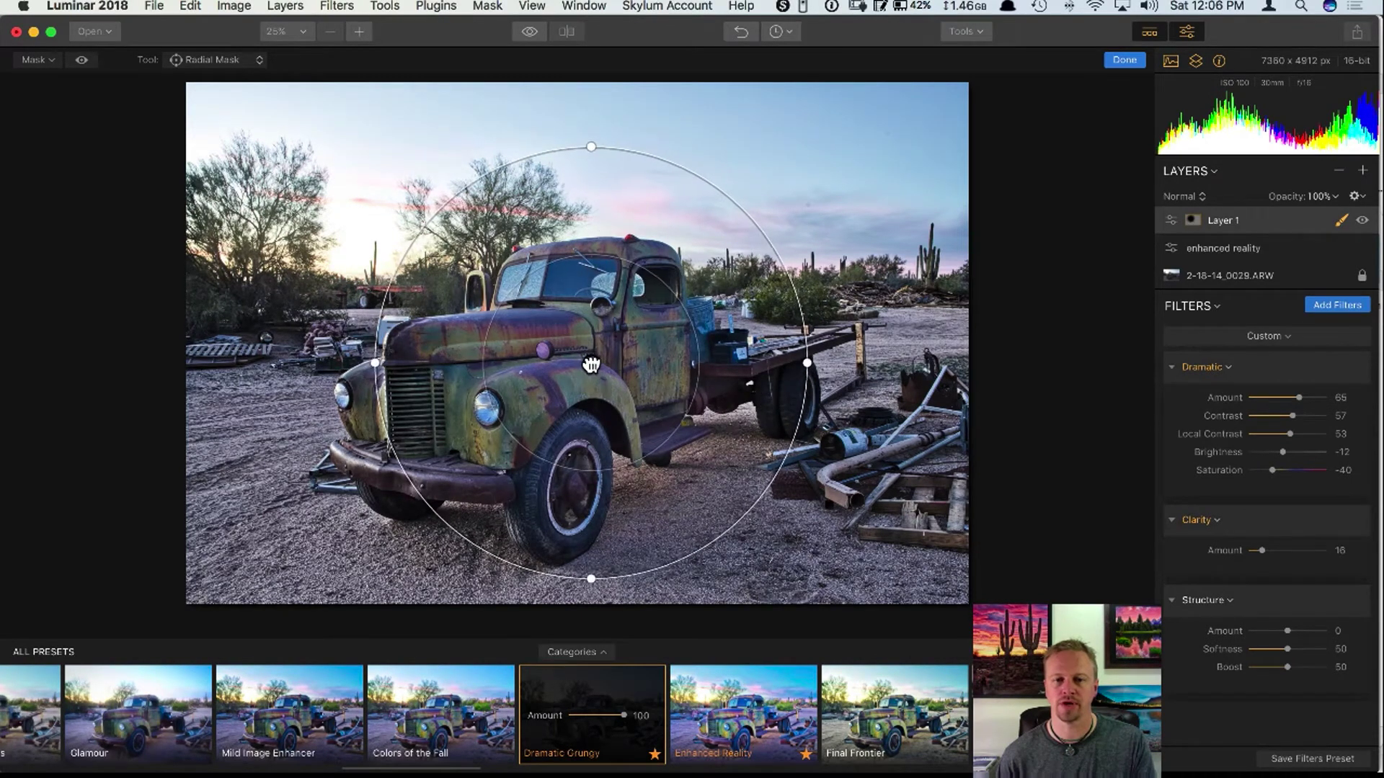
Flatten the radial mask into a wide ellipse, centre it on the truck and enlarge it to surround the whole vehicle.
left_click_drag(591, 146, 596, 200)
mouse_move(708, 356)
left_mouse_down()
mouse_move(720, 356)
mouse_move(704, 360)
left_mouse_up()
left_click_drag(590, 186, 591, 206)
left_click_drag(591, 363, 581, 380)
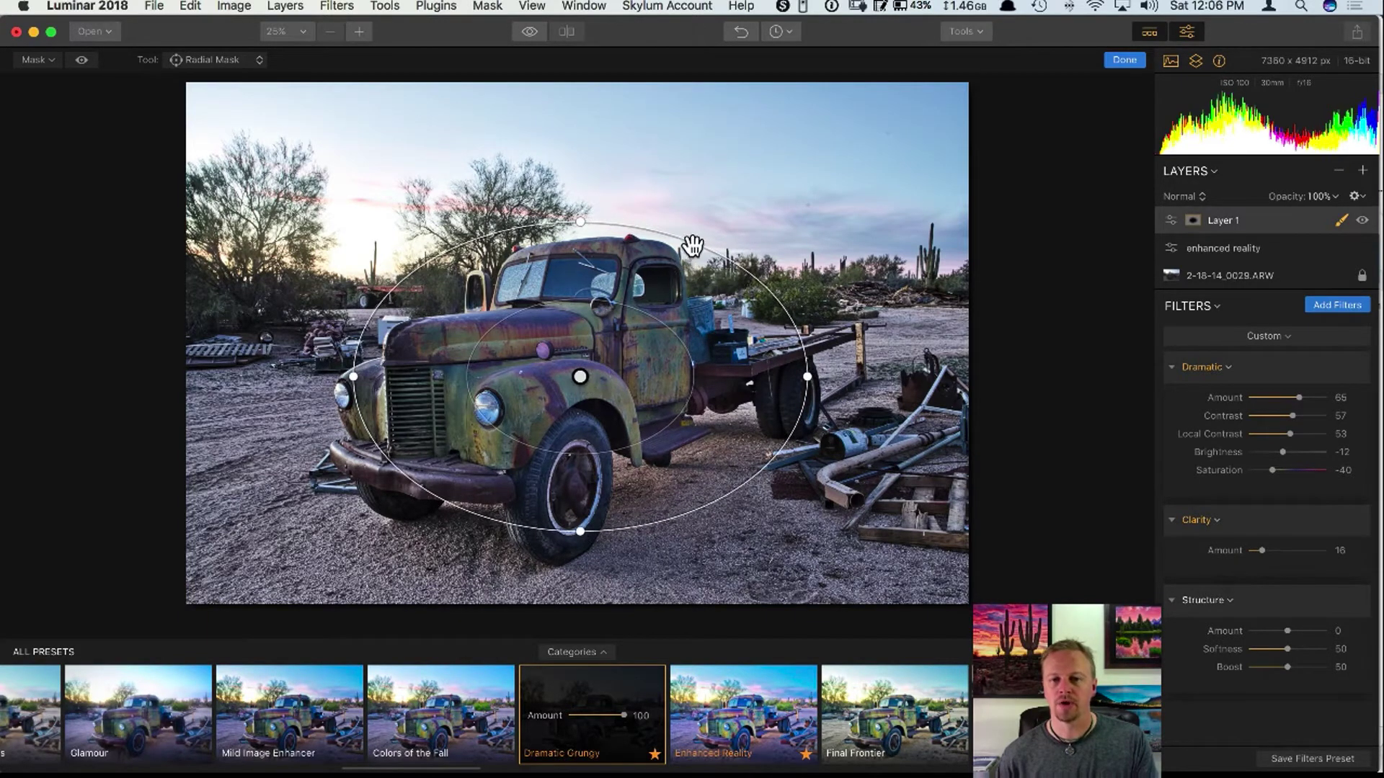
left_click_drag(696, 245, 716, 222)
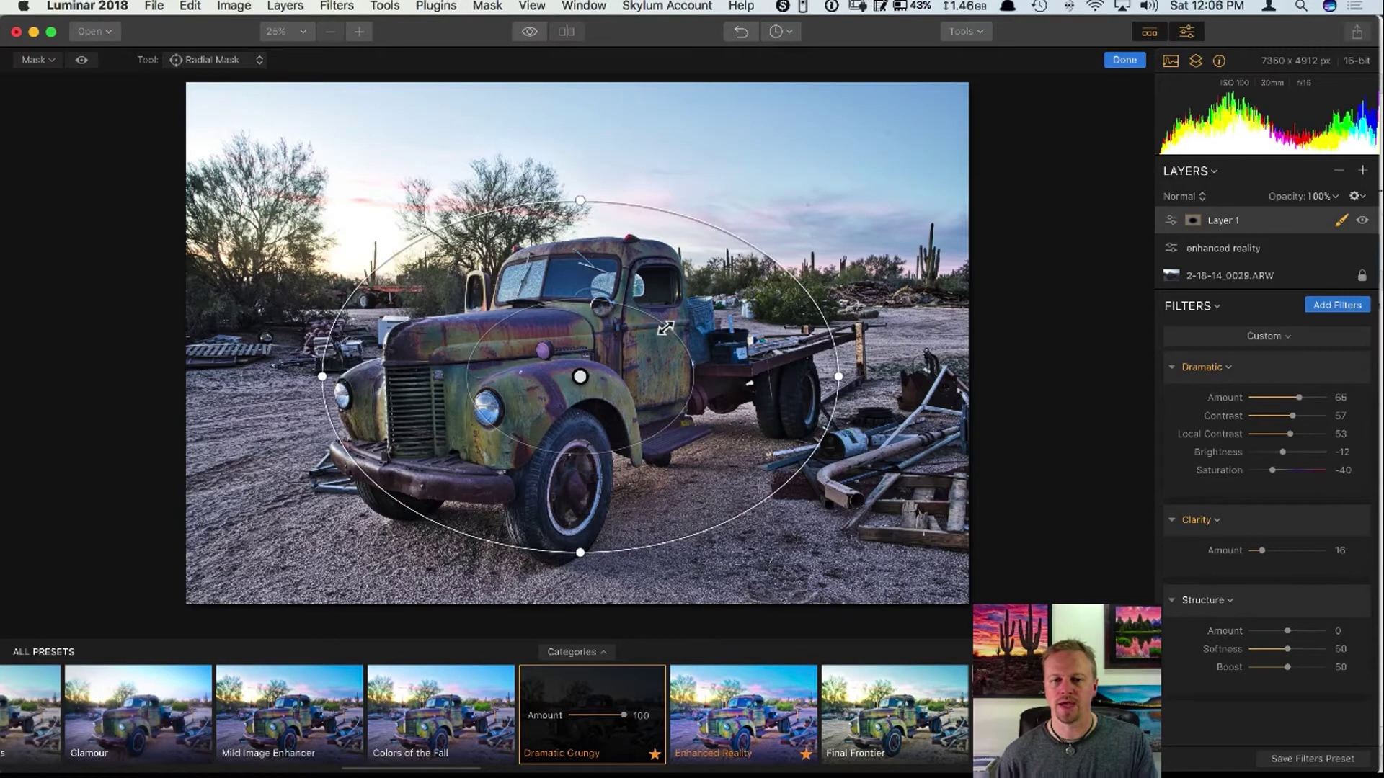
mouse_move(671, 323)
left_mouse_down()
mouse_move(654, 333)
mouse_move(680, 343)
left_mouse_up()
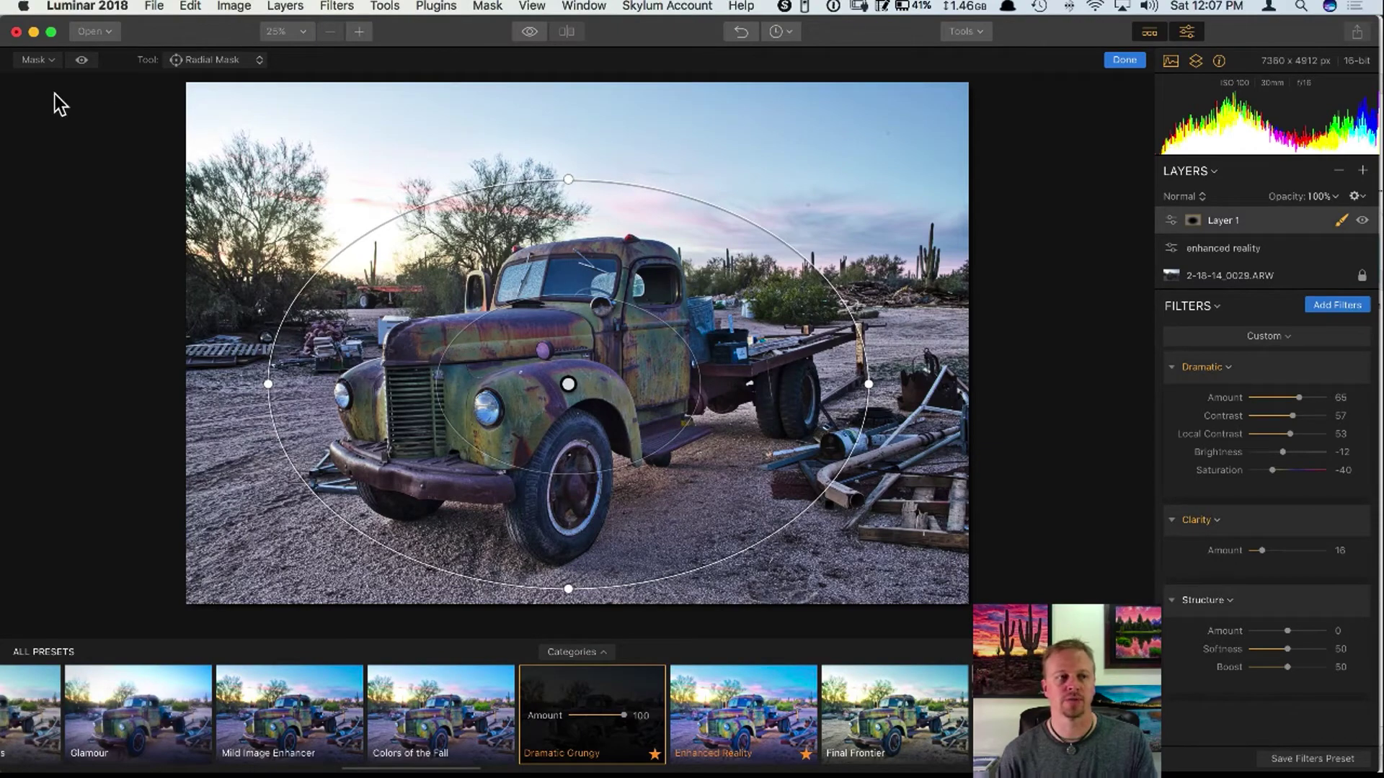
Invert the radial mask to apply the effect to the truck, adjust its position and inner ring, and finish masking.
left_click(53, 62)
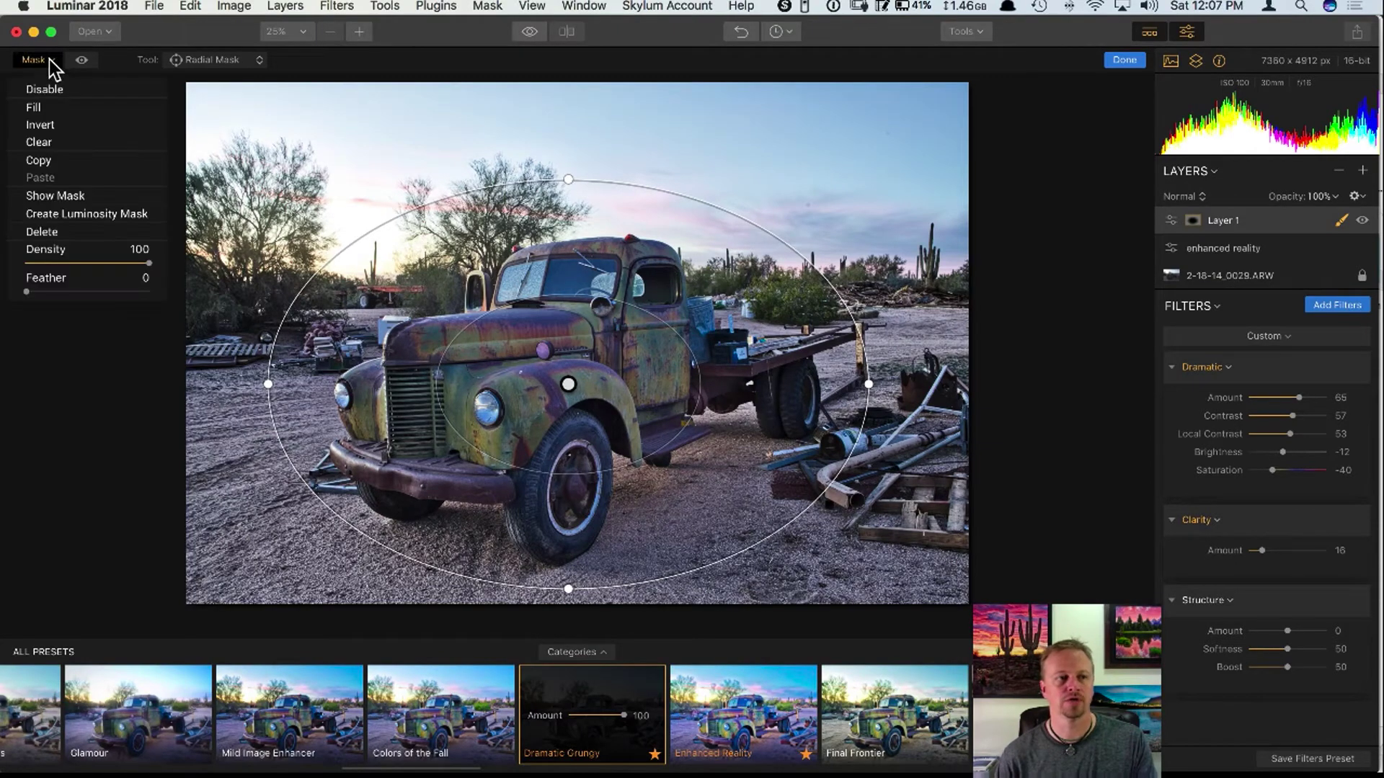
left_click(58, 124)
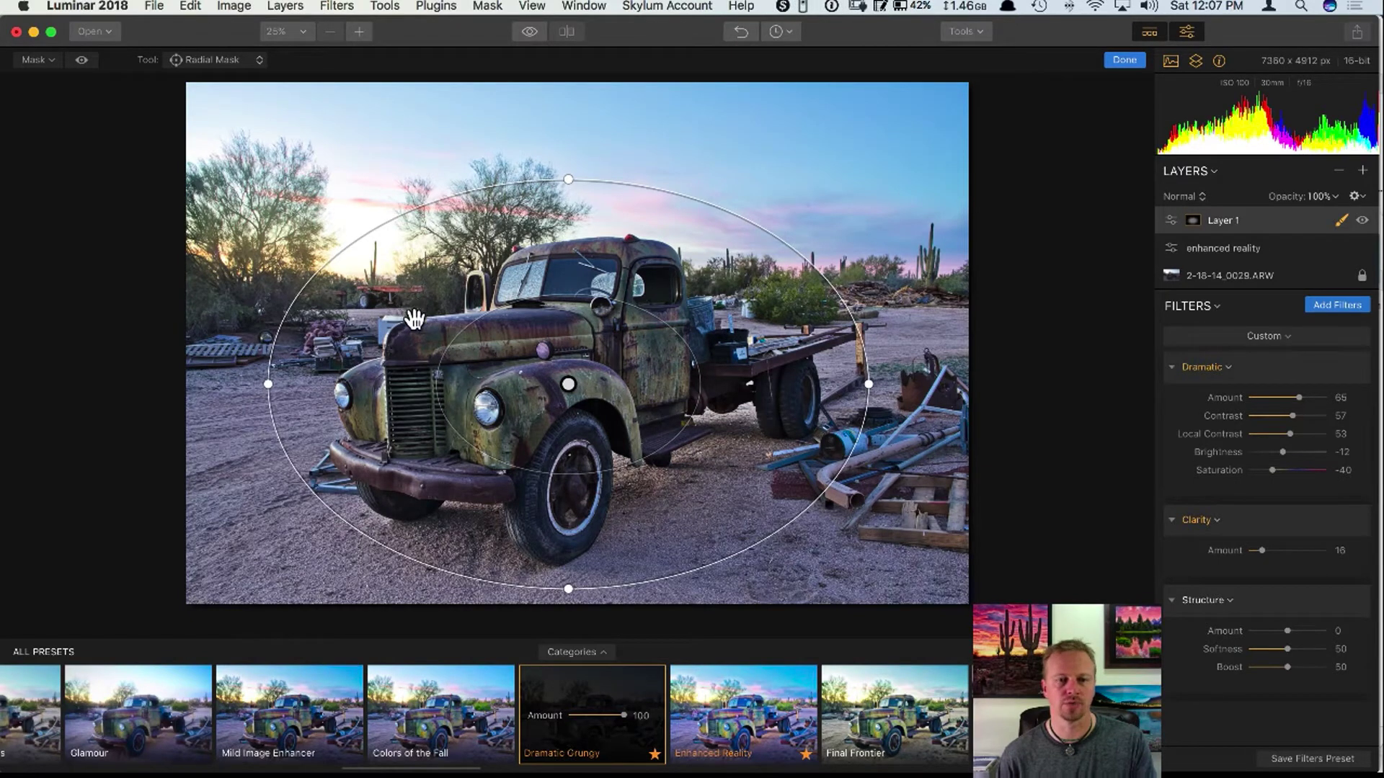
left_click_drag(570, 372, 559, 362)
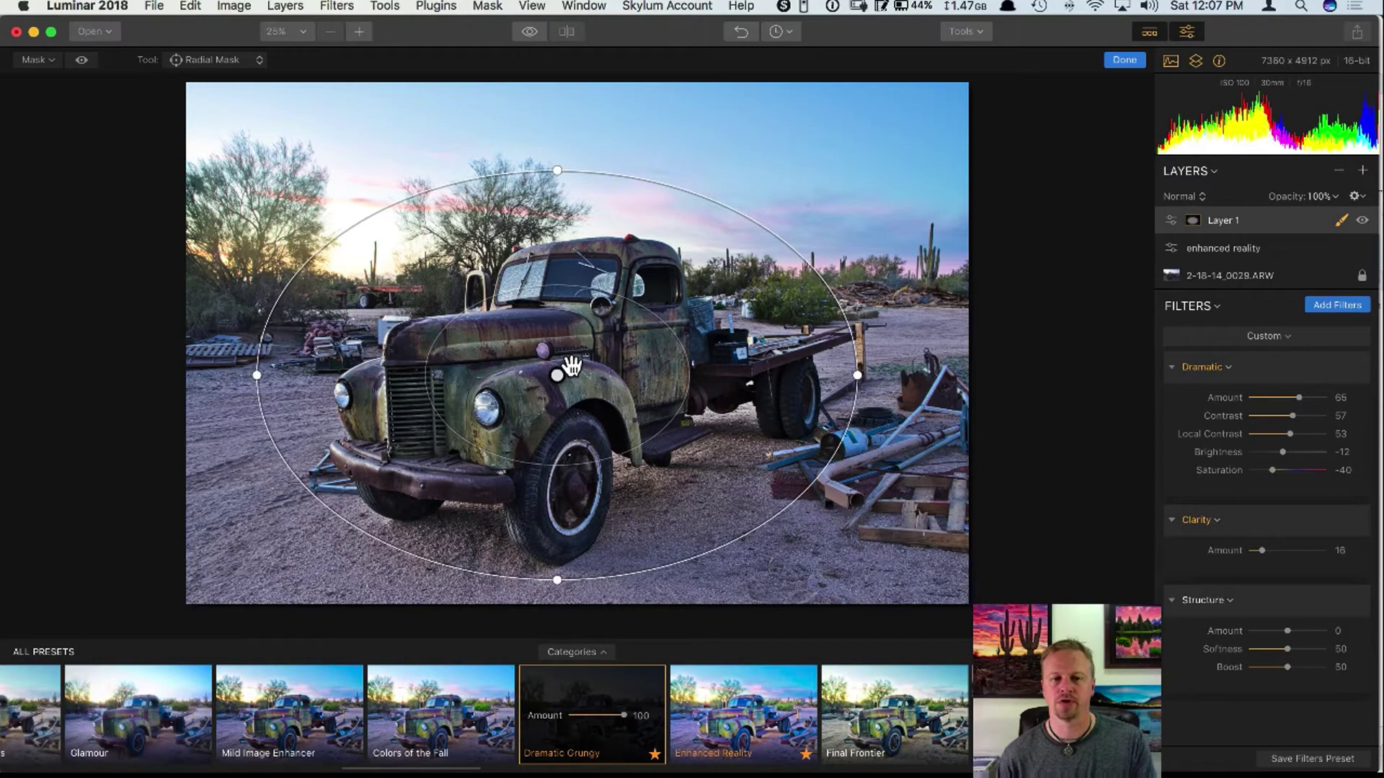
left_click_drag(611, 290, 635, 273)
left_click(1125, 63)
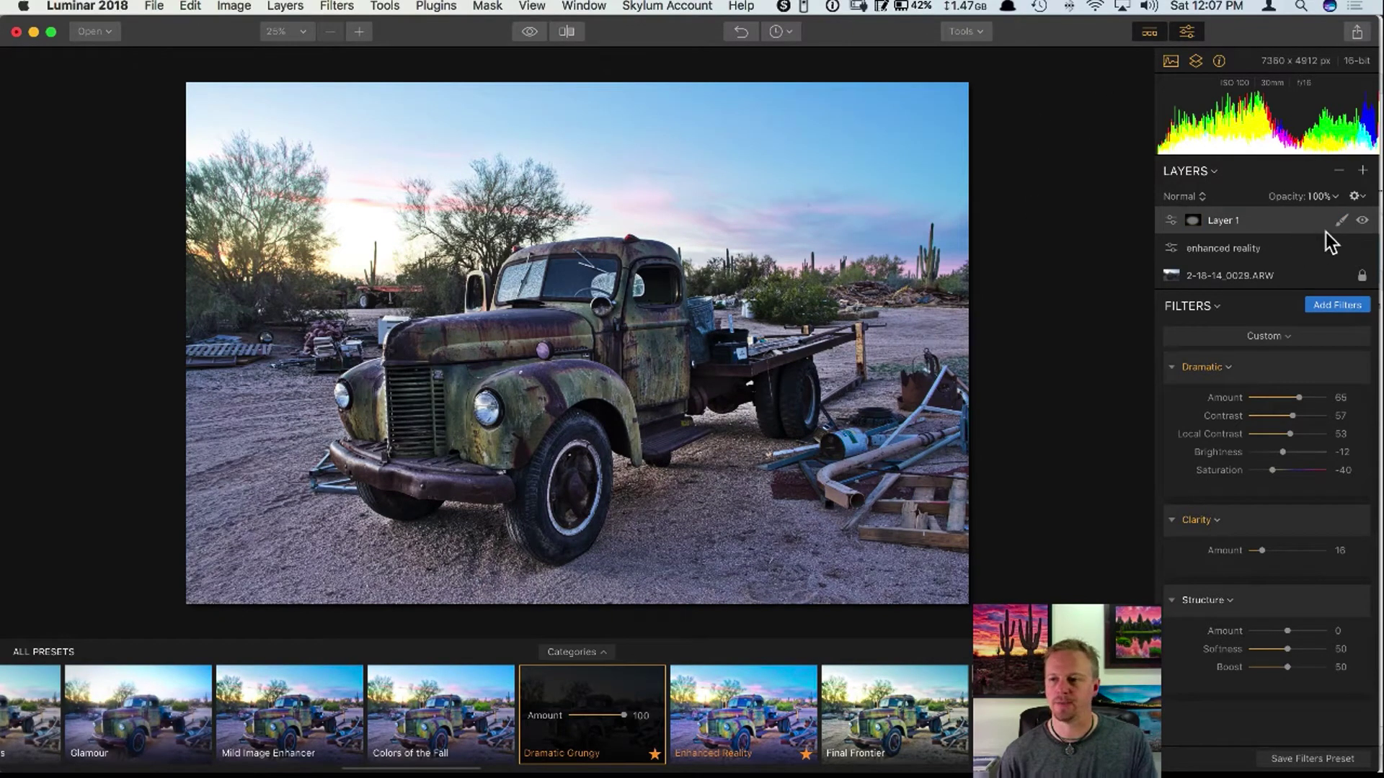
Compare the image with Layer 1 hidden and shown, and set the Dramatic filter's Brightness to 18.
left_click(1361, 221)
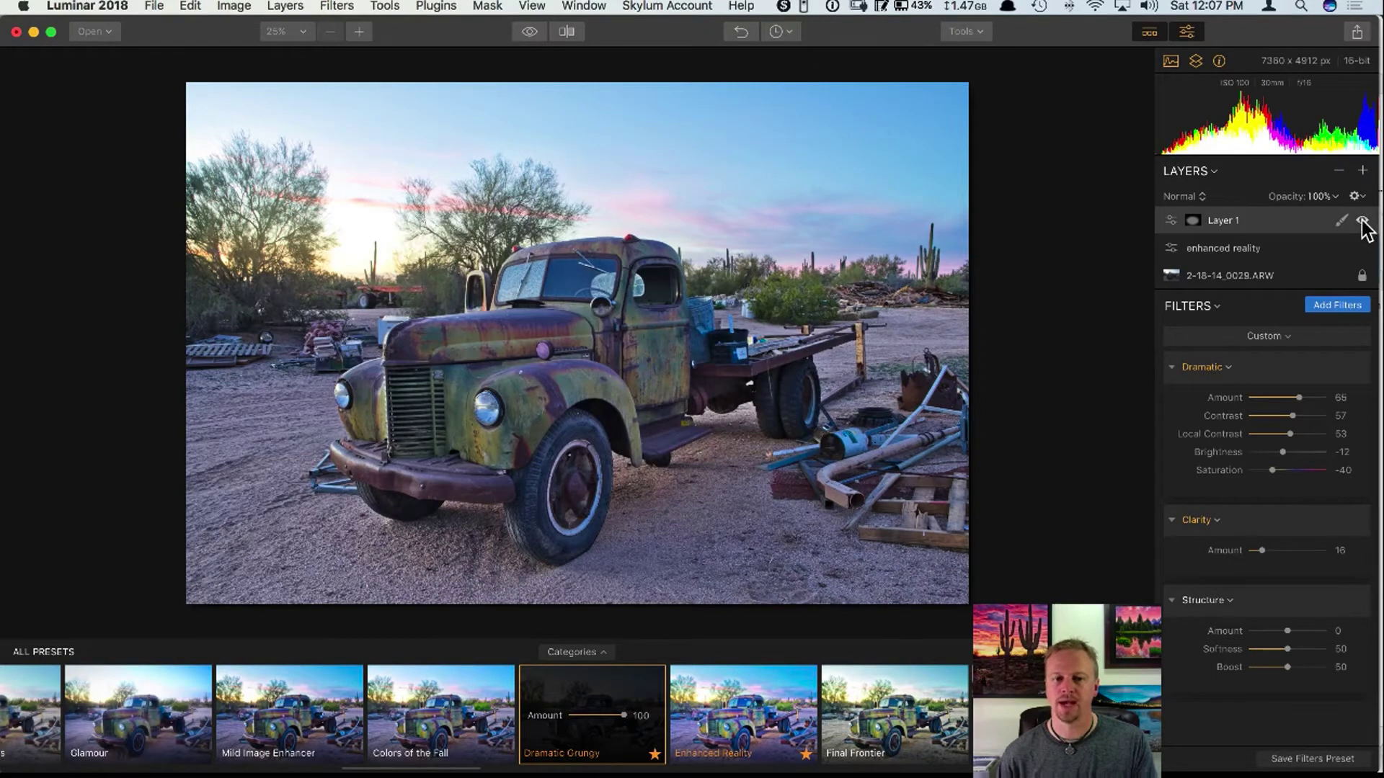
left_click(1361, 221)
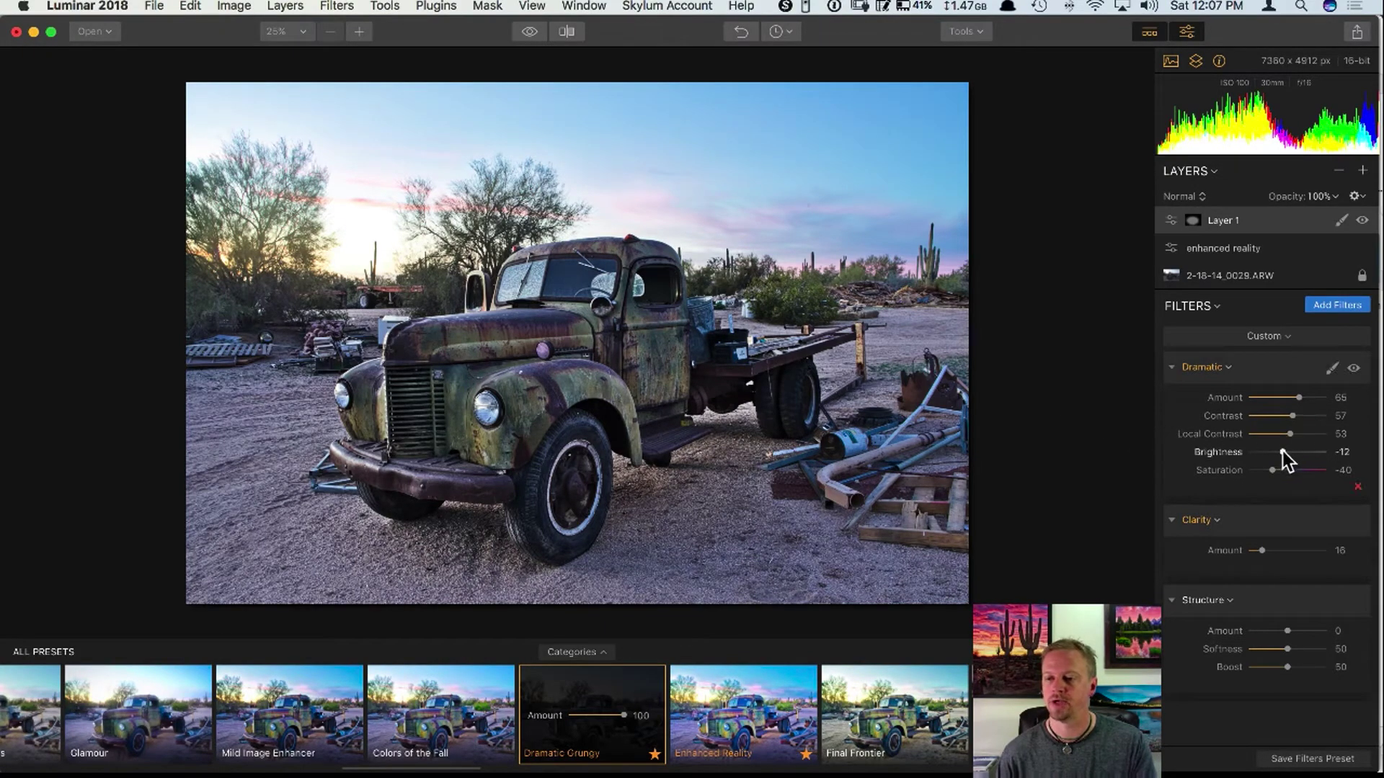
left_click_drag(1286, 452, 1298, 453)
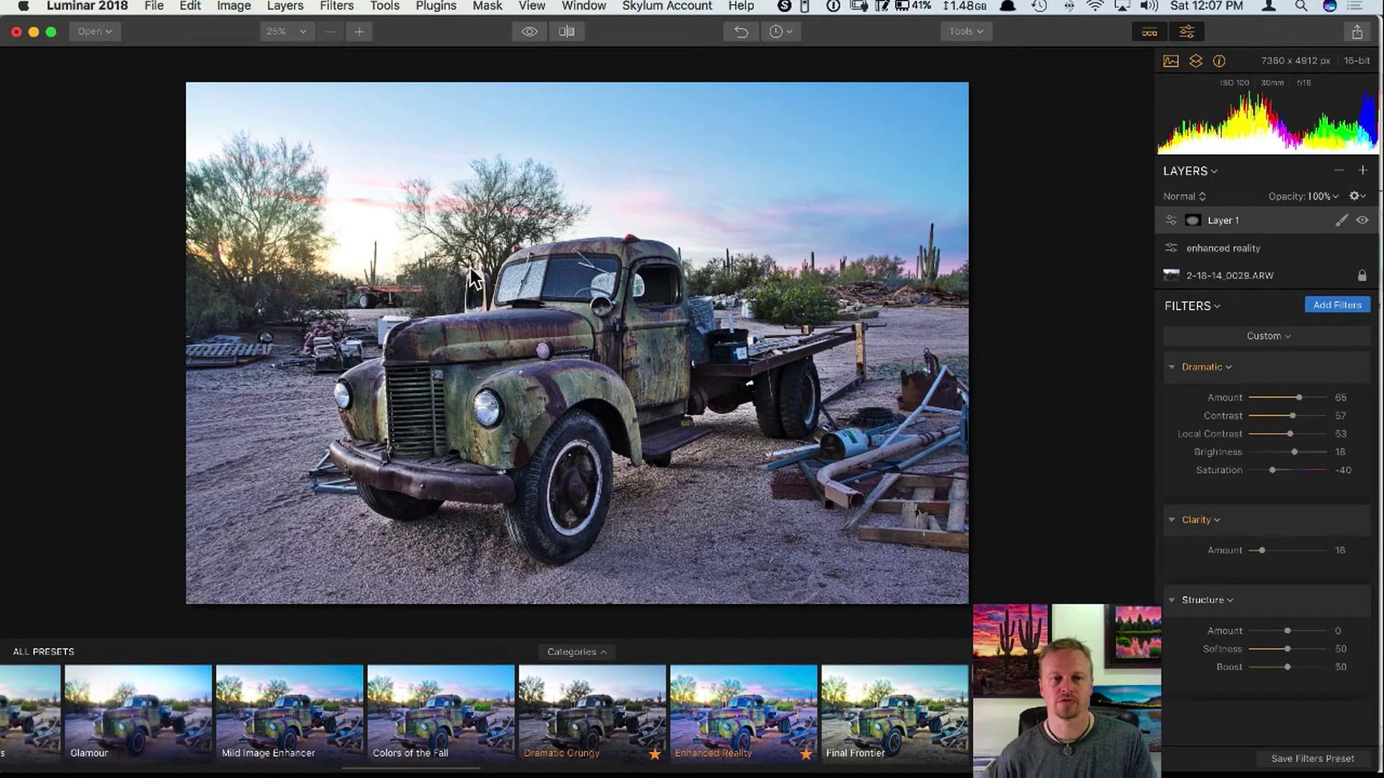
Start a Brush mask on Layer 1, show its overlay, and erase it over the trees and sky above the hood, reducing the brush size to 76.
left_click(1342, 222)
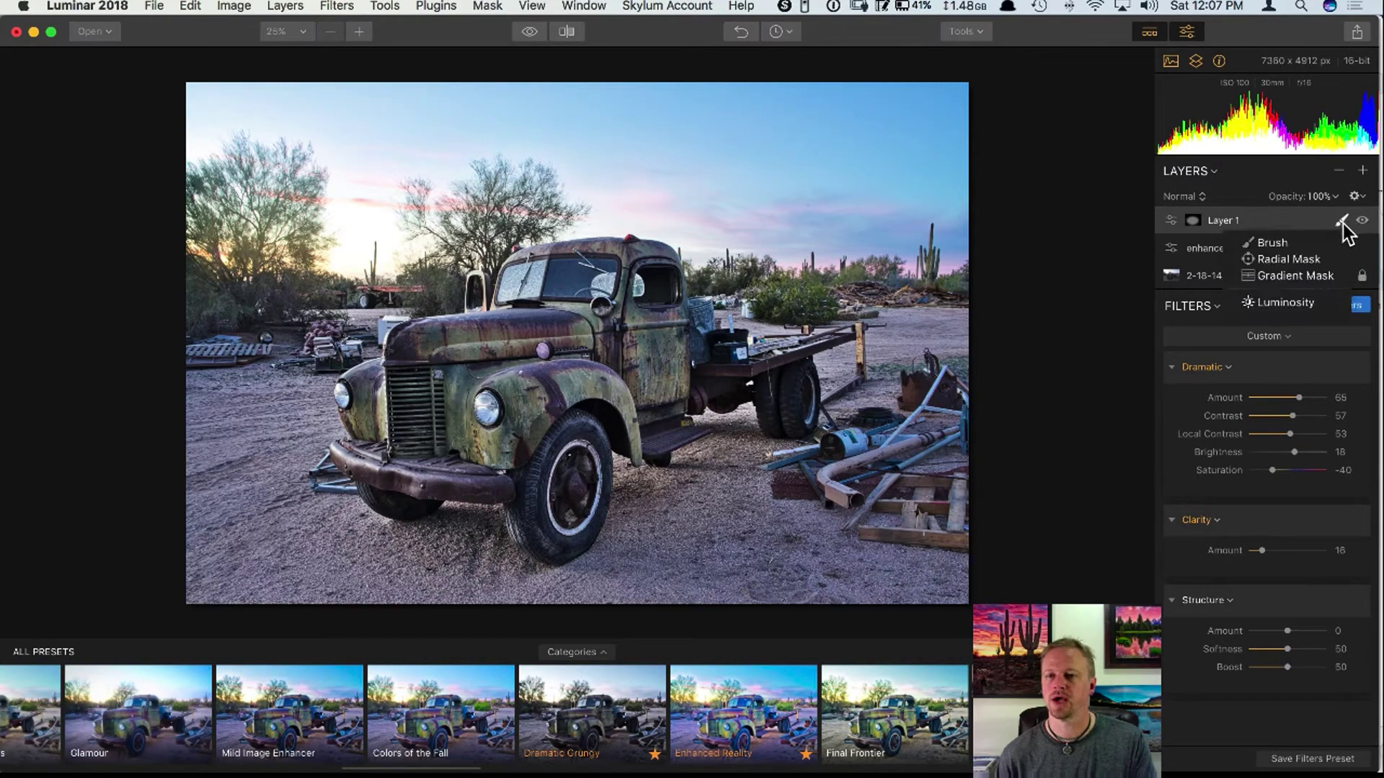
left_click(1312, 241)
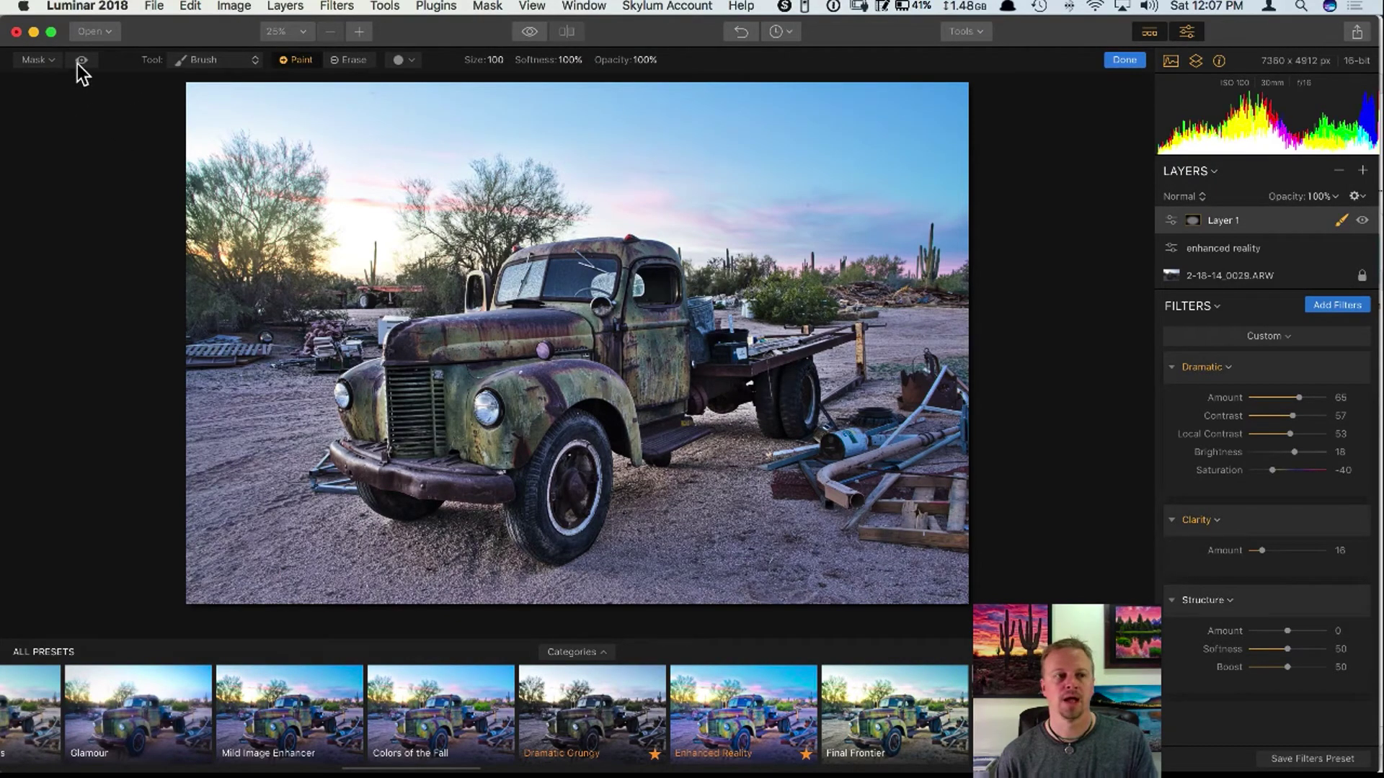
left_click(81, 61)
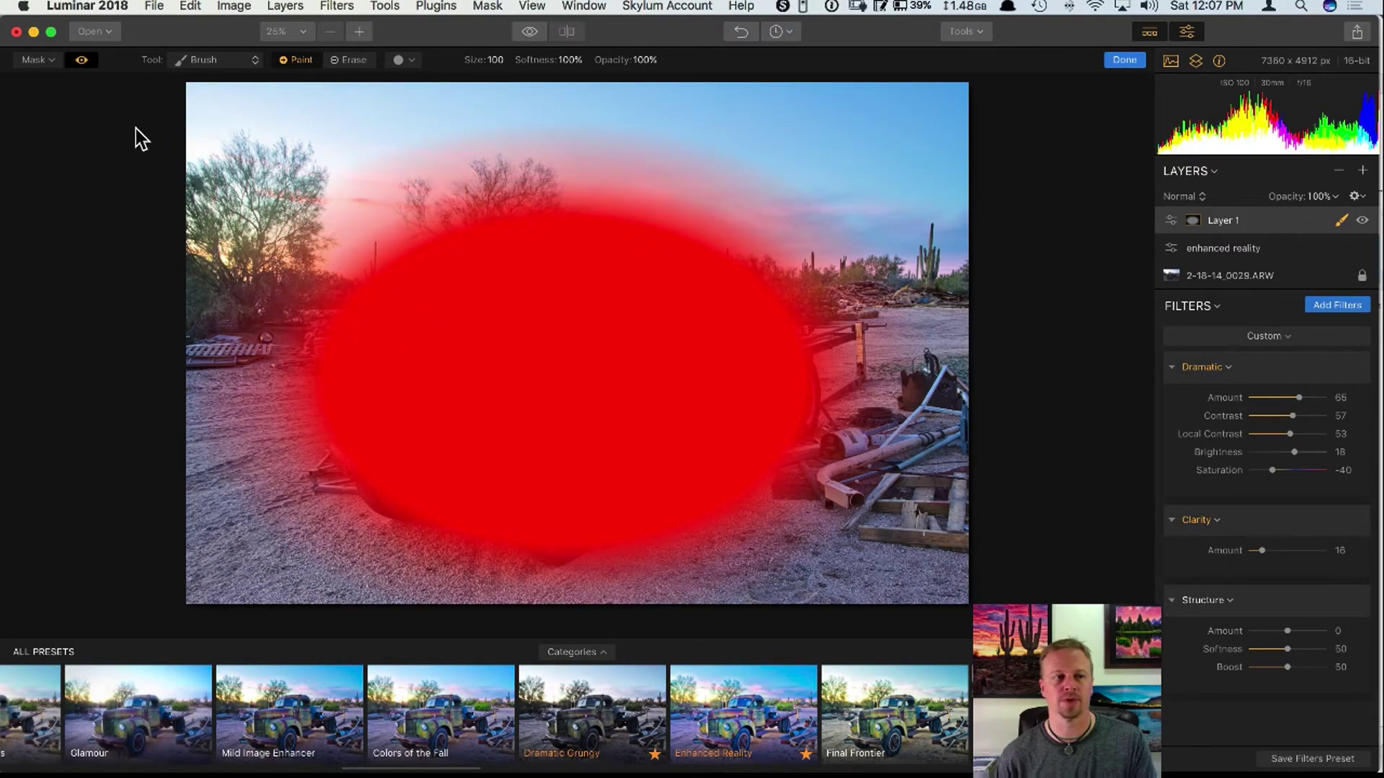
left_click(346, 59)
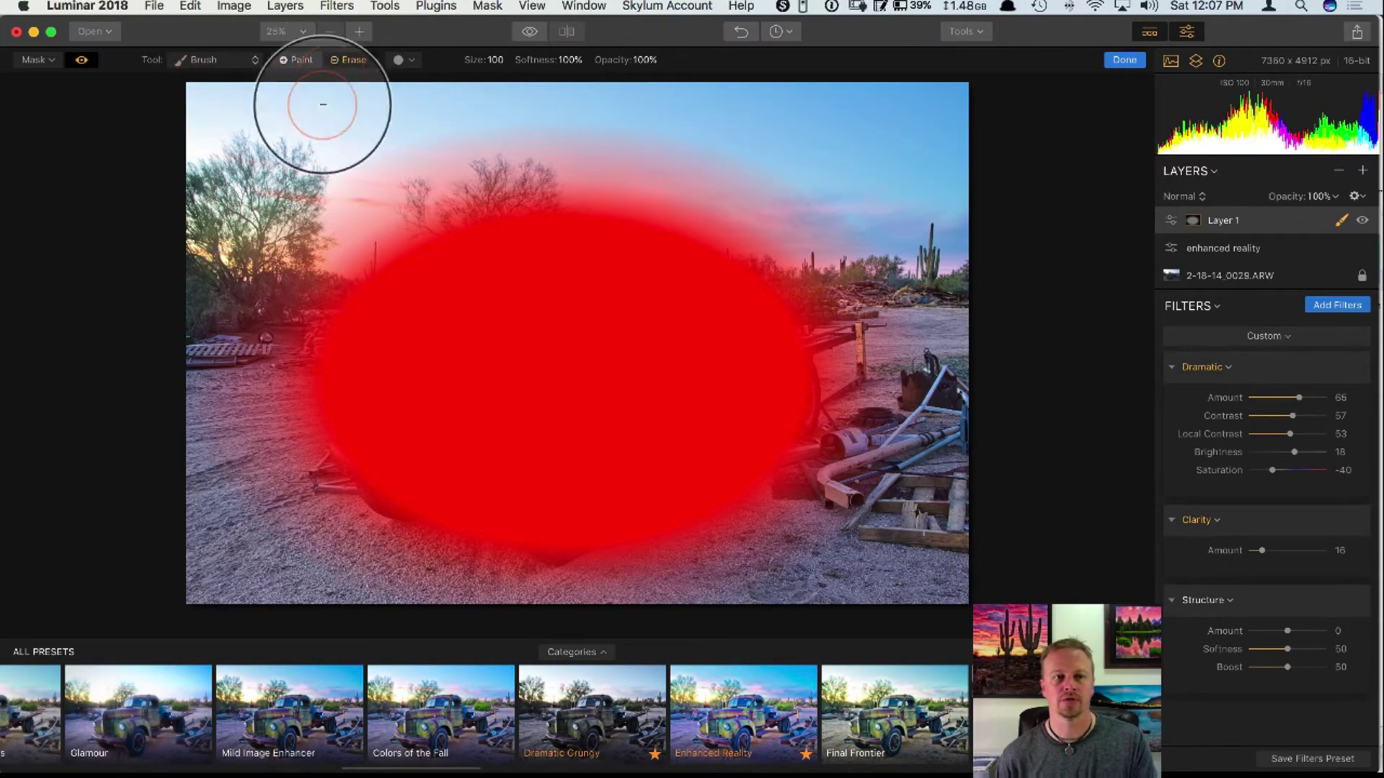
mouse_move(457, 214)
left_mouse_down()
mouse_move(375, 252)
mouse_move(582, 170)
left_mouse_up()
key("bracketleft")
key("bracketleft")
key("bracketleft")
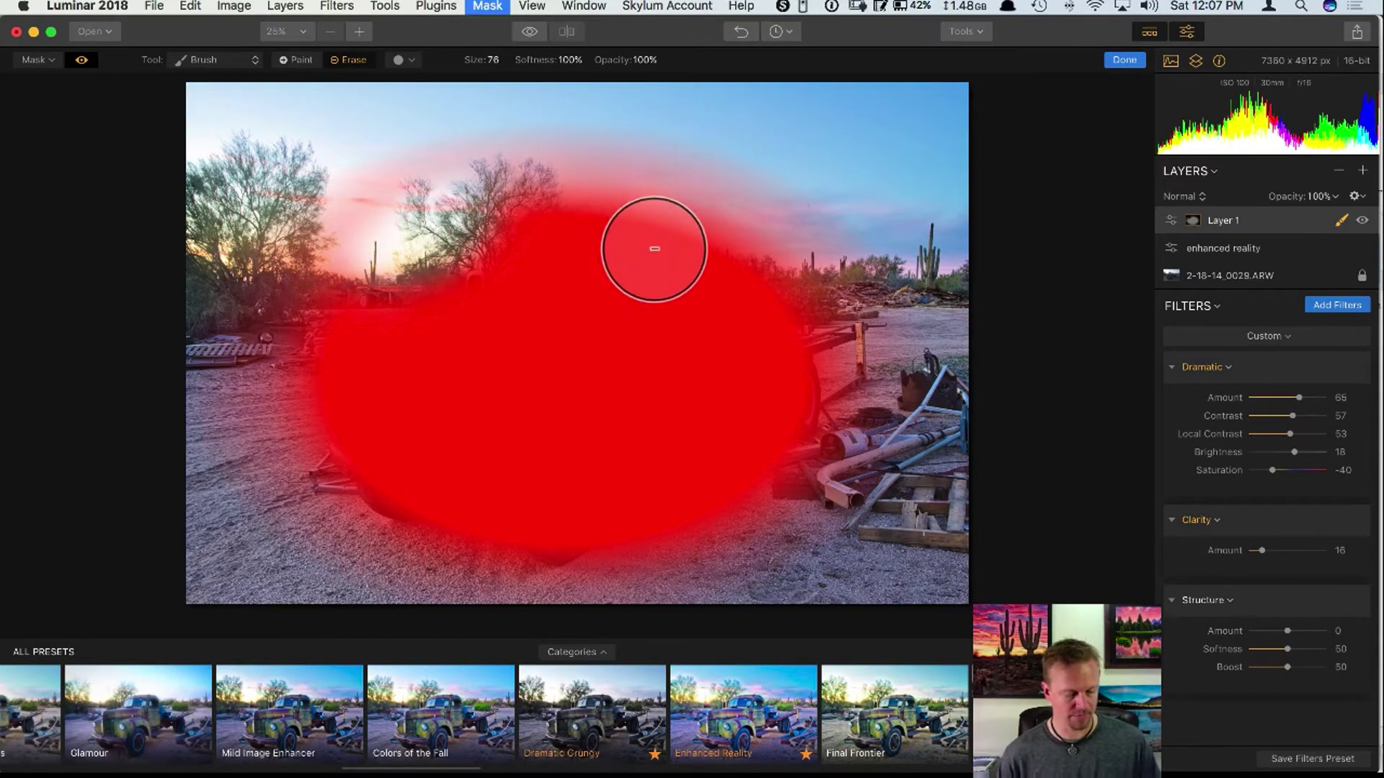
Erase the mask spill beside the front of the truck, behind the cab and on the ground below, adjusting the brush size to 52.
mouse_move(308, 315)
left_mouse_down()
mouse_move(355, 307)
mouse_move(323, 349)
mouse_move(384, 278)
left_mouse_up()
key("bracketleft")
key("bracketleft")
key("bracketleft")
key("bracketleft")
mouse_move(721, 237)
left_mouse_down()
mouse_move(674, 212)
mouse_move(513, 199)
mouse_move(617, 204)
mouse_move(487, 228)
mouse_move(709, 177)
mouse_move(354, 188)
mouse_move(364, 199)
mouse_move(447, 171)
mouse_move(349, 204)
mouse_move(339, 177)
mouse_move(756, 170)
mouse_move(762, 224)
mouse_move(479, 146)
mouse_move(518, 128)
mouse_move(752, 200)
mouse_move(806, 253)
left_mouse_up()
key("bracketright")
mouse_move(757, 500)
left_mouse_down()
mouse_move(615, 580)
mouse_move(656, 567)
mouse_move(524, 589)
mouse_move(329, 544)
mouse_move(285, 330)
mouse_move(266, 451)
mouse_move(302, 347)
mouse_move(284, 393)
mouse_move(347, 317)
mouse_move(320, 303)
mouse_move(235, 326)
mouse_move(255, 302)
mouse_move(324, 485)
left_mouse_up()
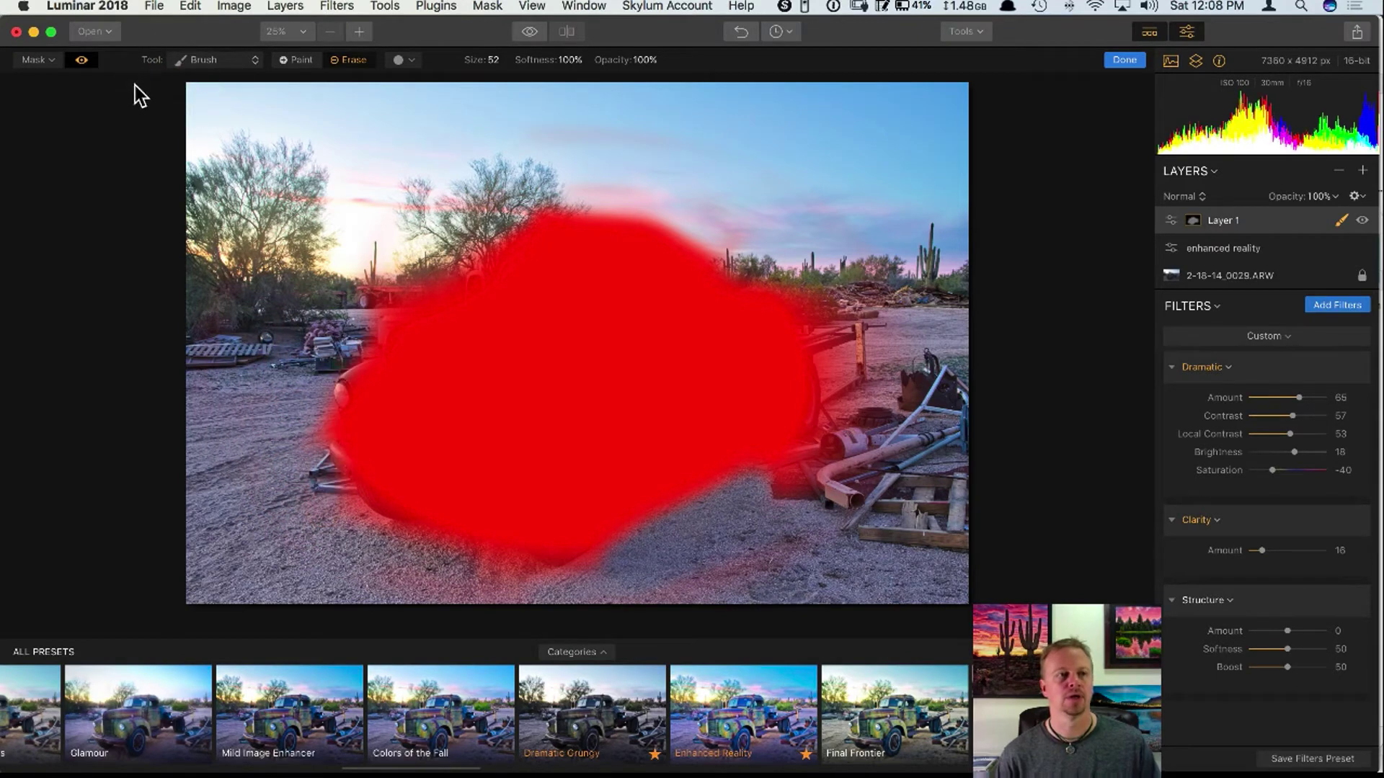
Hide the mask overlay and compare the image with Layer 1 hidden and shown.
left_click(83, 62)
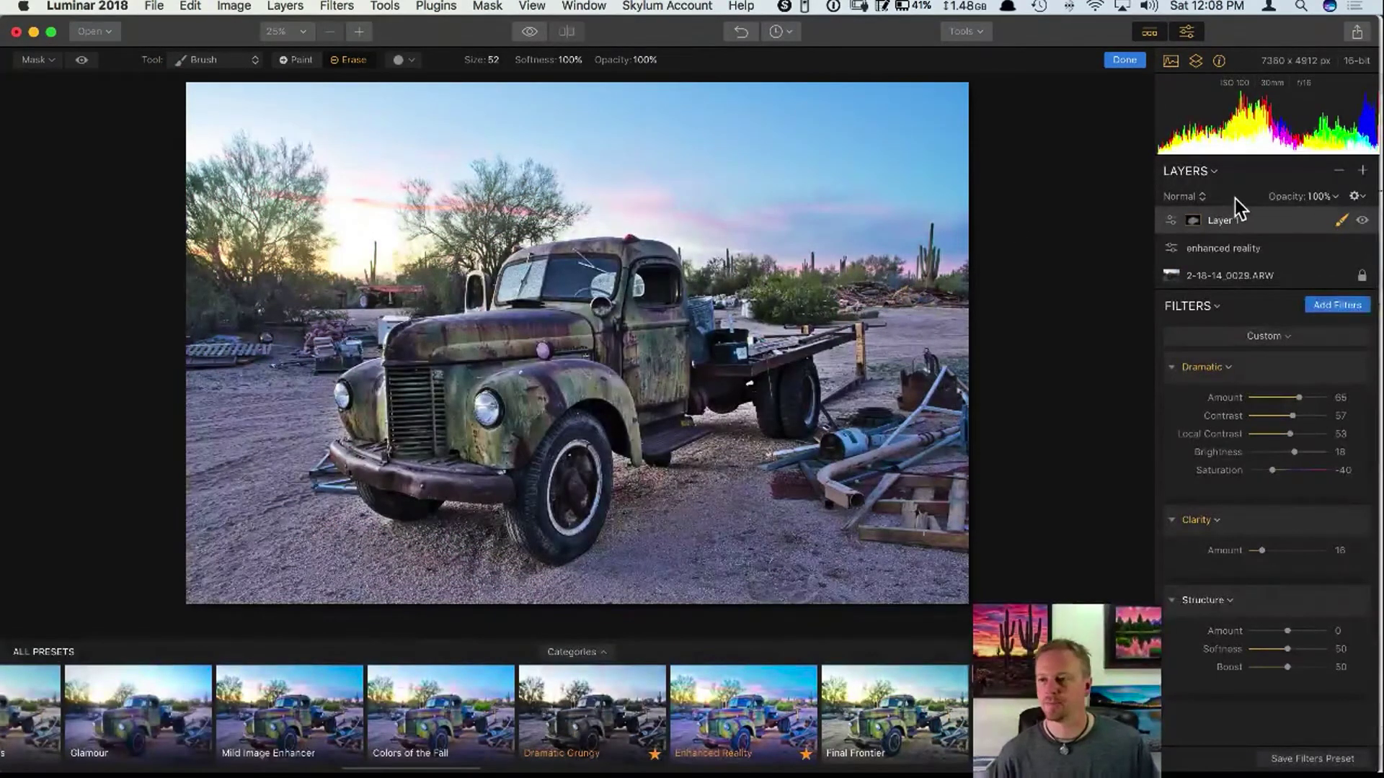
left_click(1361, 220)
left_click(1360, 220)
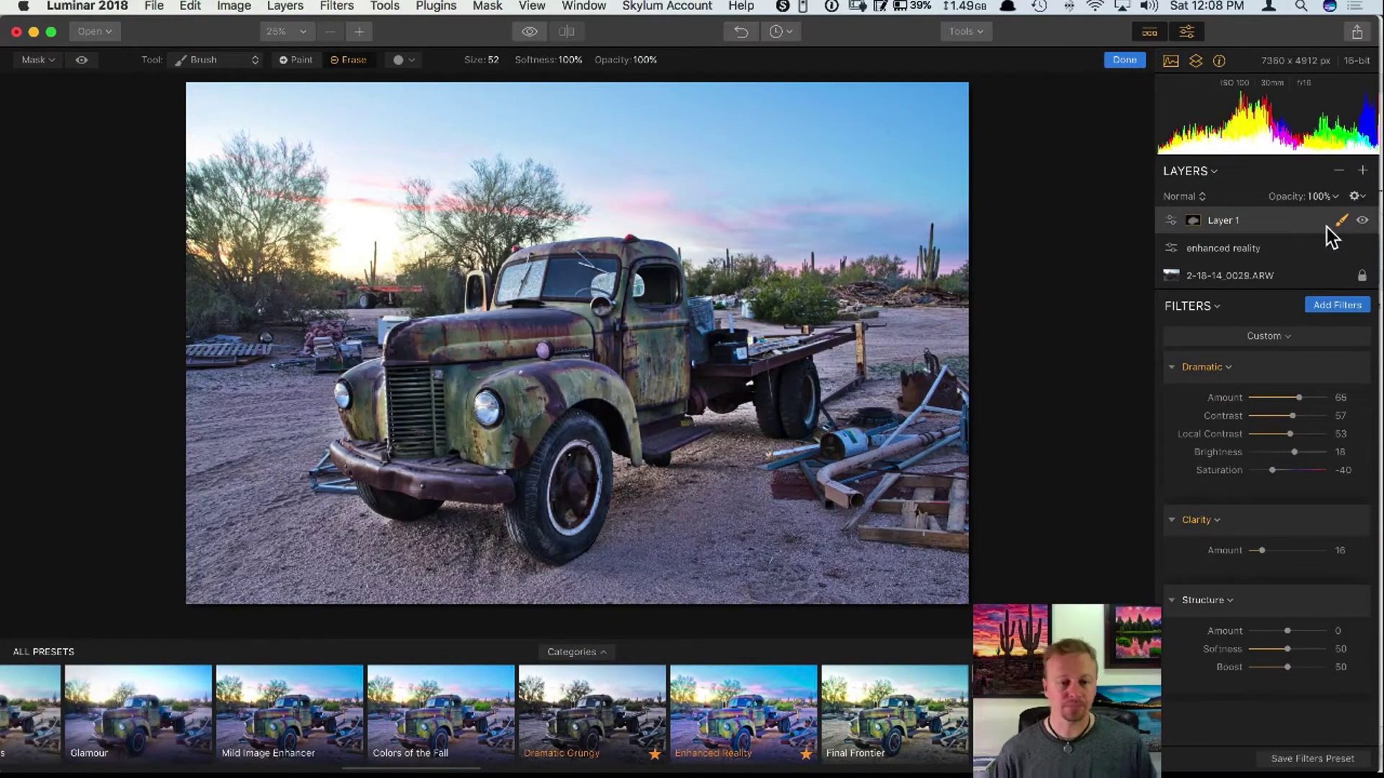
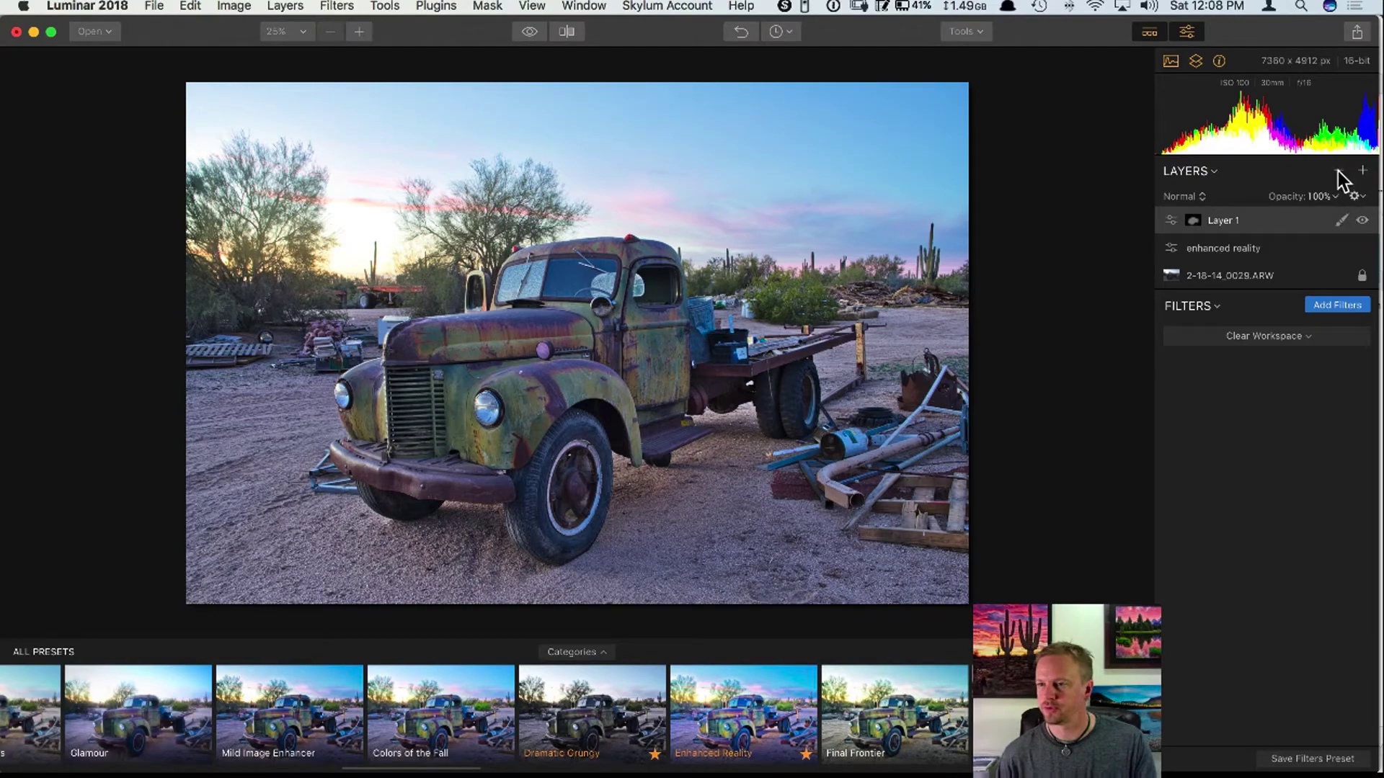
Delete Layer 1 and the enhanced reality layer, leaving only the original photo.
left_click(1334, 171)
left_click(1334, 171)
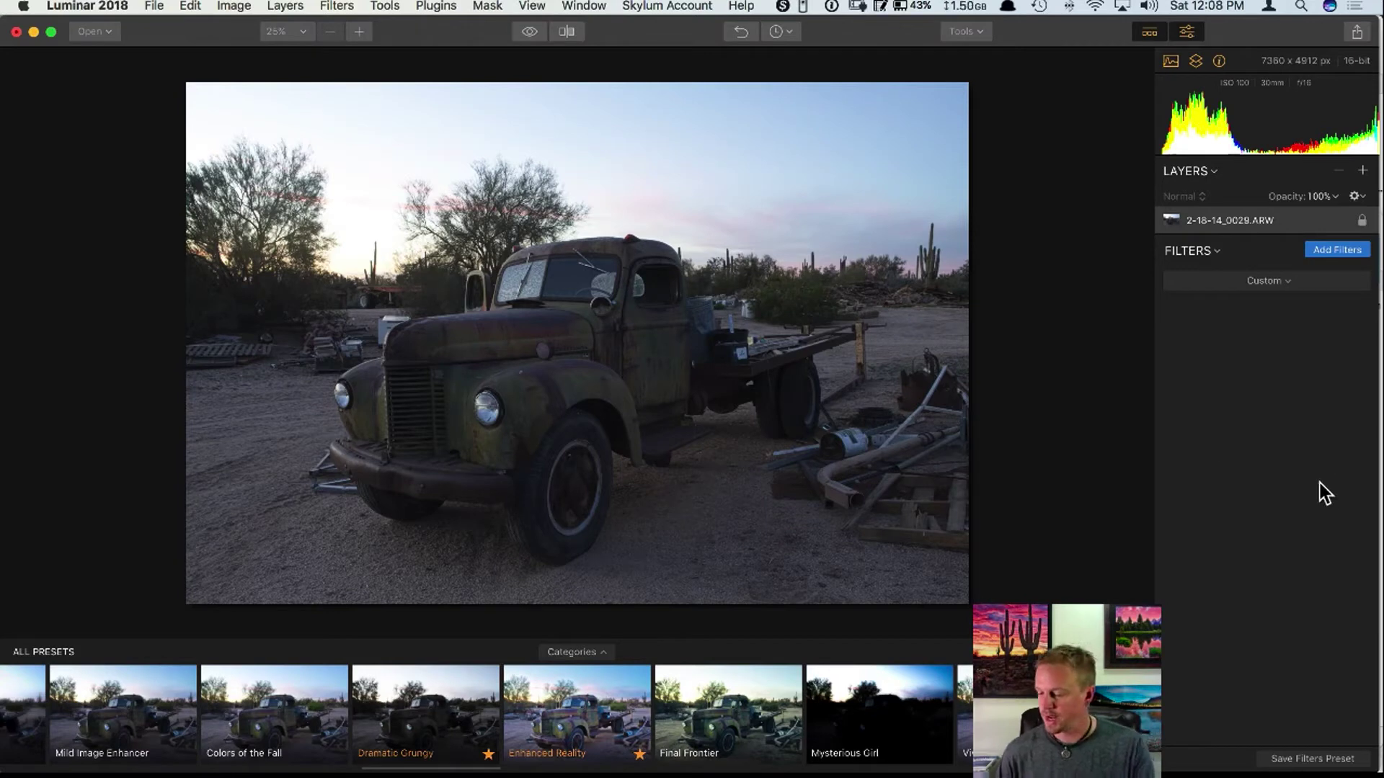
Add the RAW Develop, Saturation / Vibrance, Adjustable Gradient and Accent - AI Filter filters to the photo and close the filters catalog.
left_click(1334, 249)
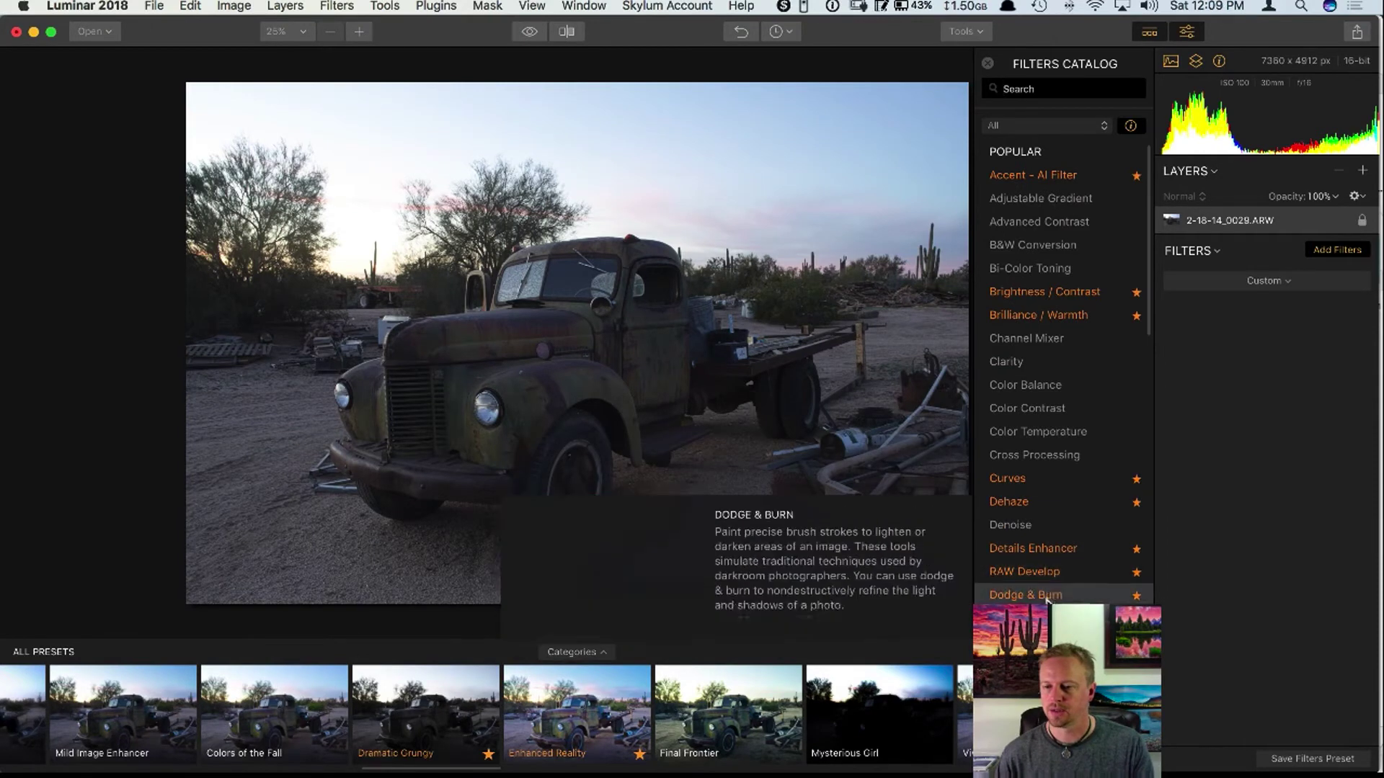
scroll(1041, 559, "down", 2)
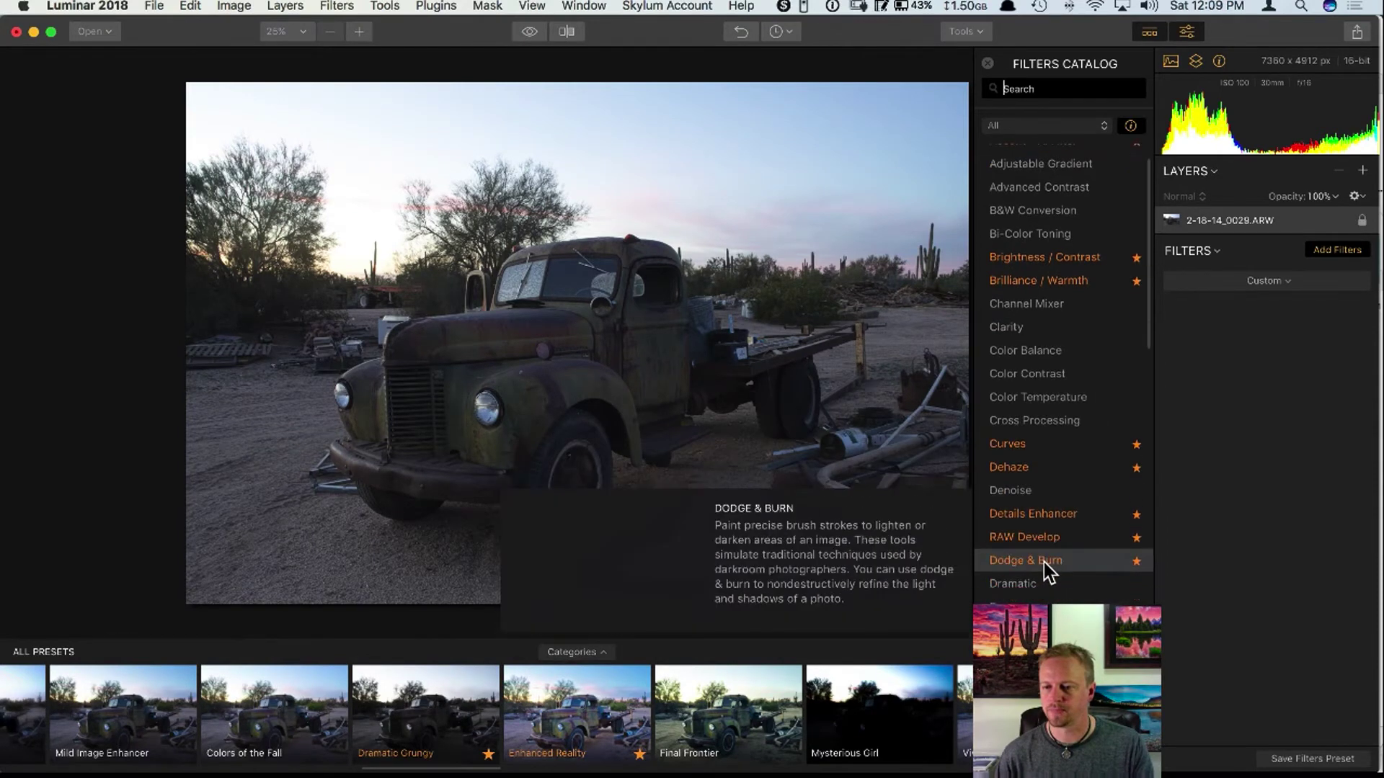
left_click(1039, 540)
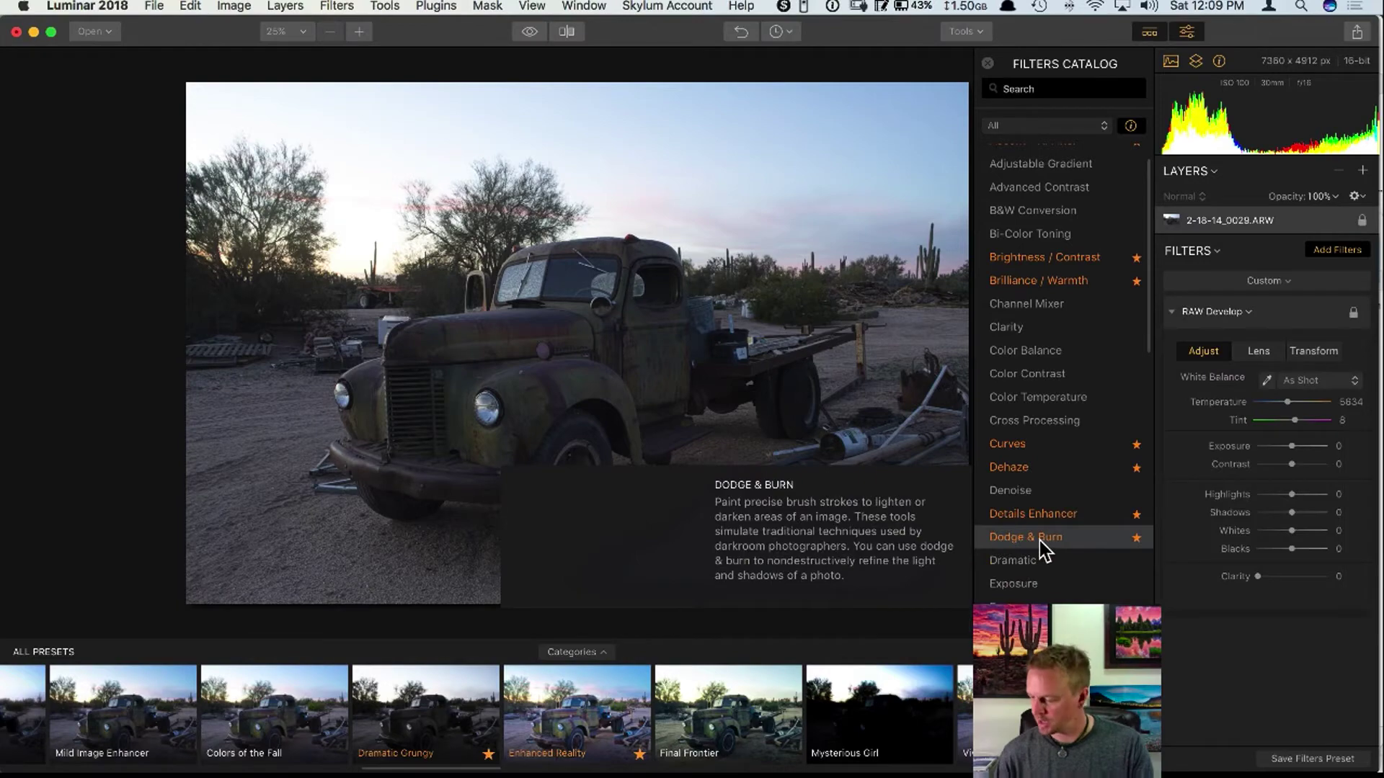
scroll(1039, 540, "down", 5)
scroll(1040, 548, "down", 10)
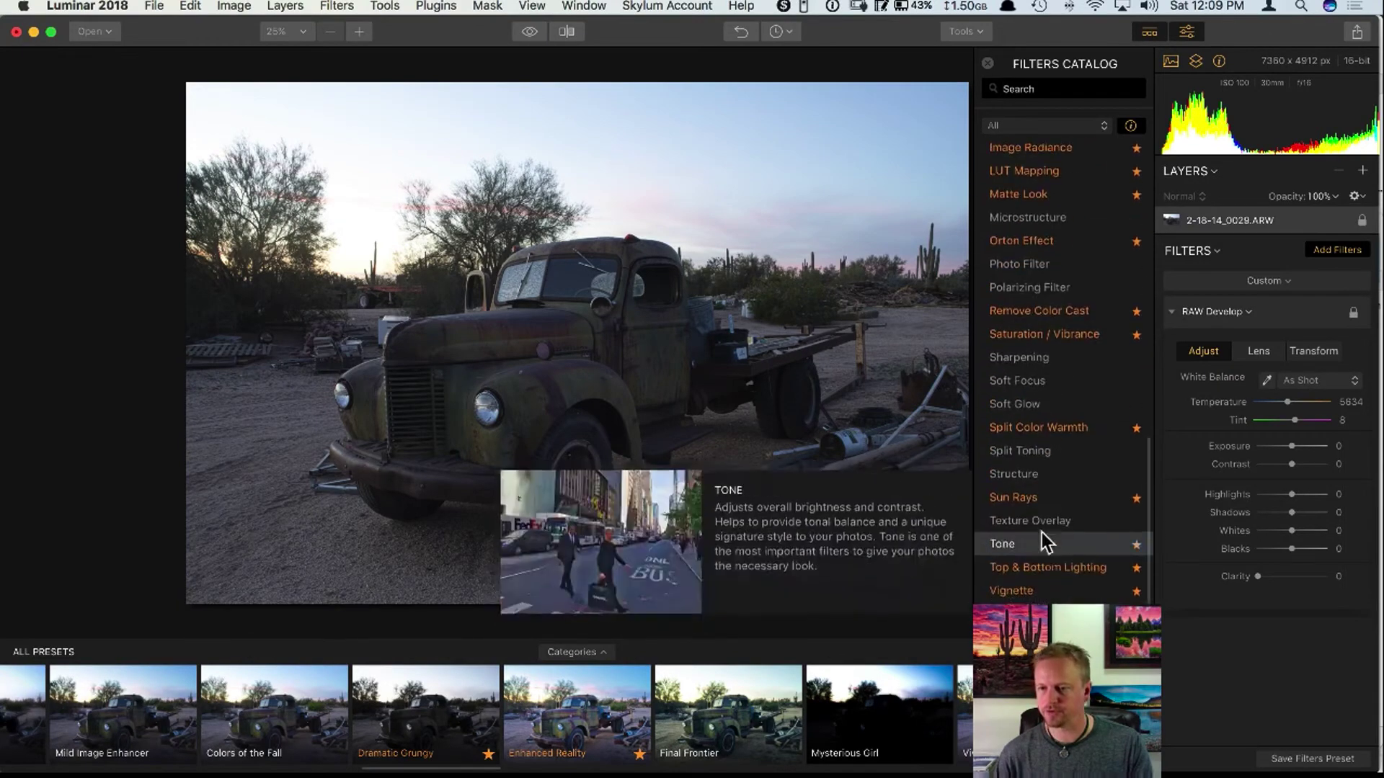
left_click(1054, 340)
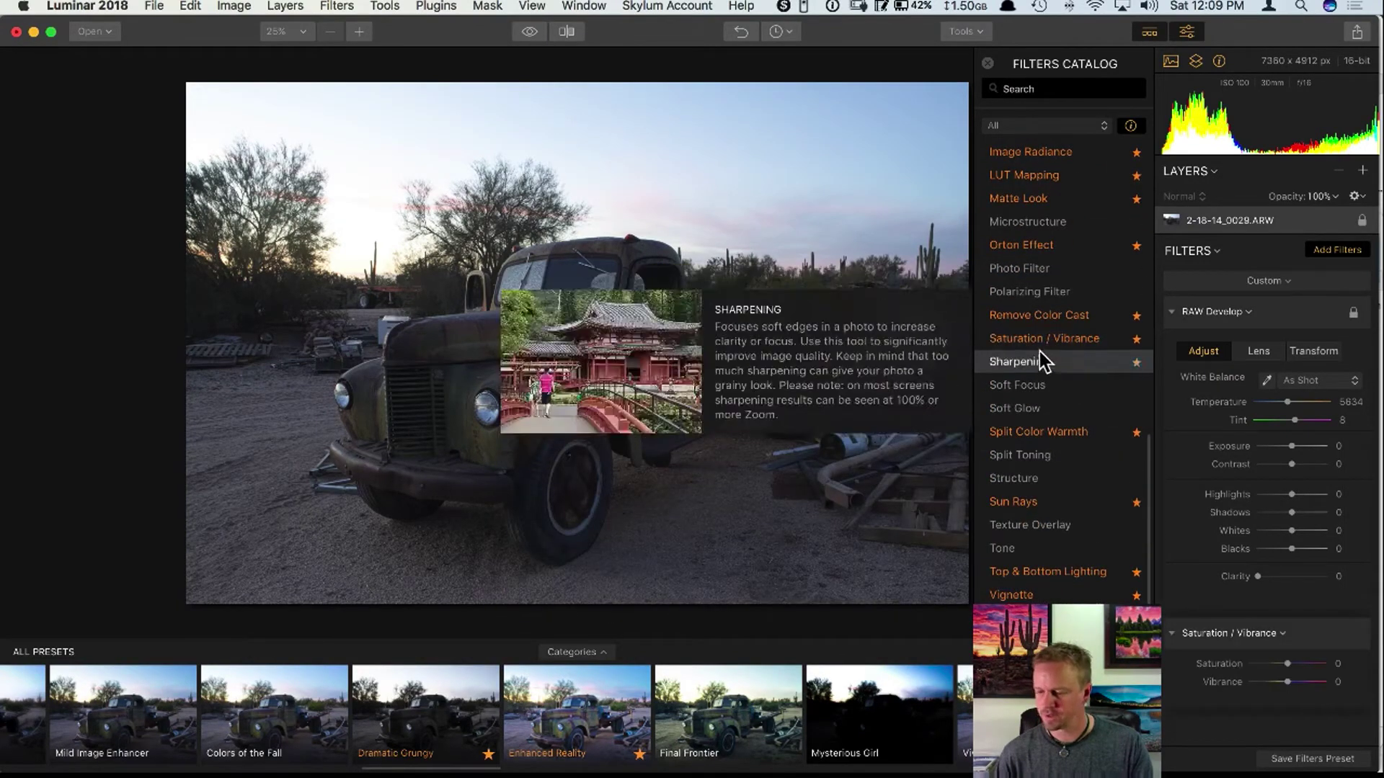
scroll(1064, 353, "up", 15)
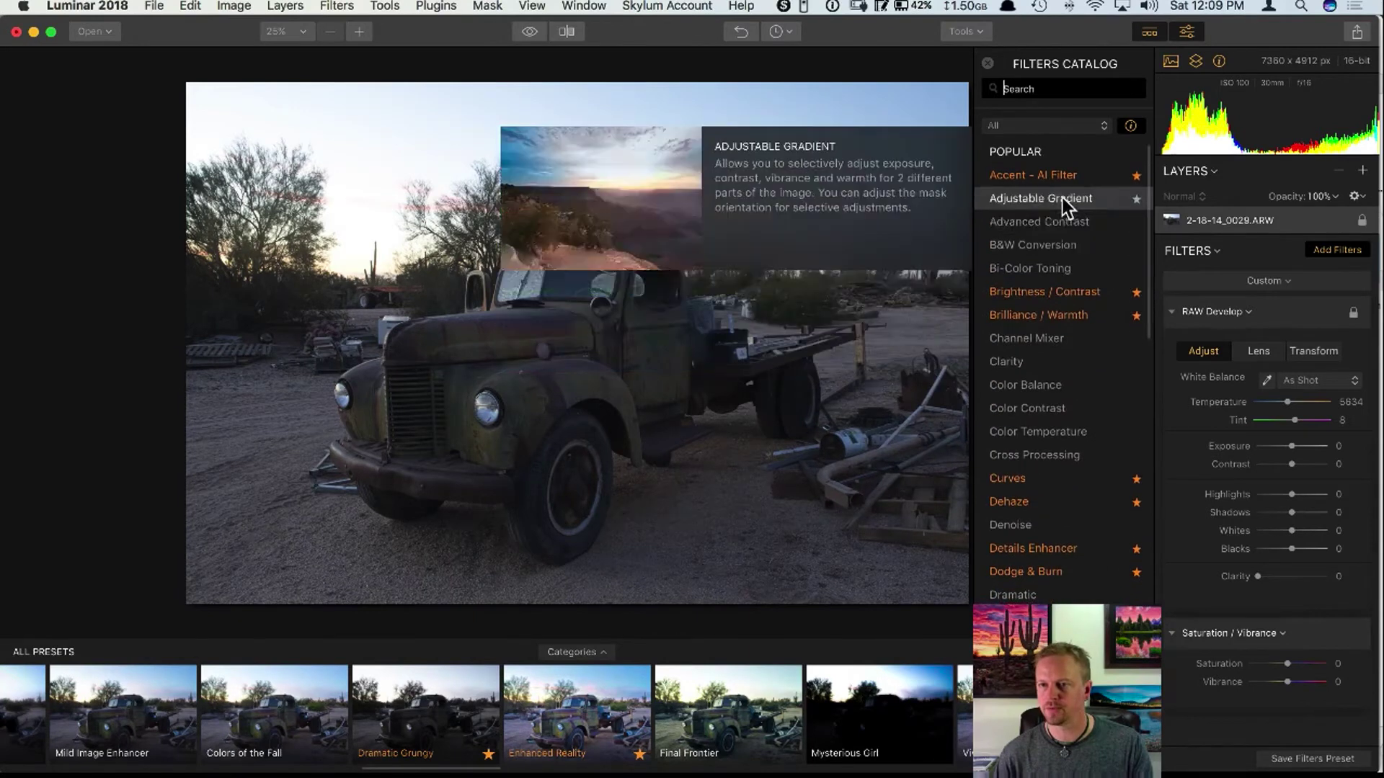
left_click(1065, 205)
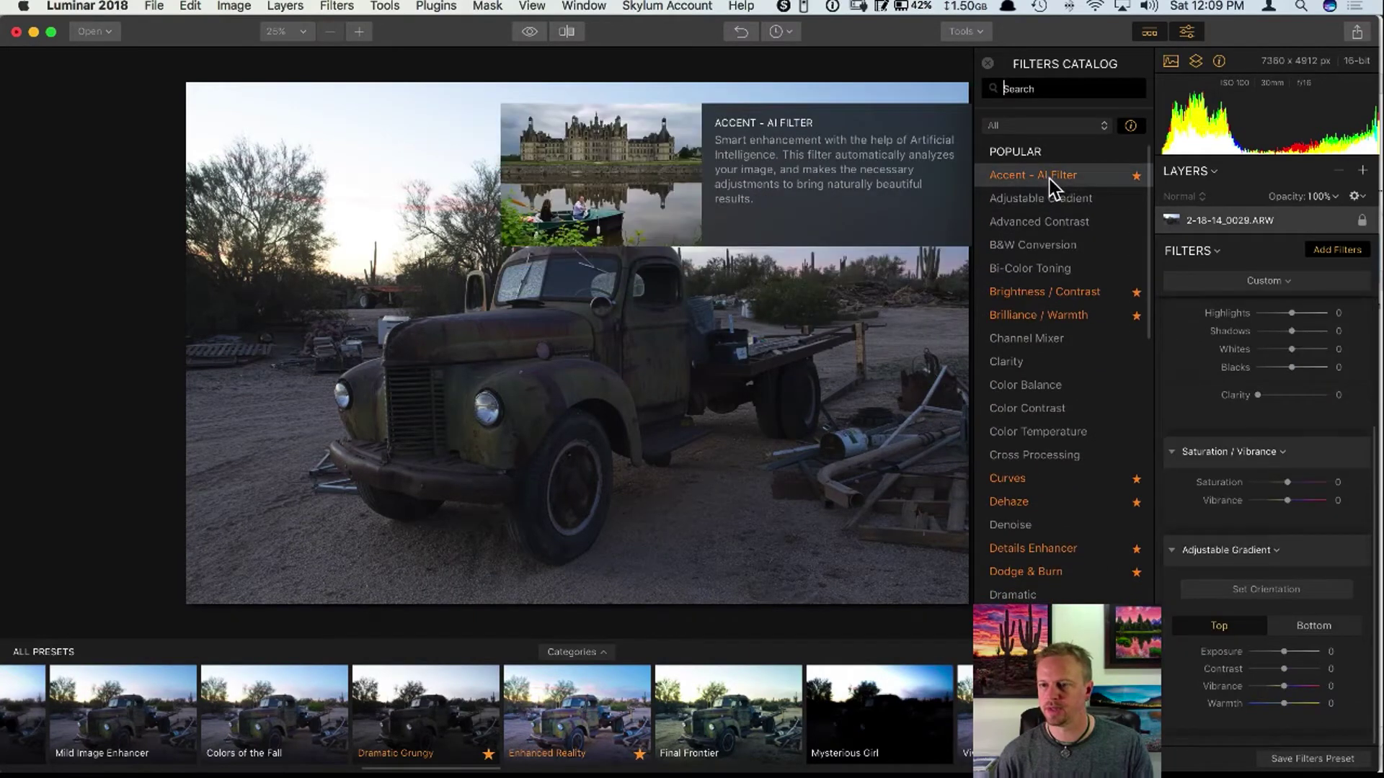
left_click(1050, 181)
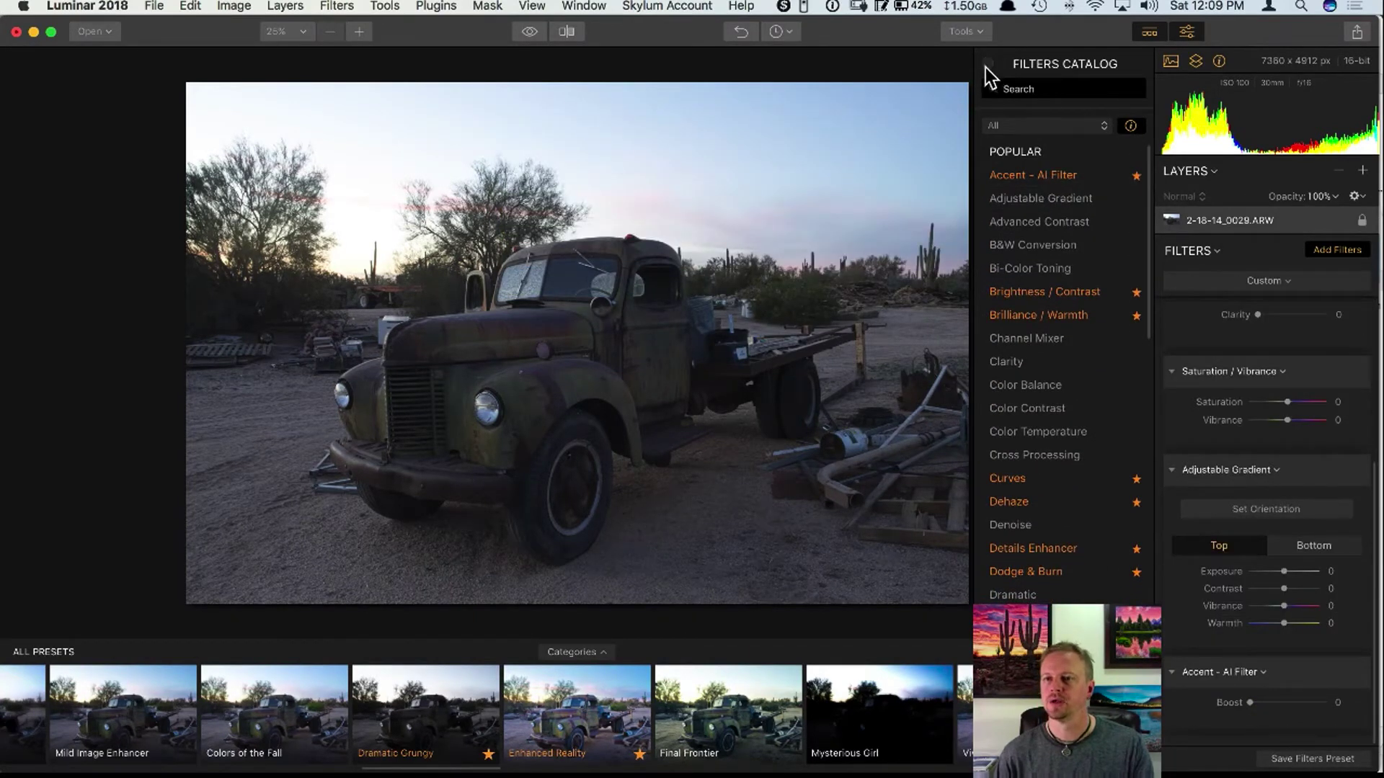
left_click(985, 65)
In RAW Develop, set Temperature to 5364, Contrast to 27, Highlights to -45, Shadows to 94 and Clarity to 7.
scroll(1225, 339, "up", 5)
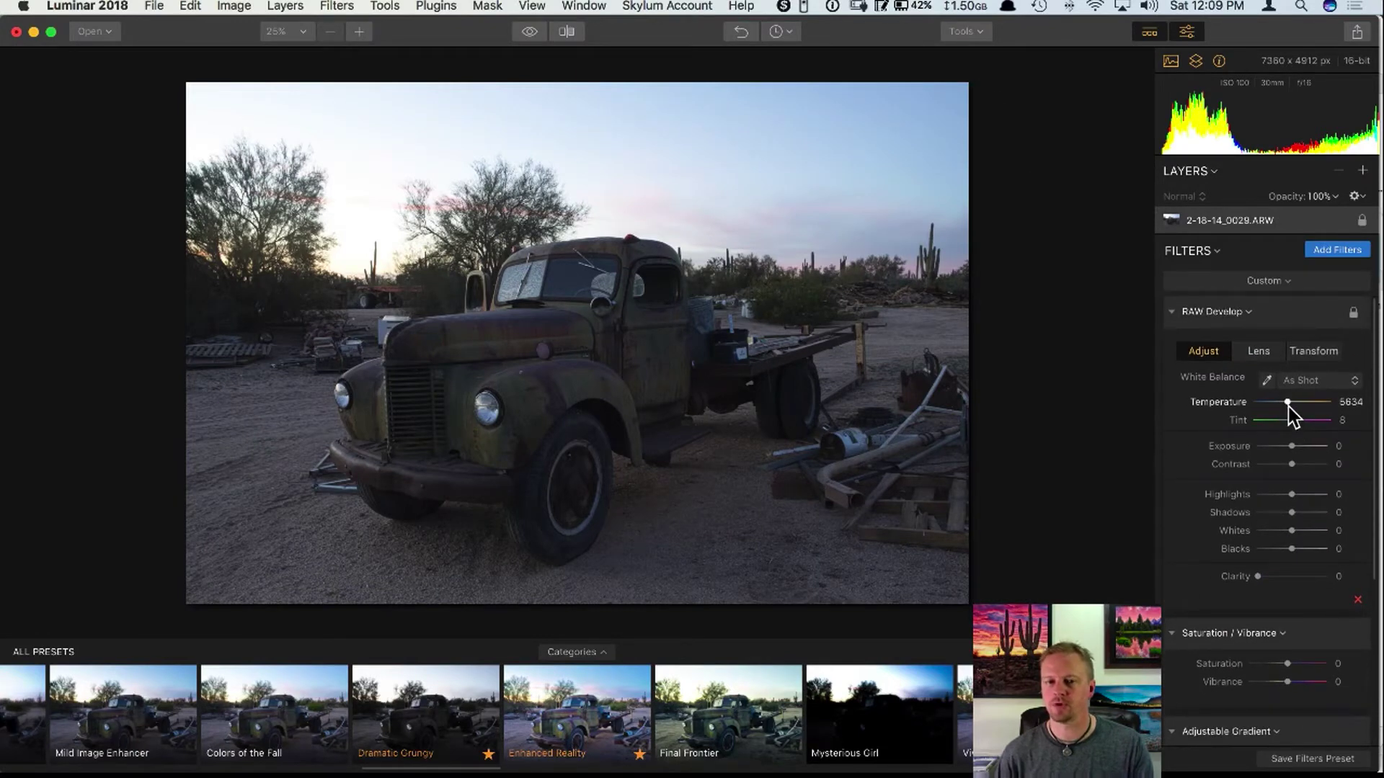
left_click_drag(1292, 512, 1303, 464)
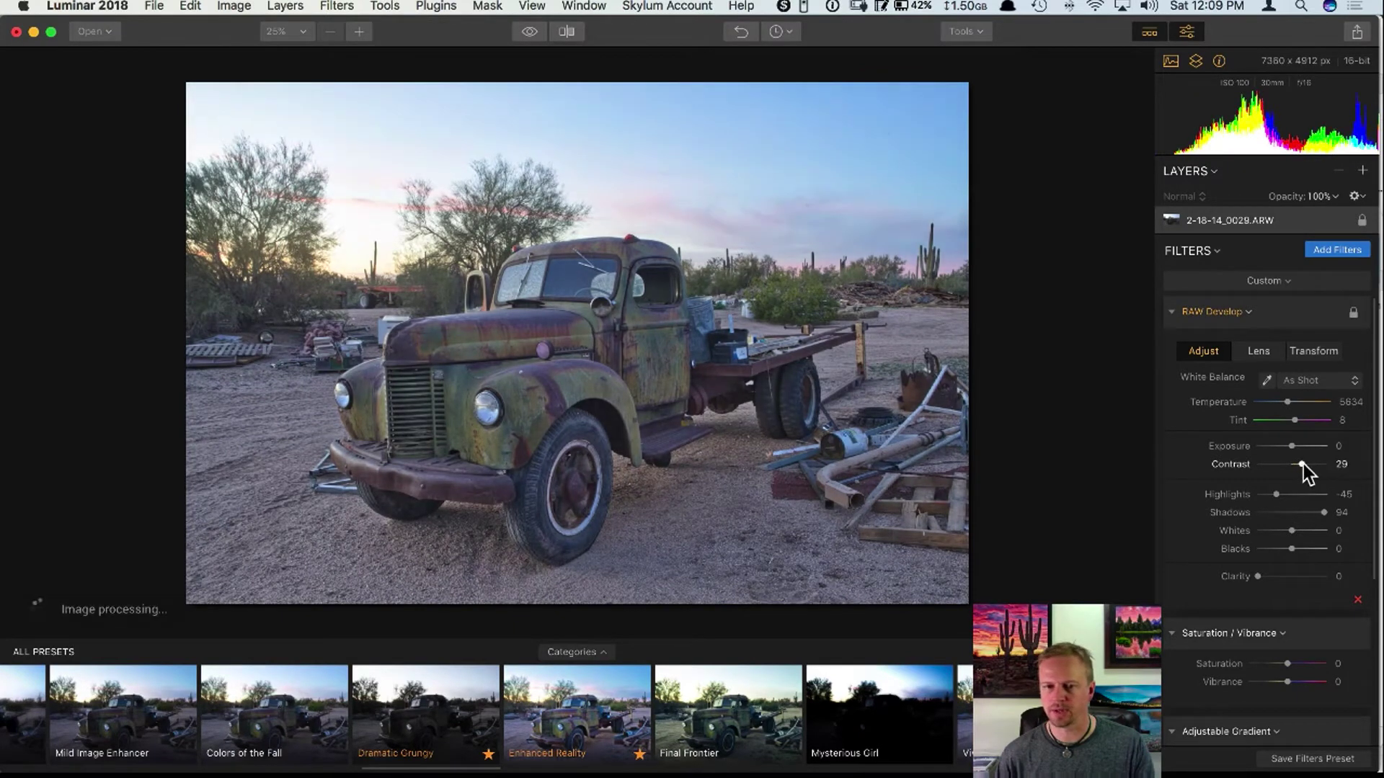
left_click_drag(1288, 400, 1287, 403)
scroll(1294, 447, "down", 1)
scroll(1295, 452, "down", 1)
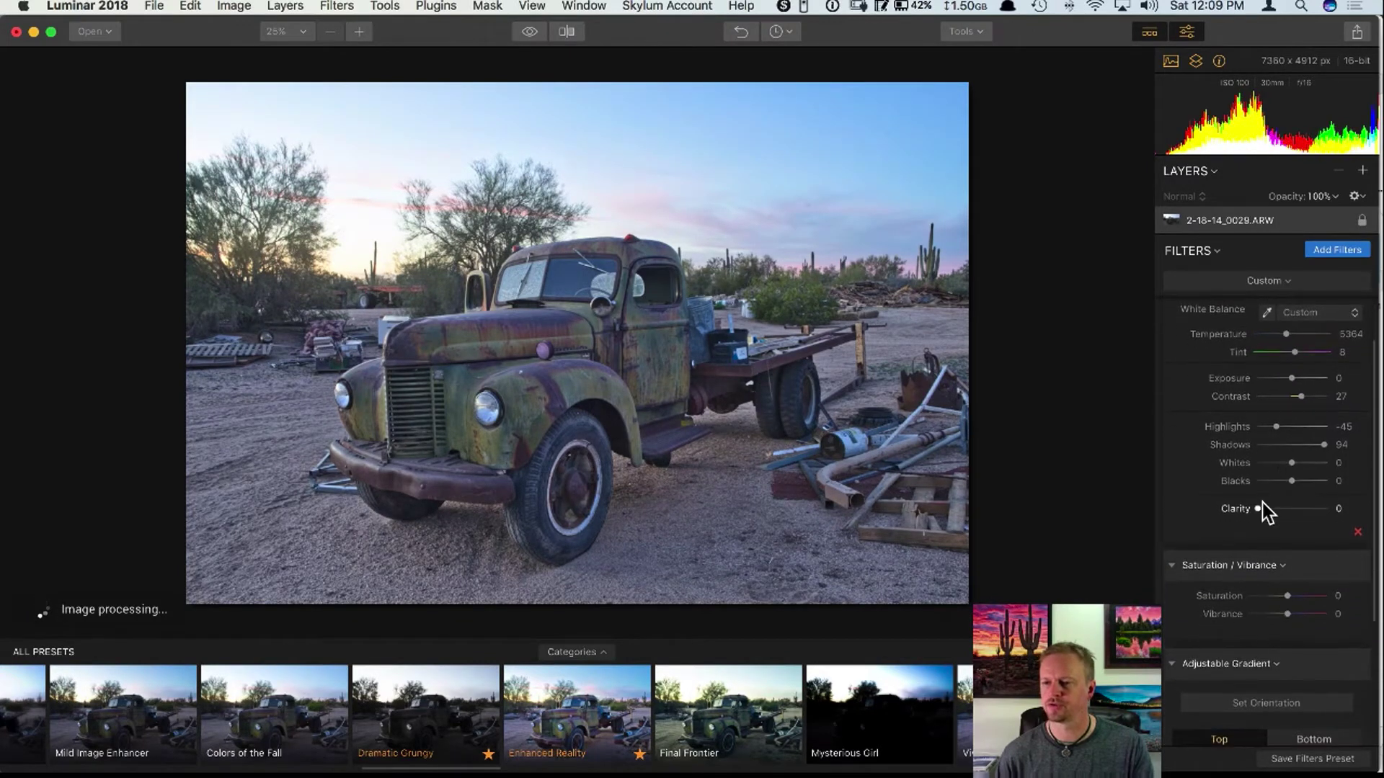
left_click_drag(1265, 507, 1290, 501)
Set Saturation to 8 and Vibrance to 11, and raise RAW Develop's Shadows to 100.
scroll(1298, 469, "down", 3)
left_click_drag(1287, 519, 1291, 520)
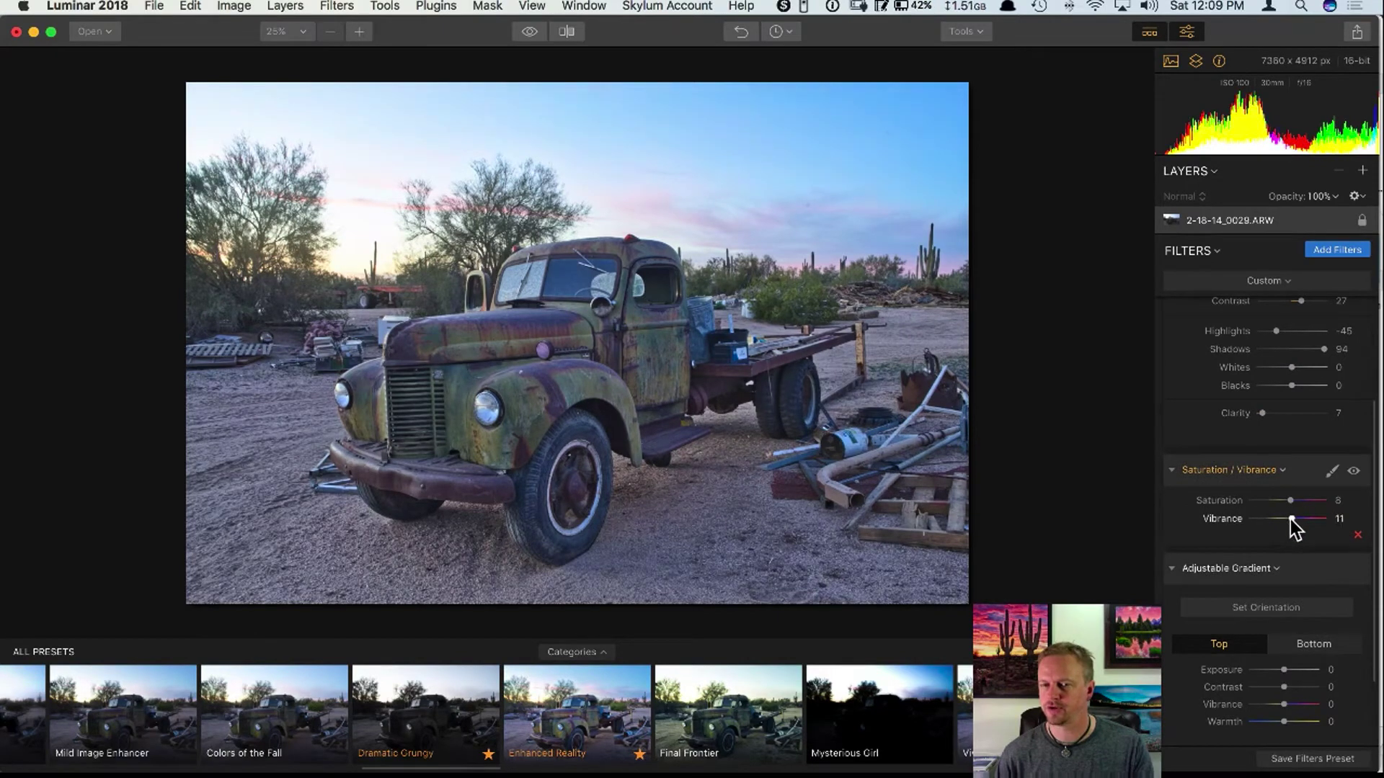
scroll(1321, 454, "up", 3)
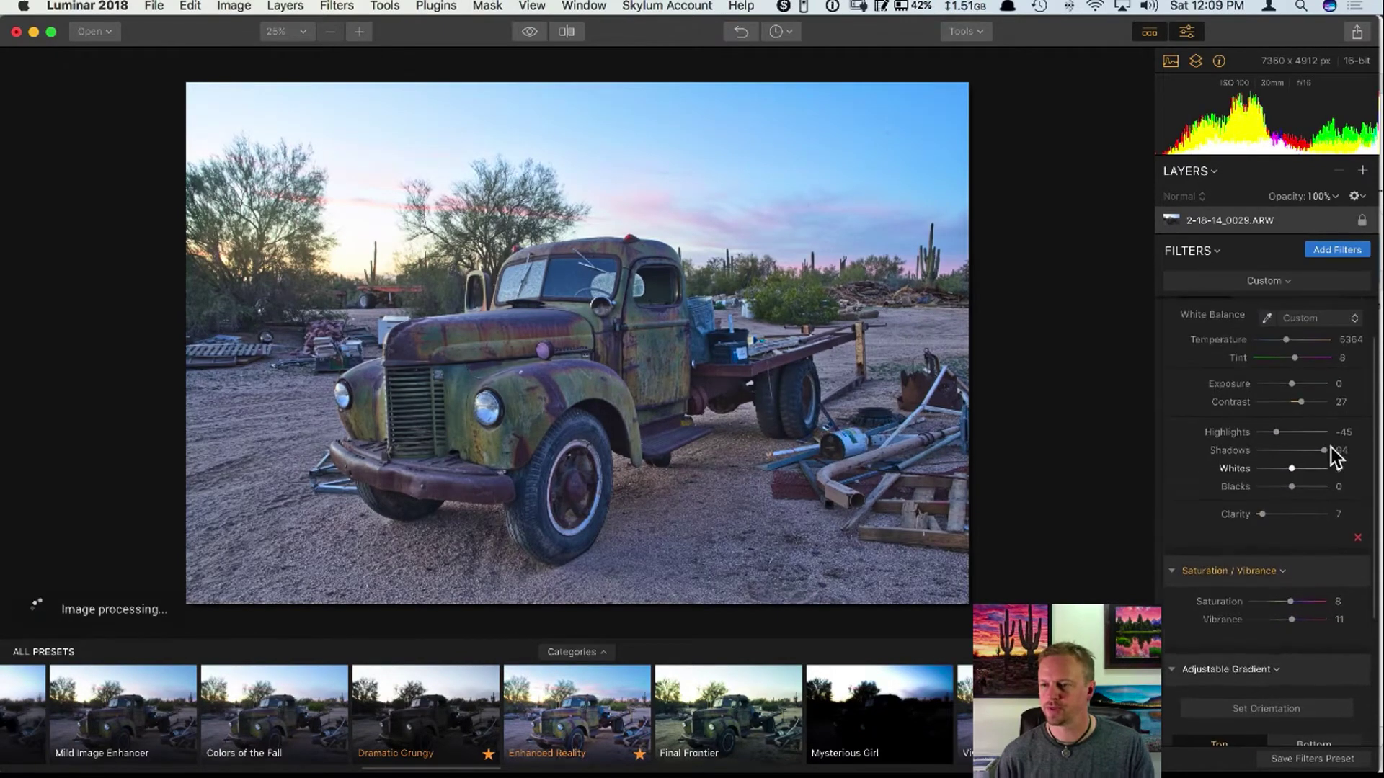
left_click_drag(1324, 451, 1331, 453)
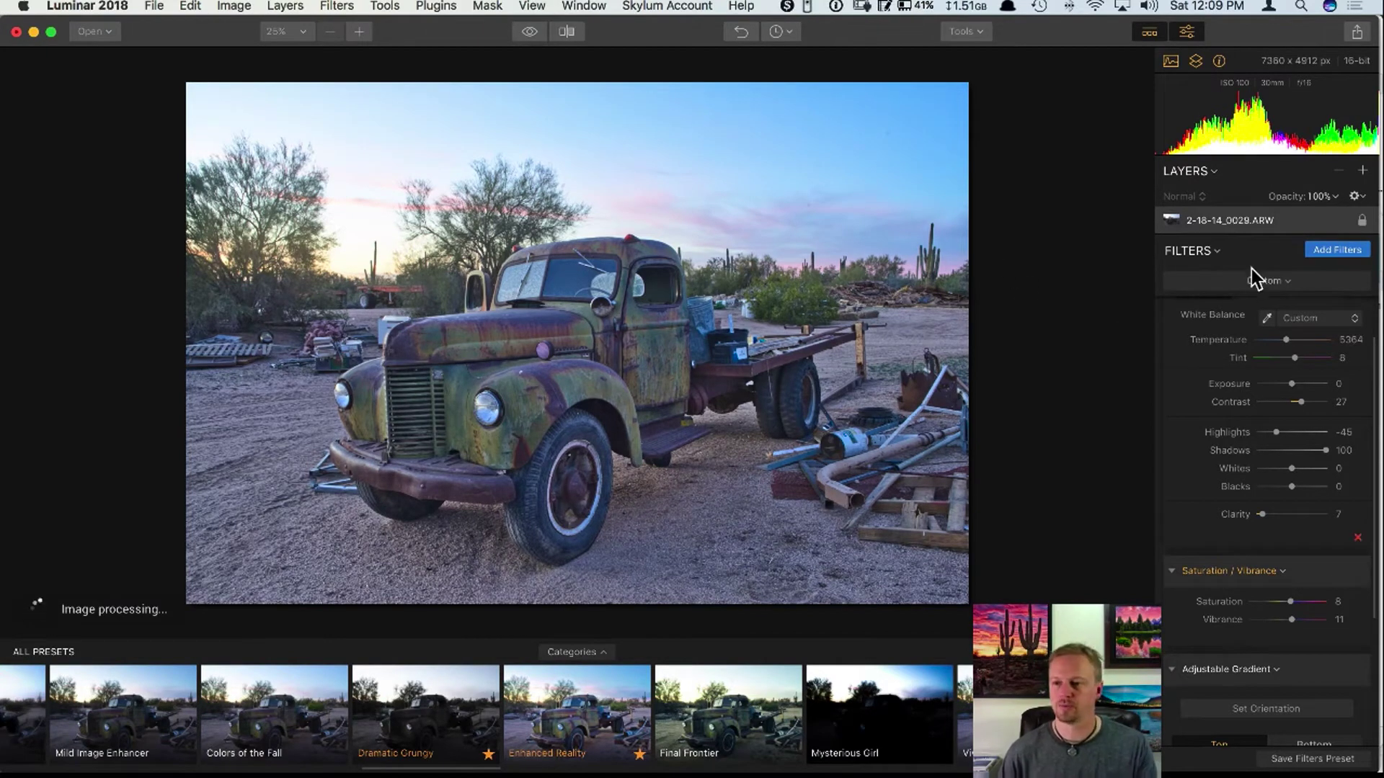
Compare the edited photo with the original.
left_click(530, 33)
left_click(529, 33)
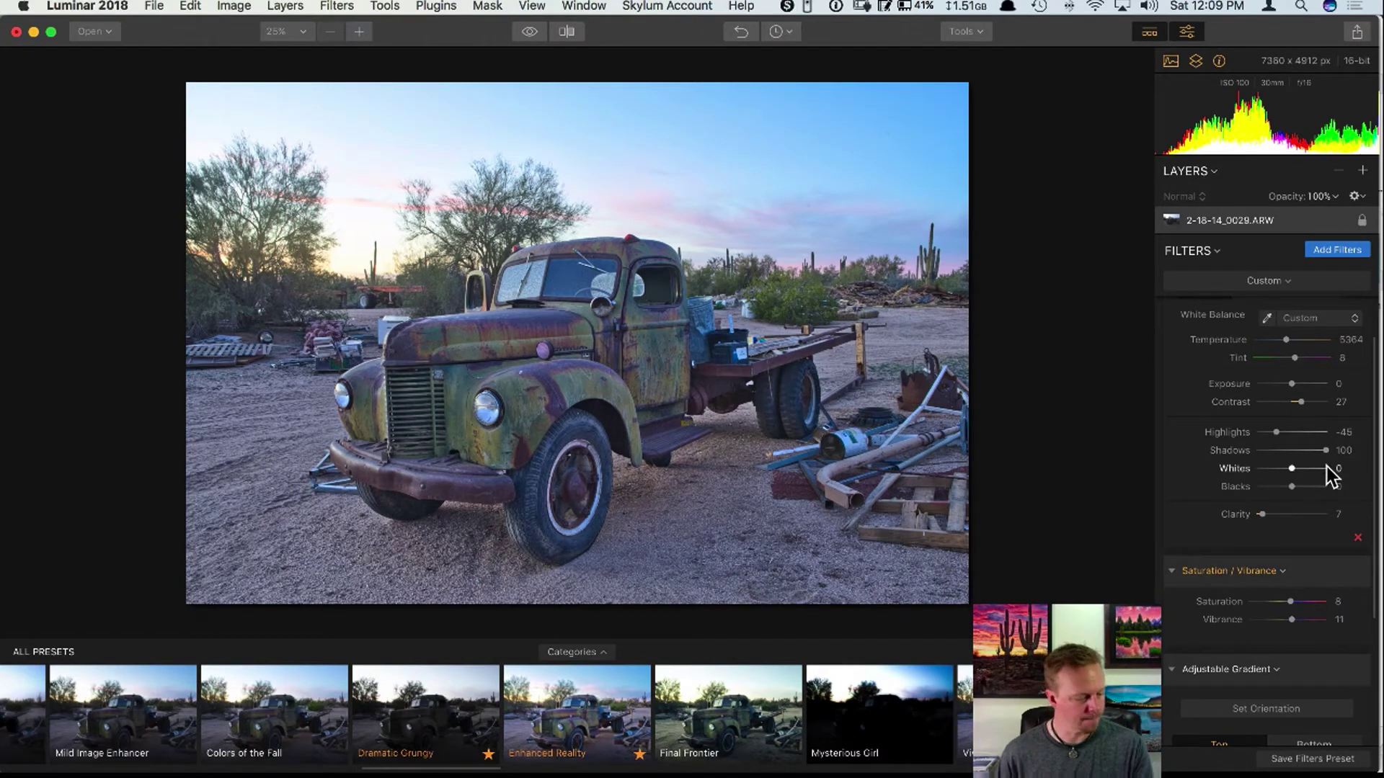
Set the Adjustable Gradient's orientation by raising its centre line toward the horizon behind the truck.
scroll(1310, 523, "down", 5)
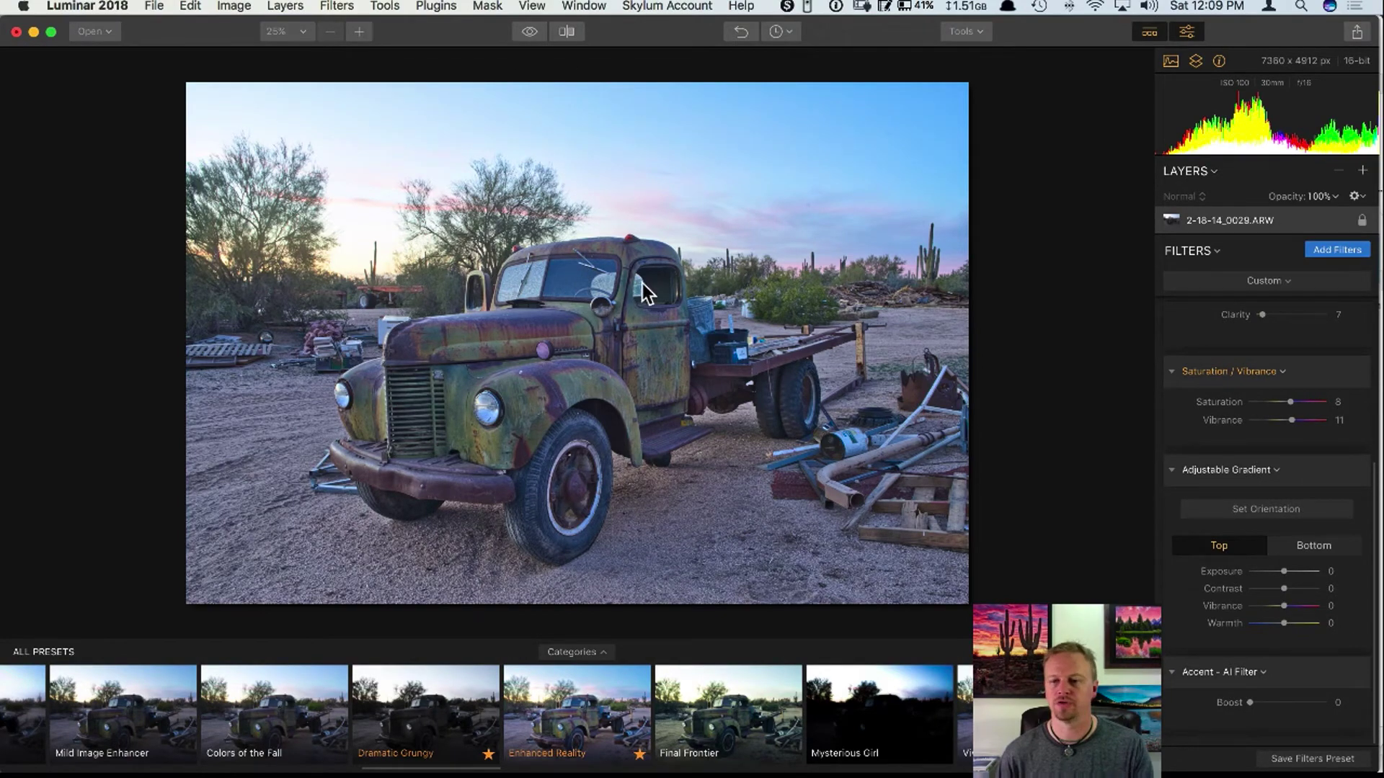
left_click(1248, 507)
left_click_drag(576, 340, 574, 311)
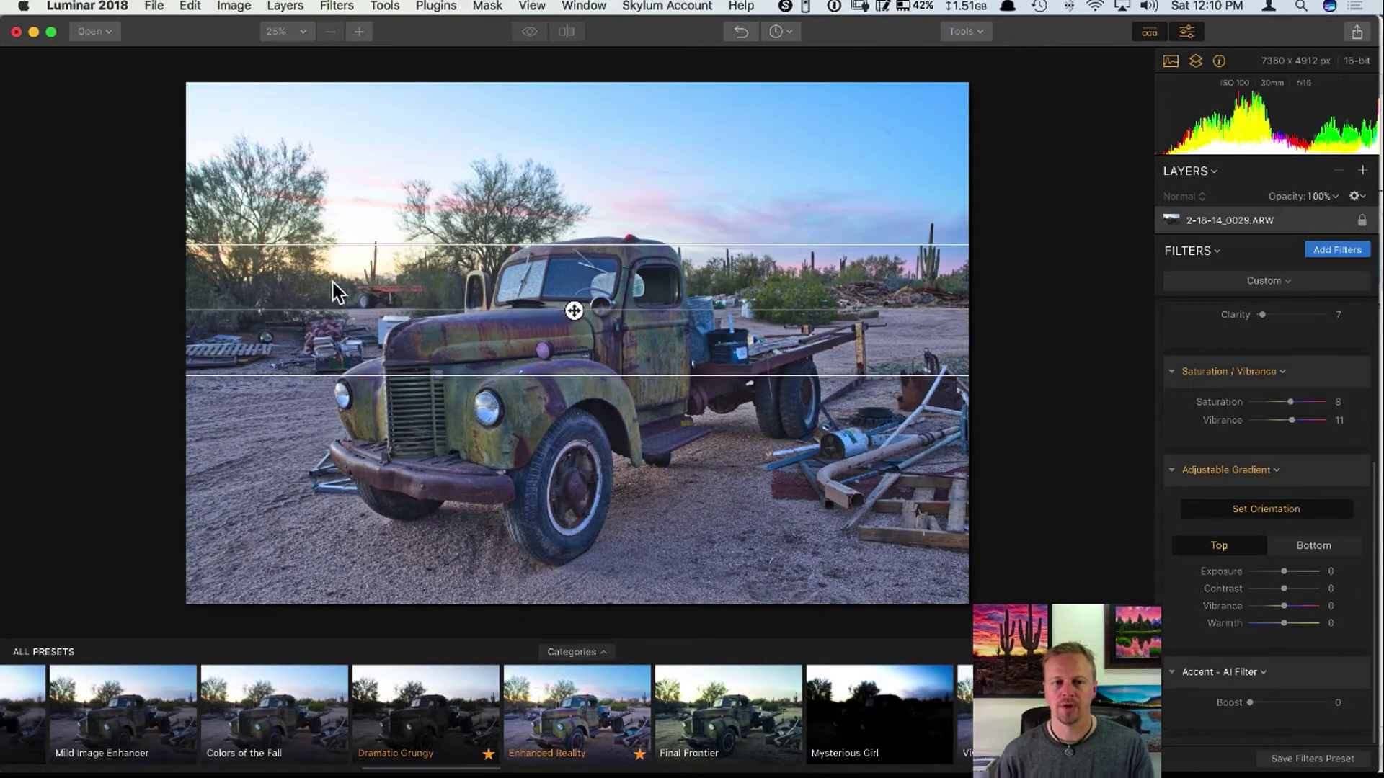
left_click(1286, 511)
Set the Adjustable Gradient's top Exposure to -53 and compare the photo with the filter hidden and shown.
left_click_drag(1284, 570, 1270, 570)
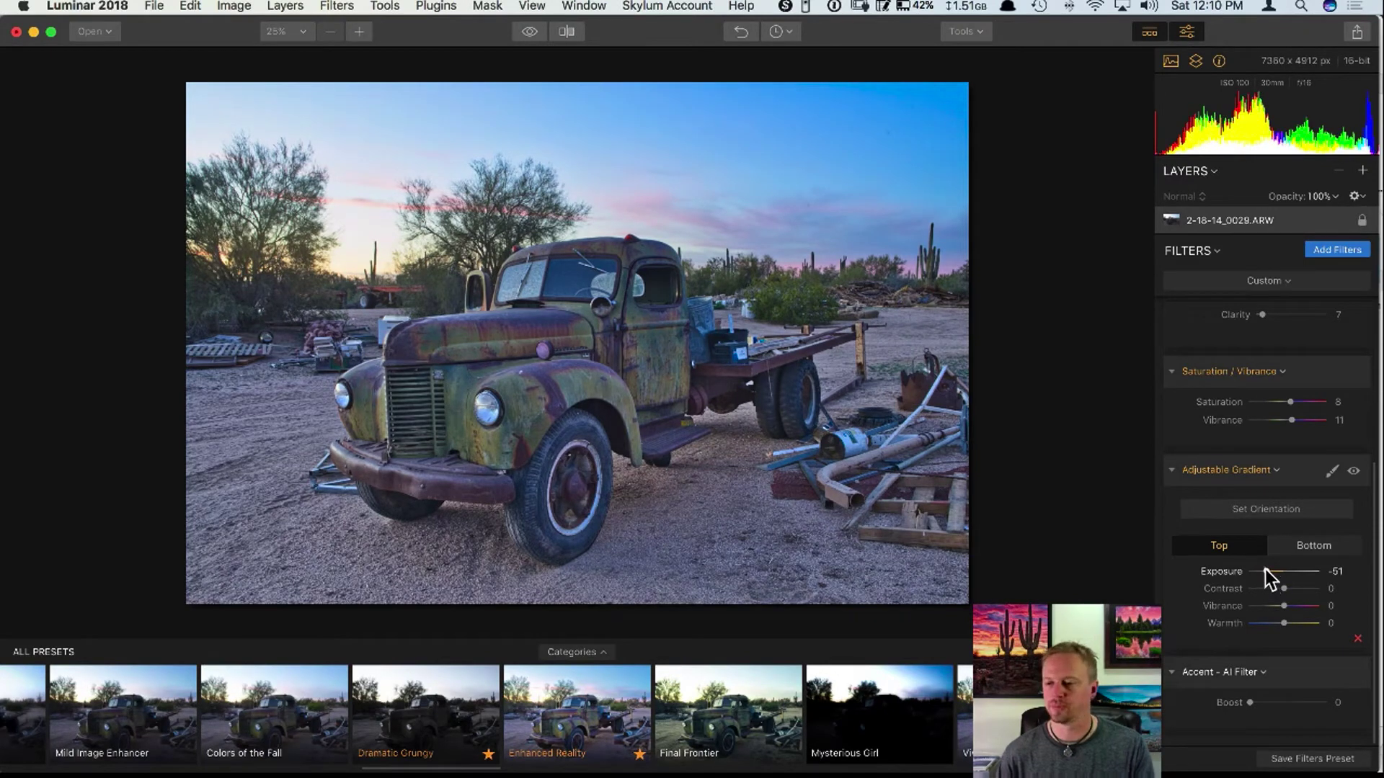
left_click_drag(1266, 570, 1264, 570)
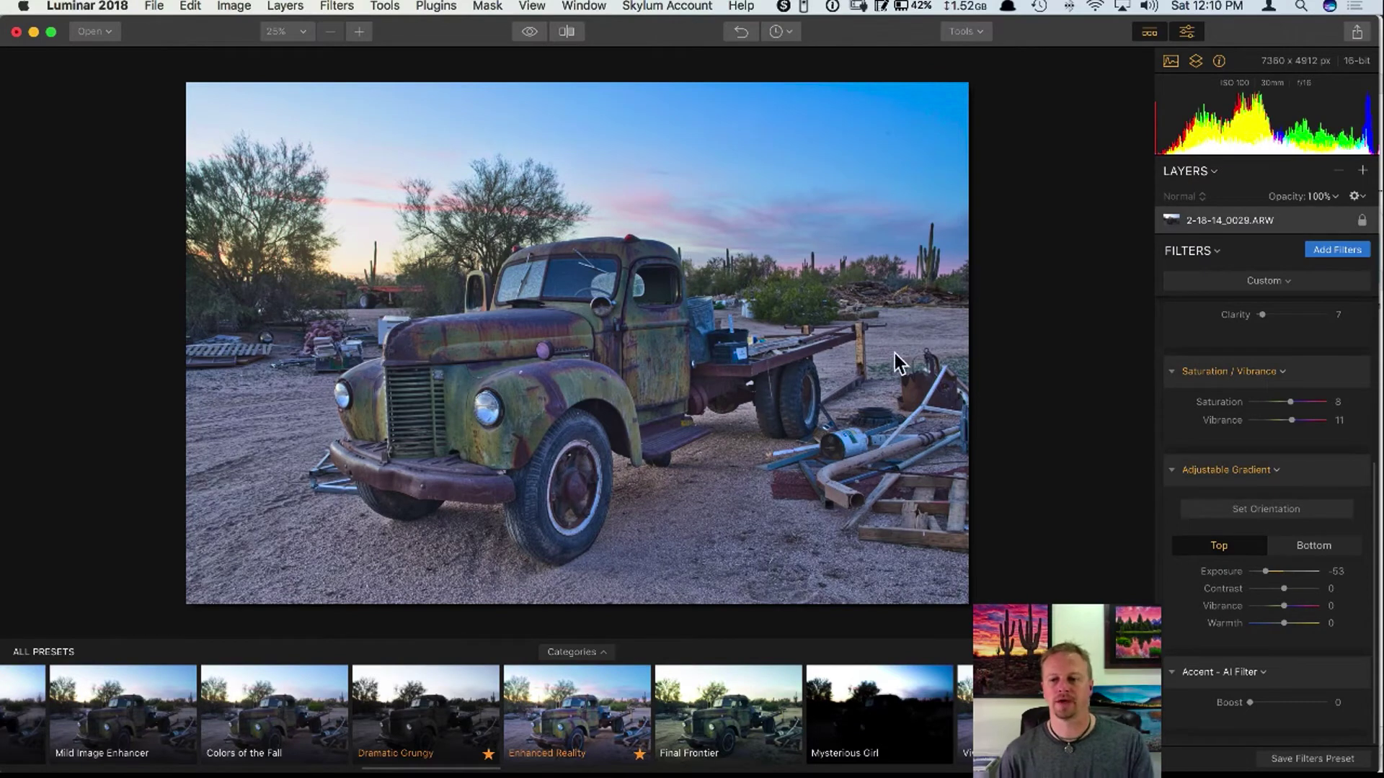
left_click(1355, 473)
left_click(1355, 472)
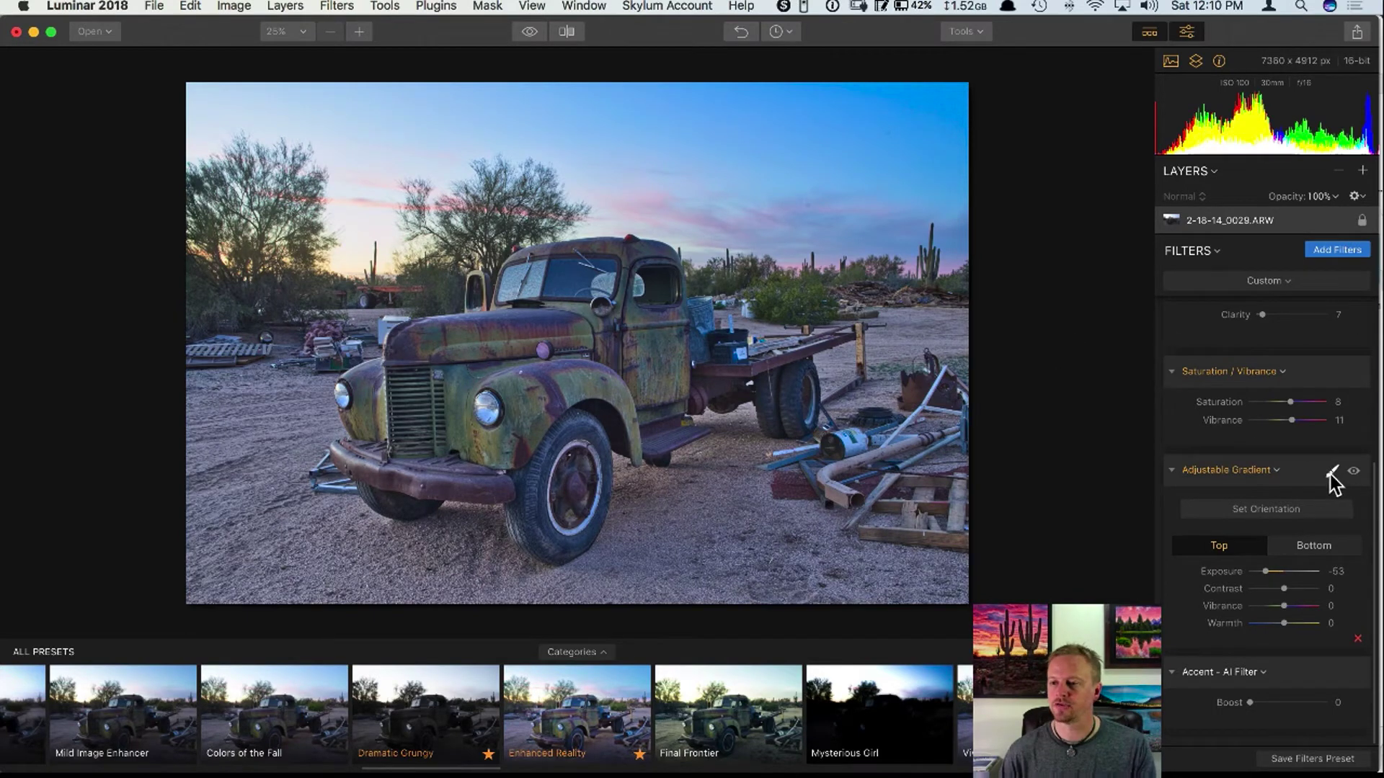
Mask the Adjustable Gradient with an erasing brush, removing its darkening from the truck cab and reducing the brush size to 40.
left_click(1330, 474)
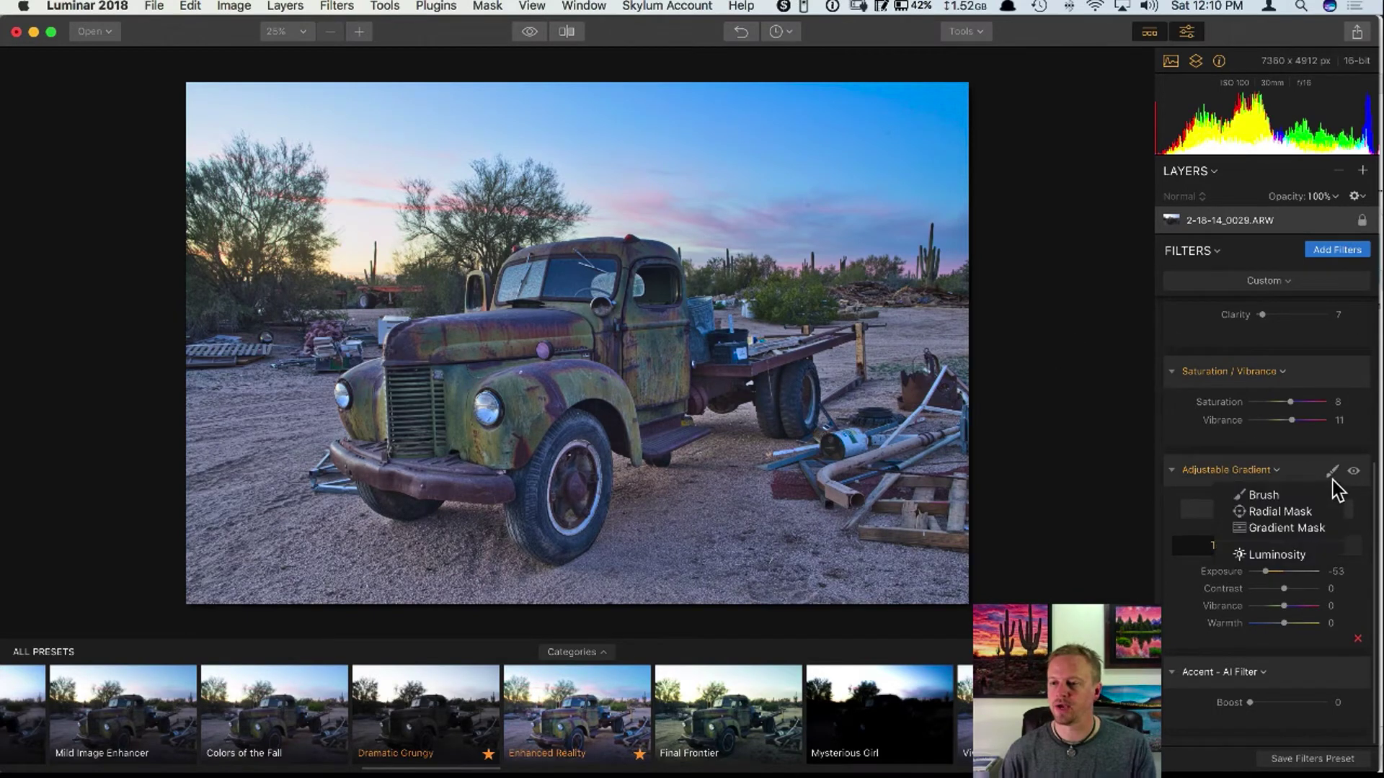
left_click(1286, 494)
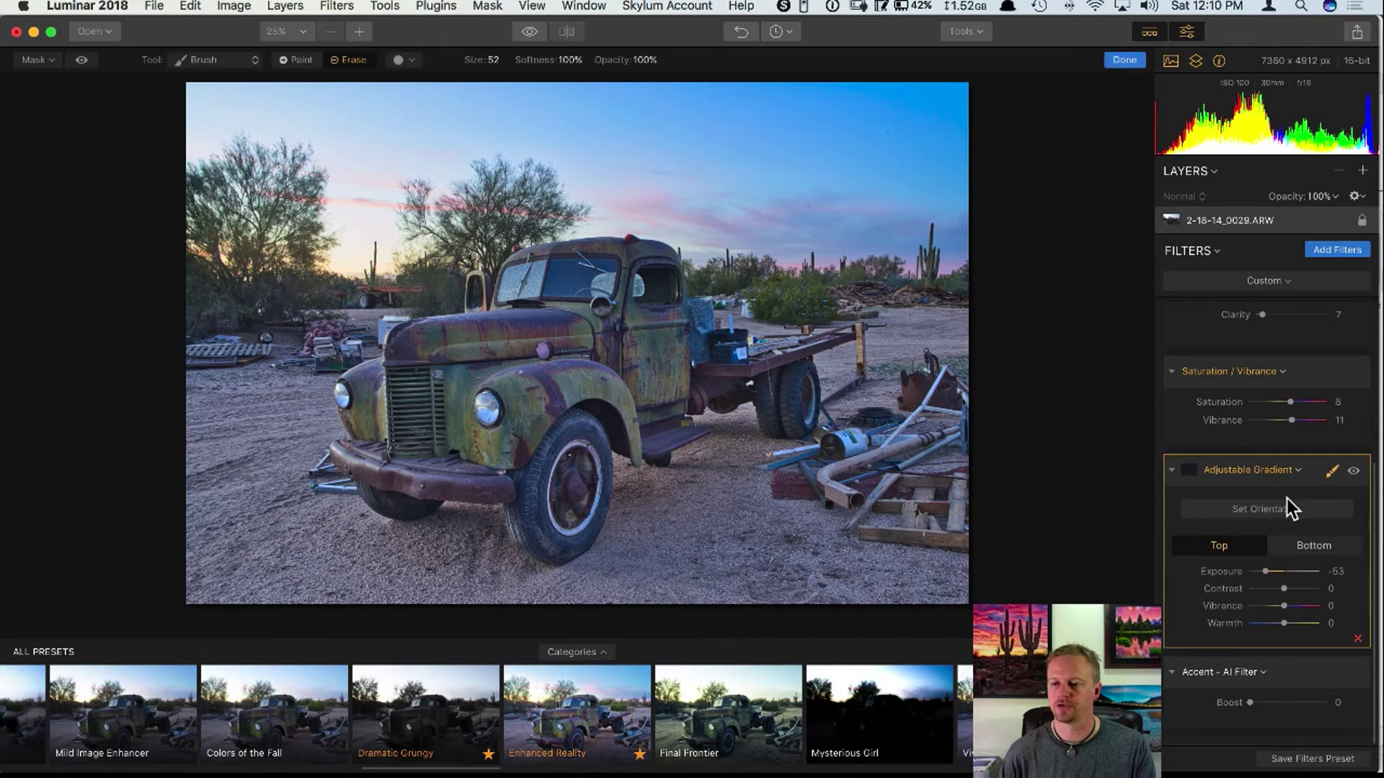
left_click(345, 62)
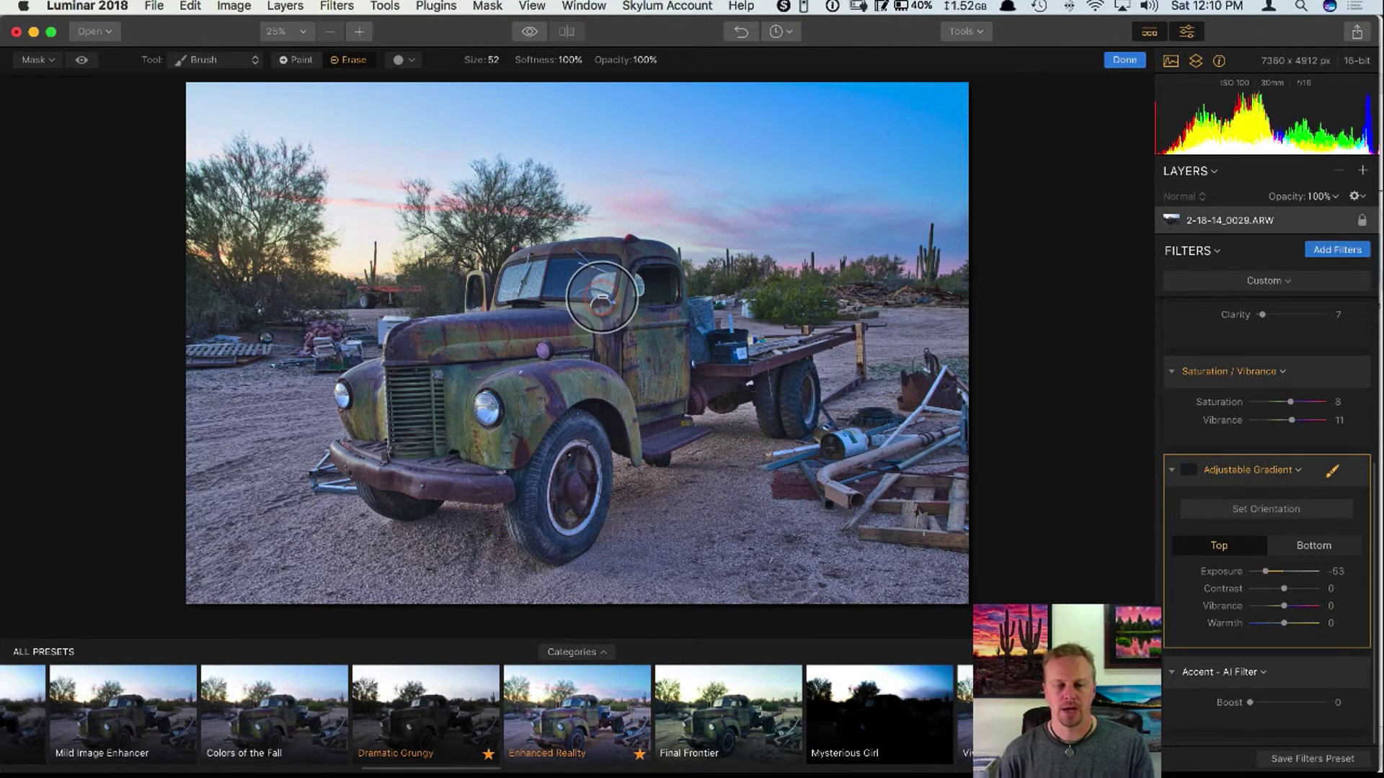
key("bracketleft")
key("bracketleft")
key("bracketleft")
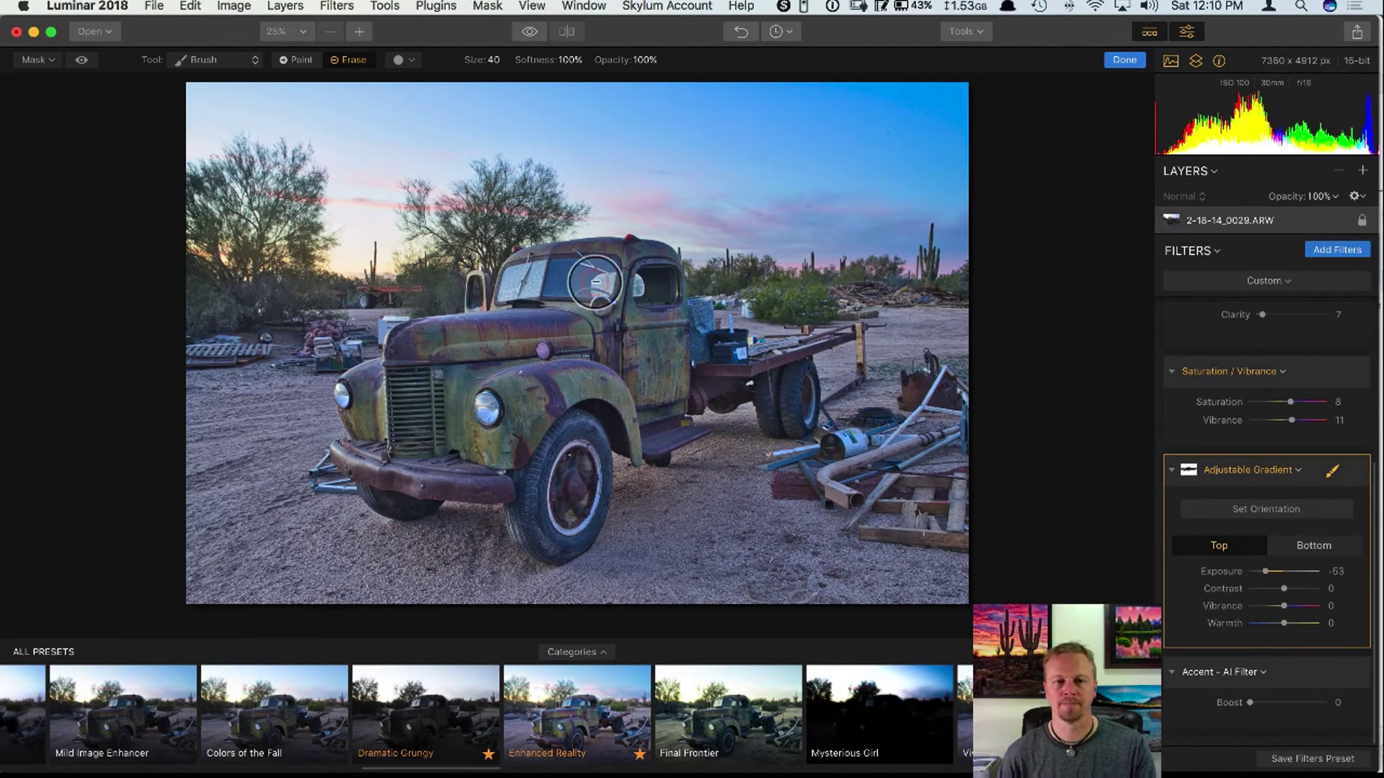
Finish erasing the gradient around the truck's cab and hood with brush sizes between 16 and 76, then compare the filter hidden and shown.
key("bracketleft")
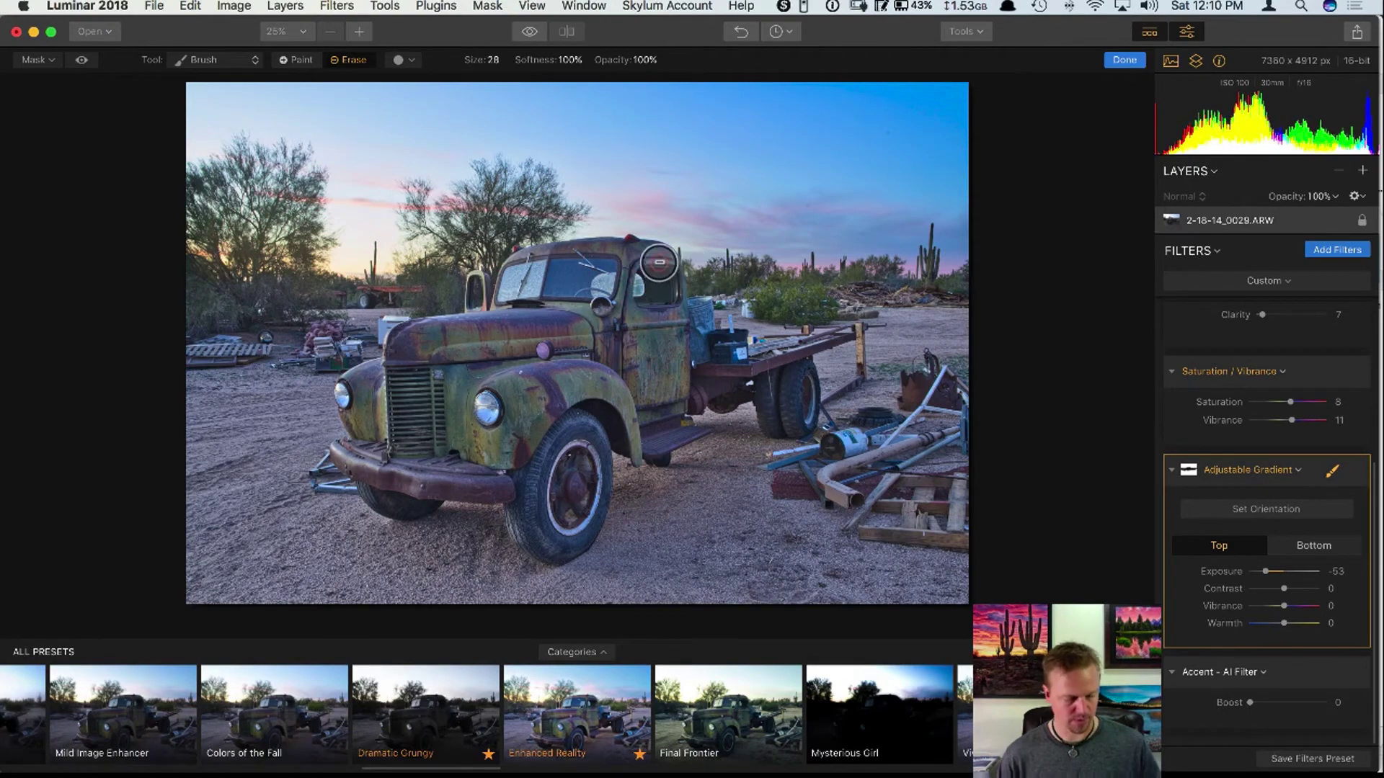
key("bracketleft")
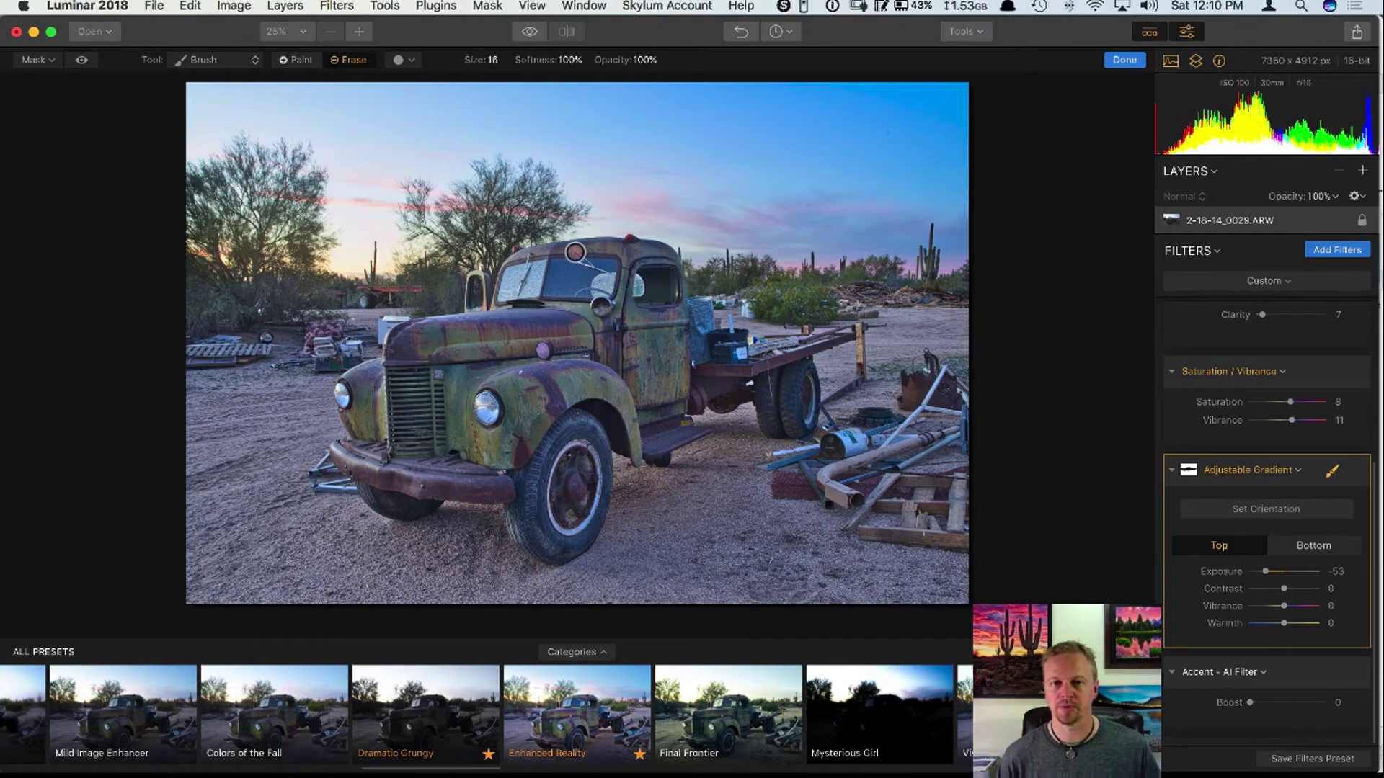
key("bracketright")
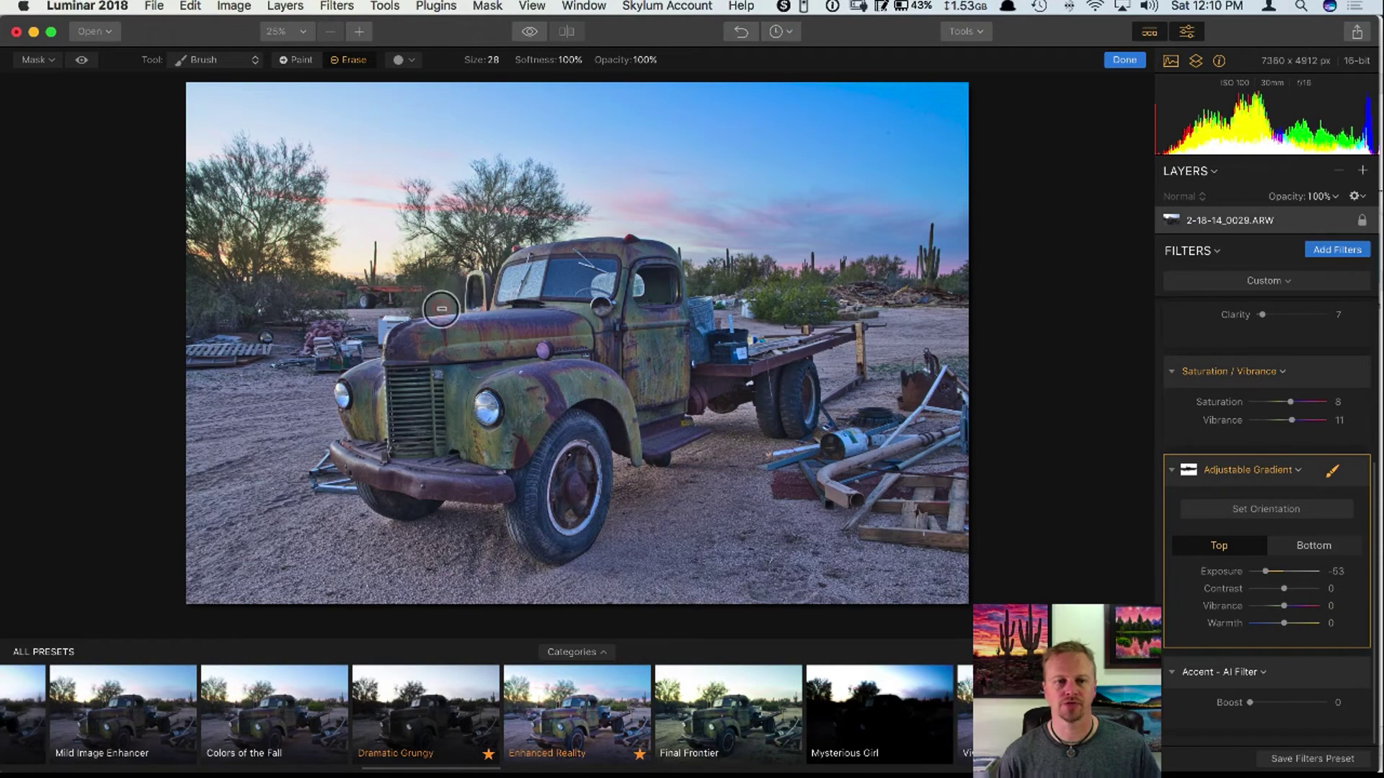
key("bracketright")
key("bracketright")
key("bracketright")
key("bracketright")
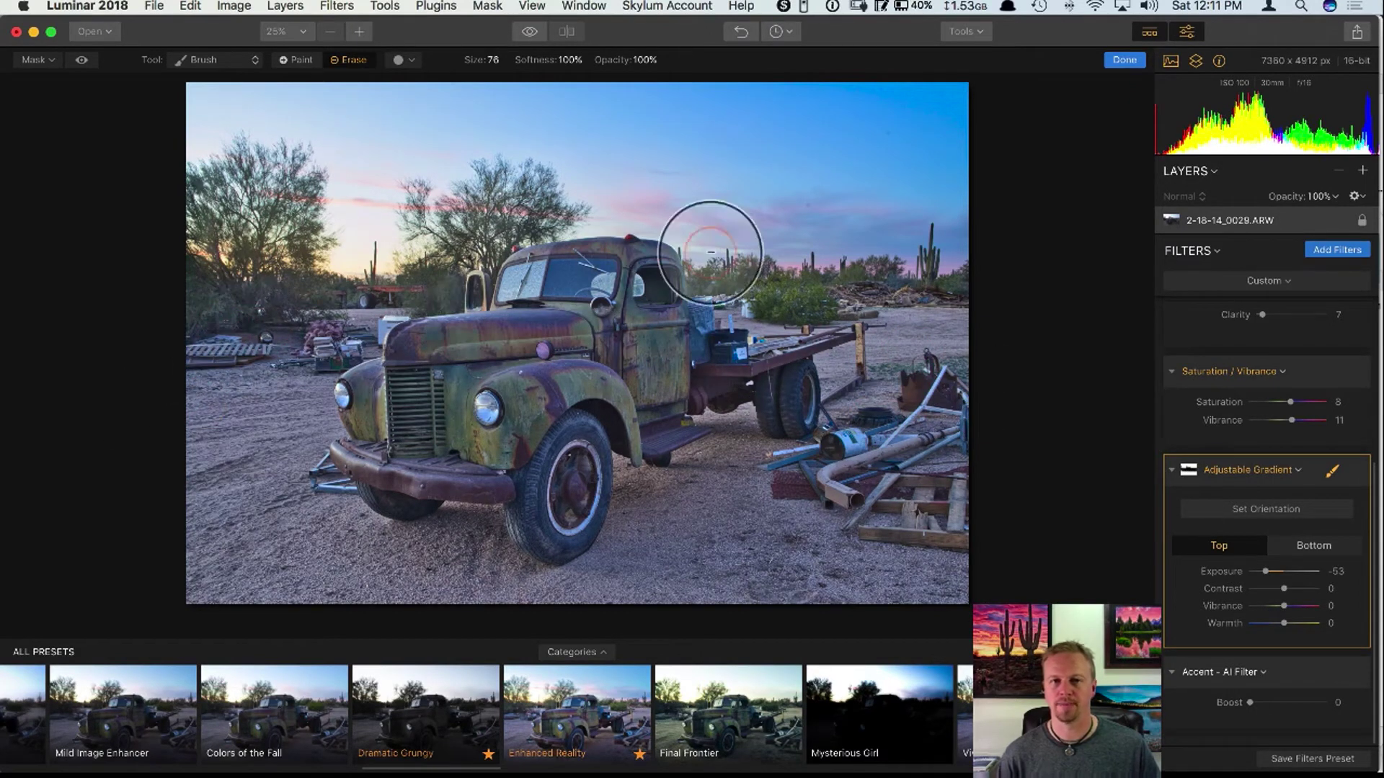
left_click(1125, 59)
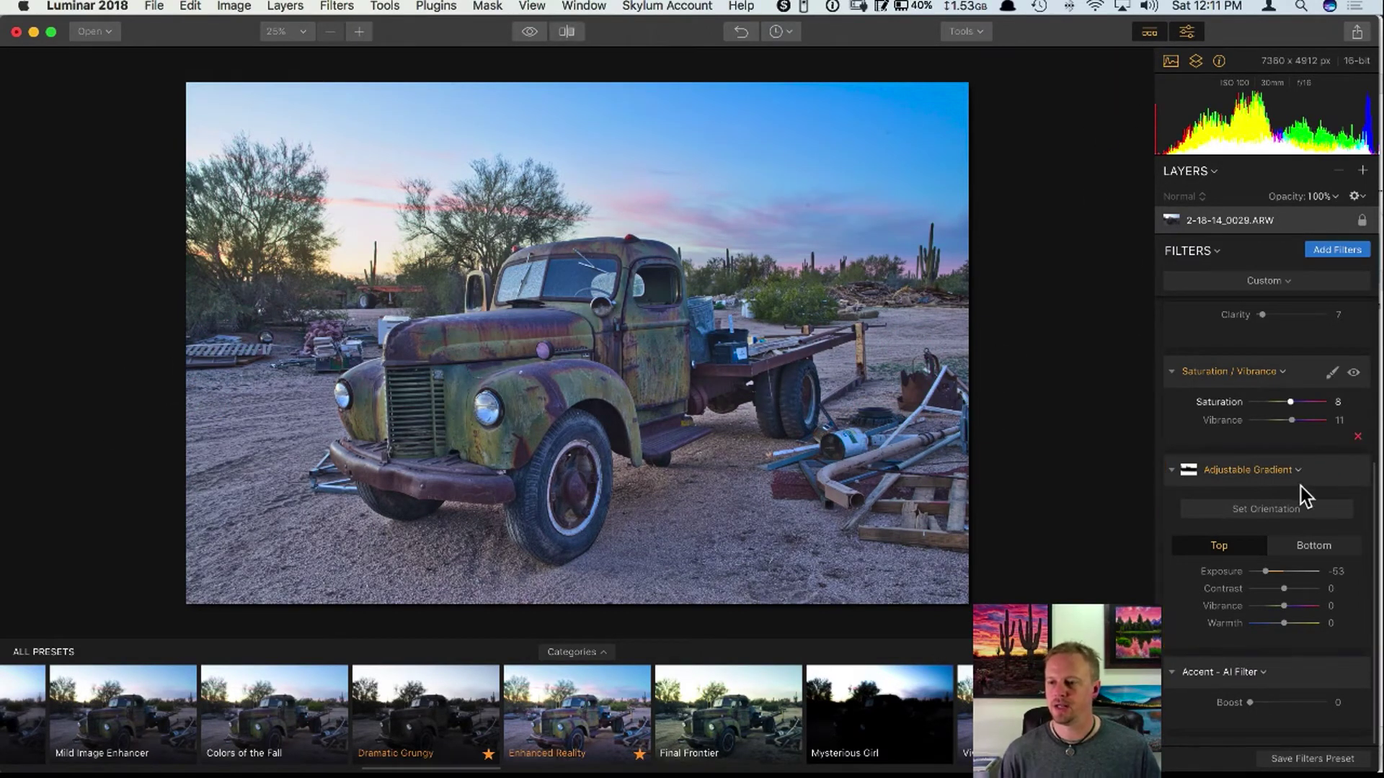
left_click(1354, 471)
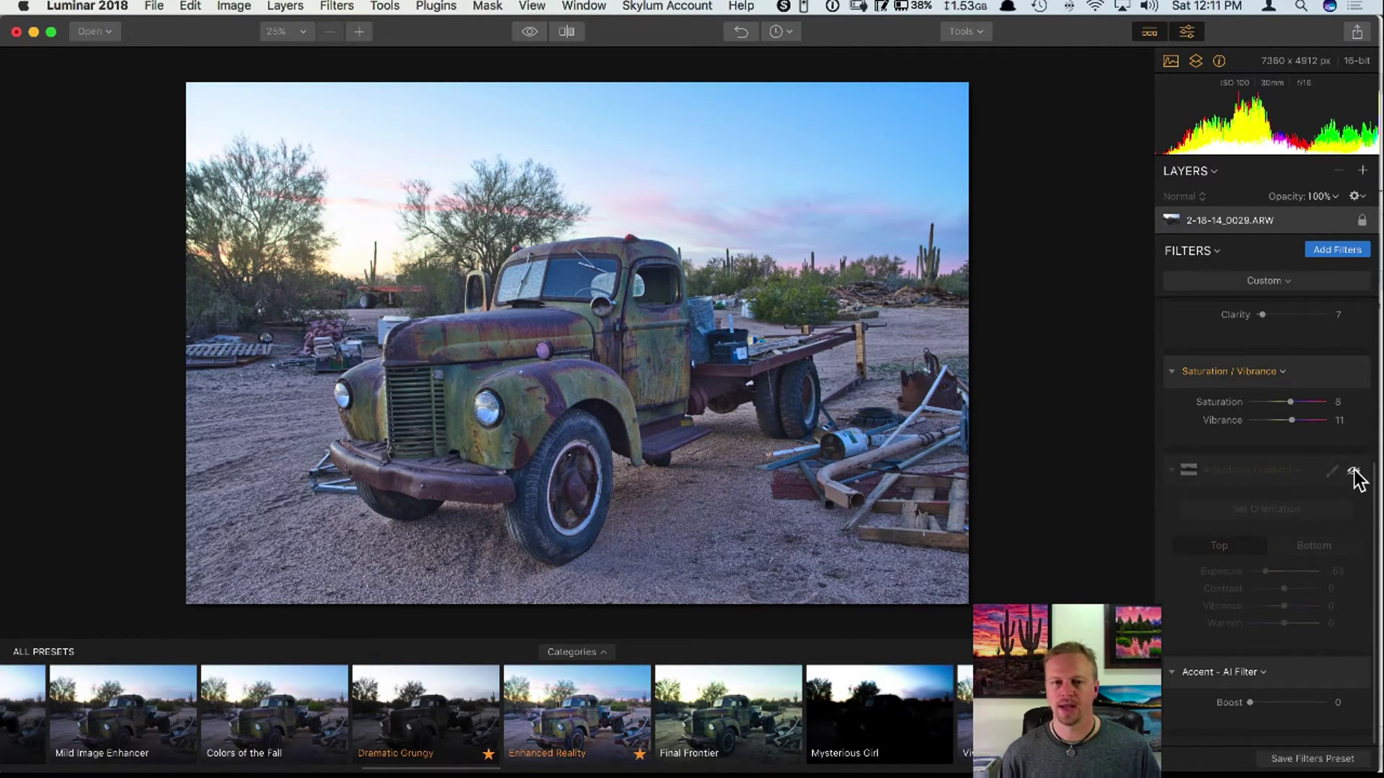
left_click(1354, 471)
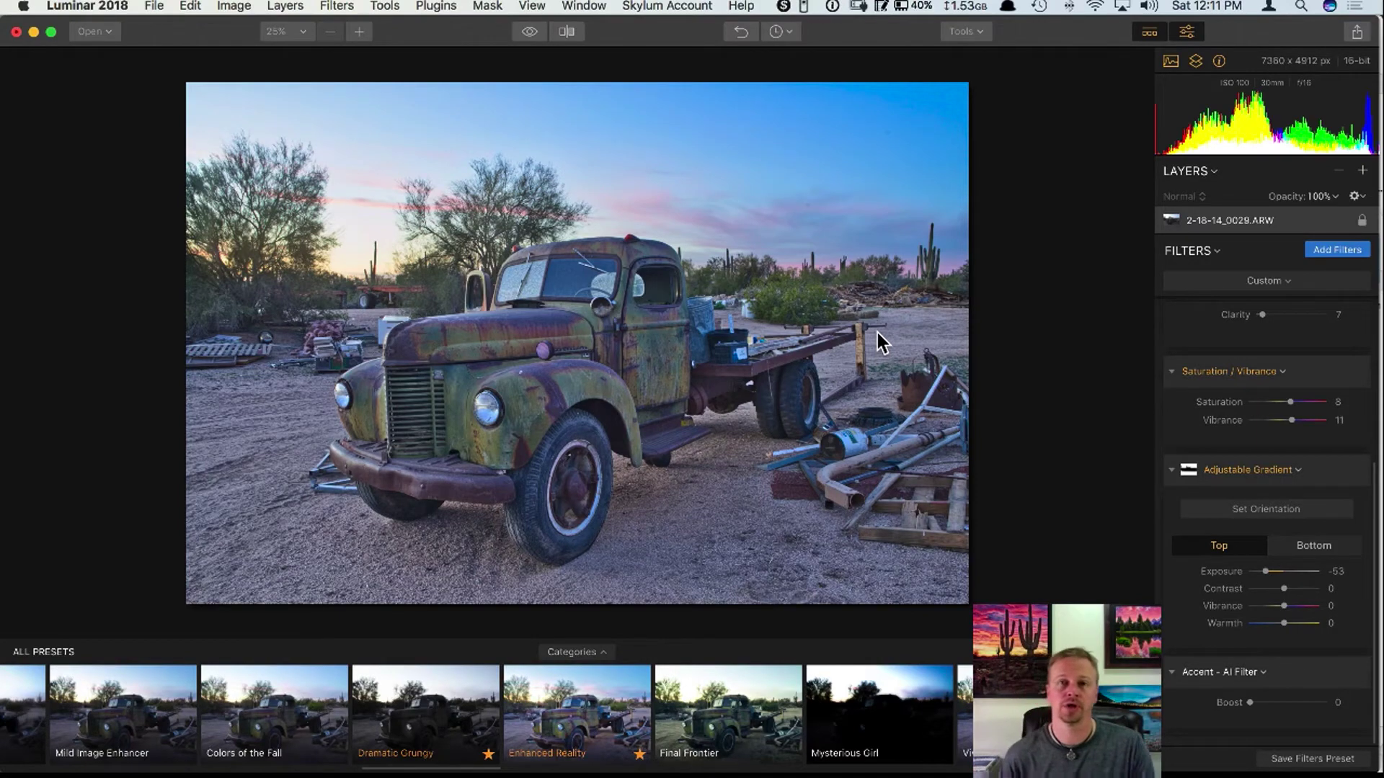
Add a Denoise filter and set its Luminosity to 30 while viewing the front fender at 100%.
left_click(605, 429)
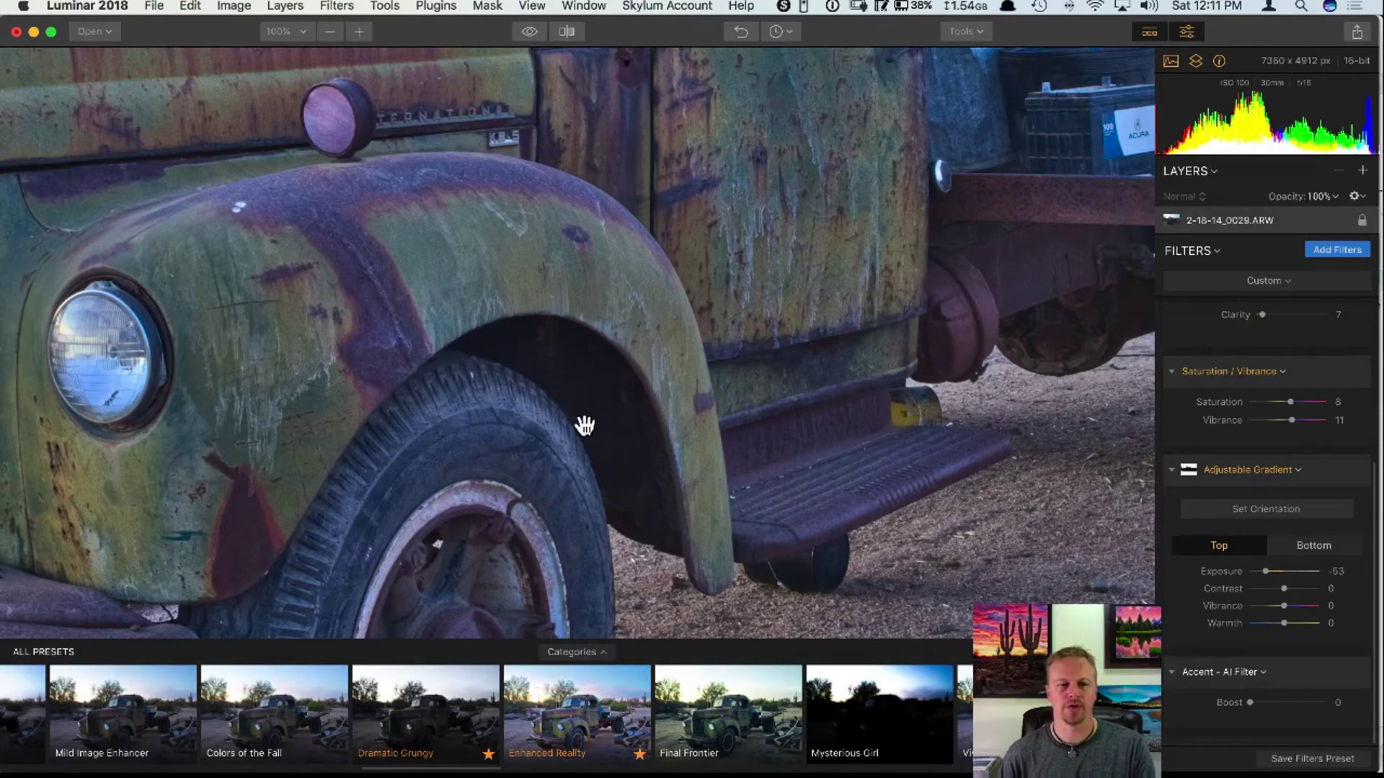
left_click(1324, 253)
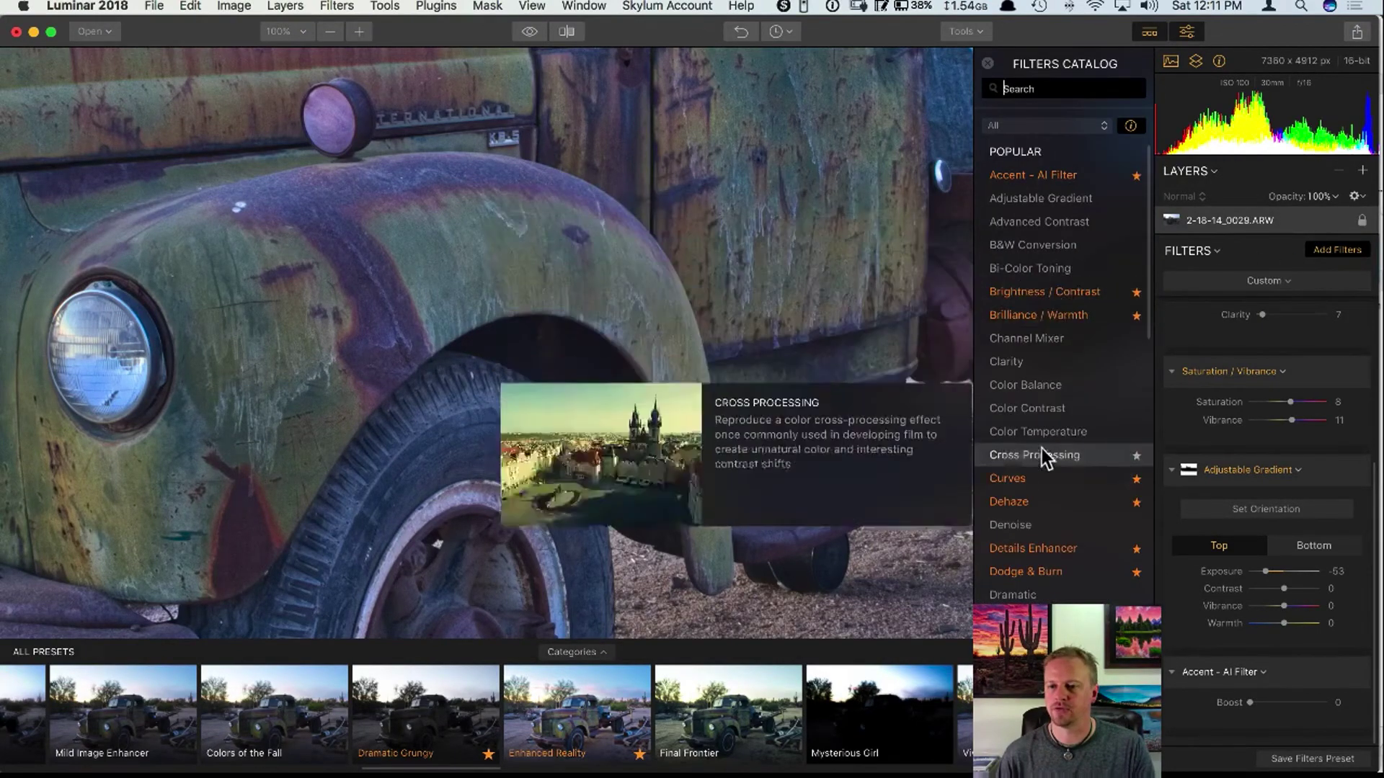
left_click(1035, 526)
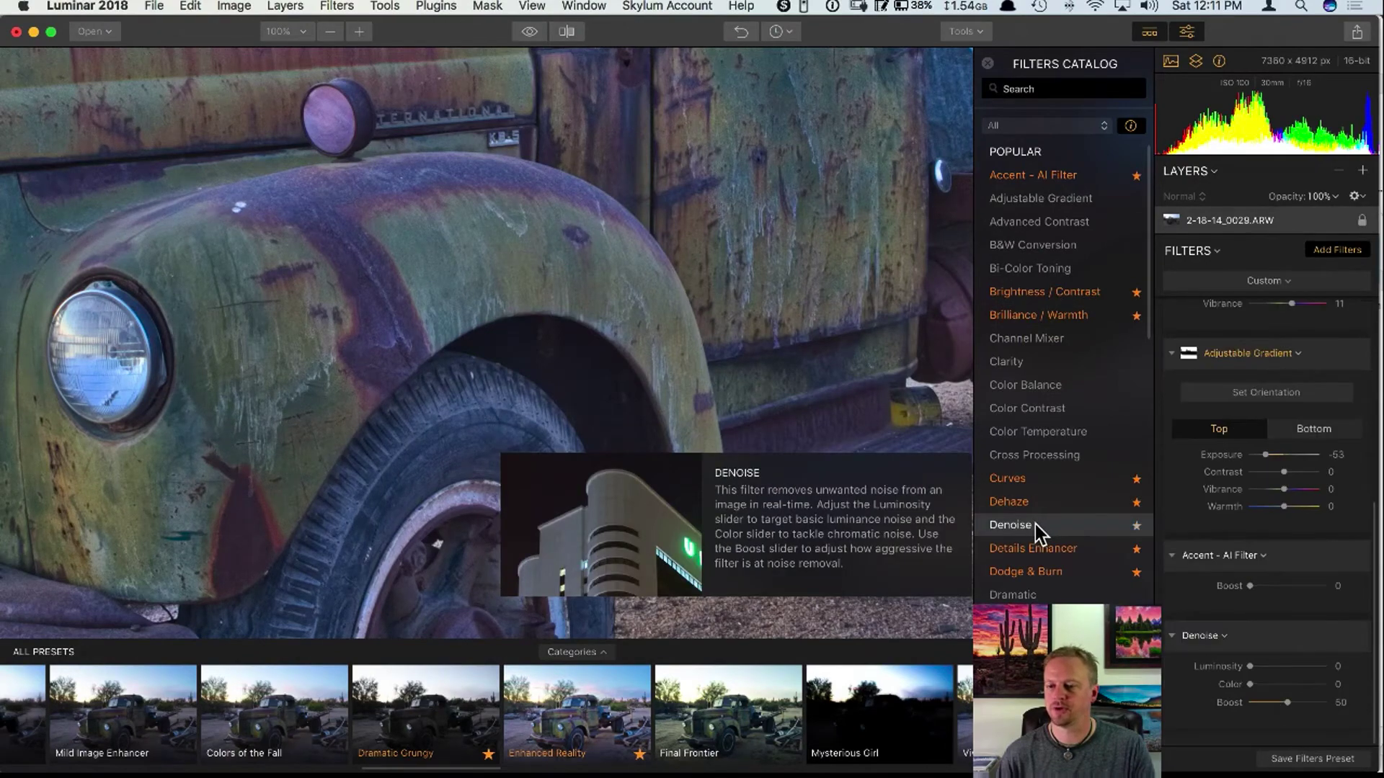
left_click(991, 65)
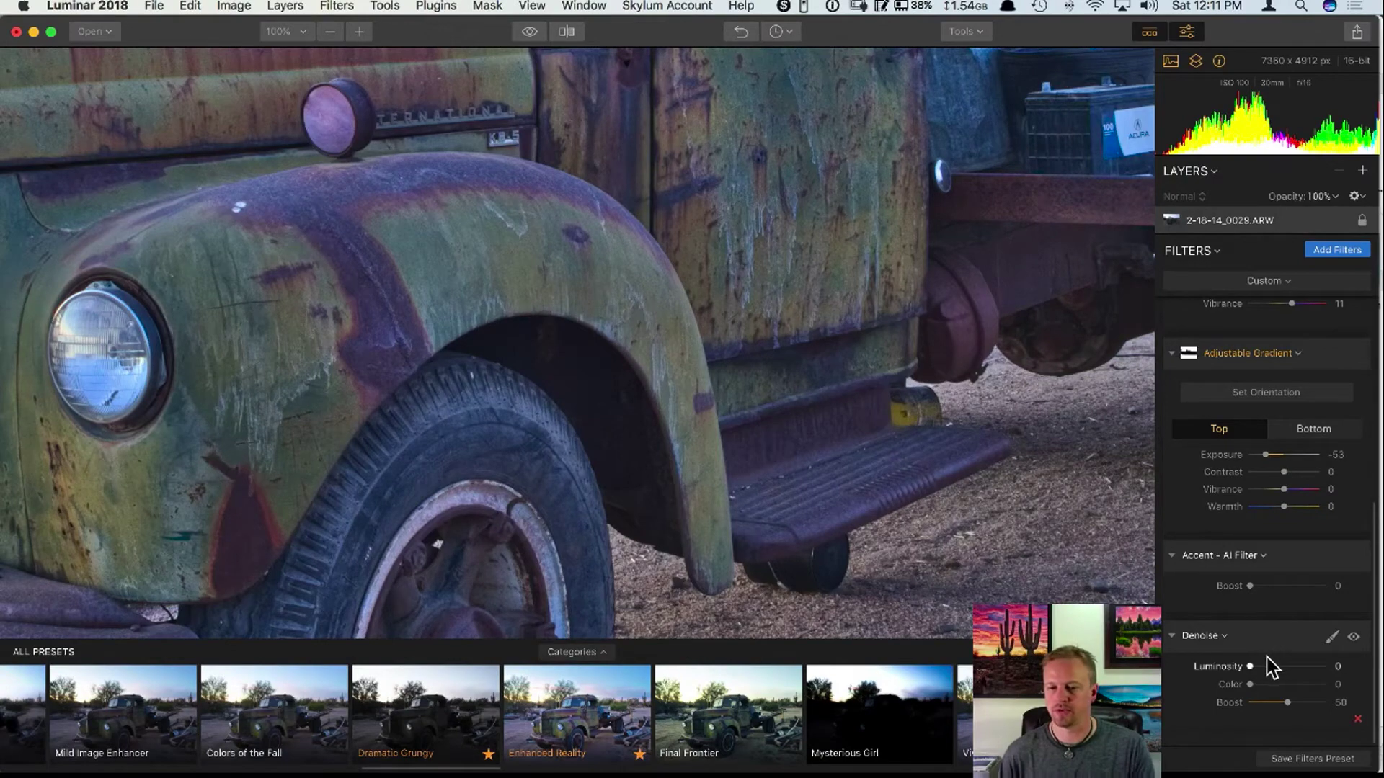
left_click_drag(1251, 669, 1275, 678)
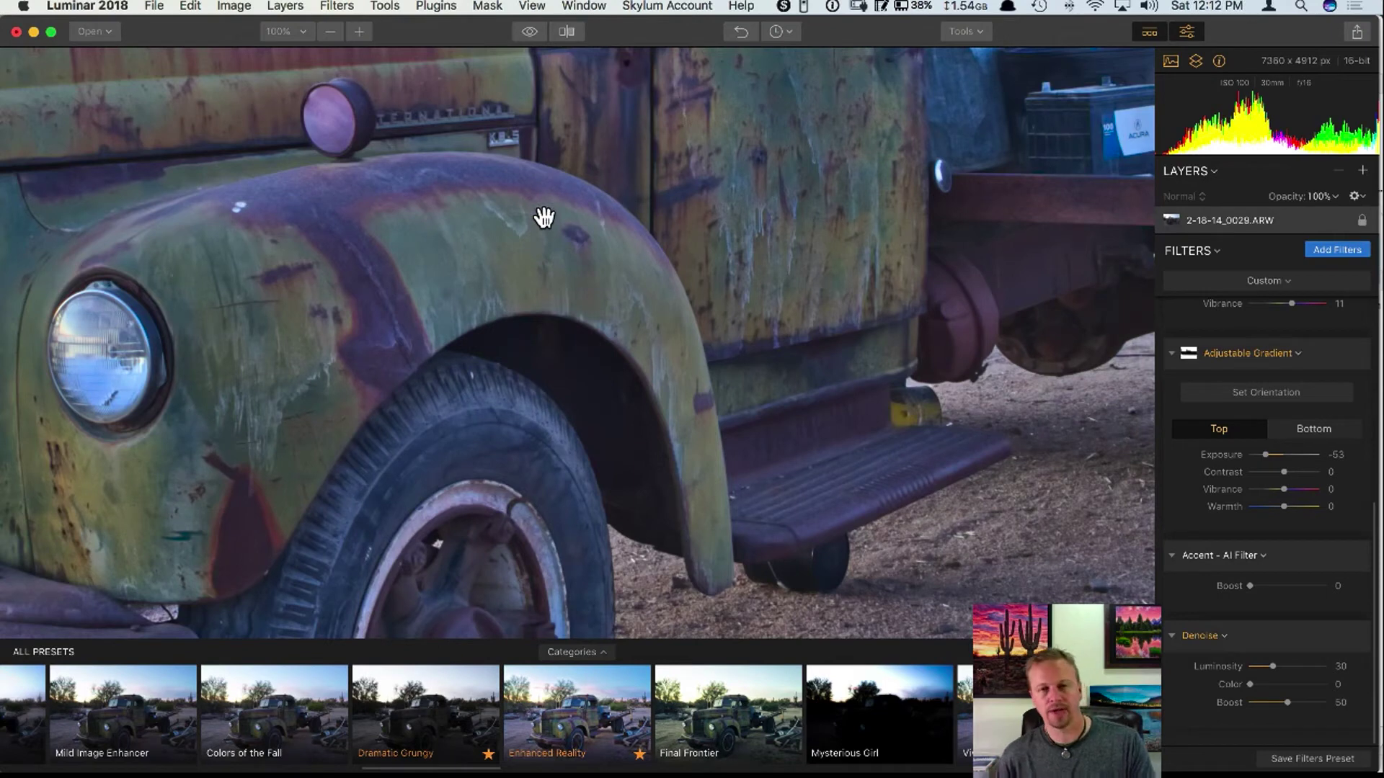
Apply a Luminosity mask to the Denoise filter, show the mask overlay, and invert the mask to target the dark areas.
mouse_move(1317, 654)
left_click(1330, 638)
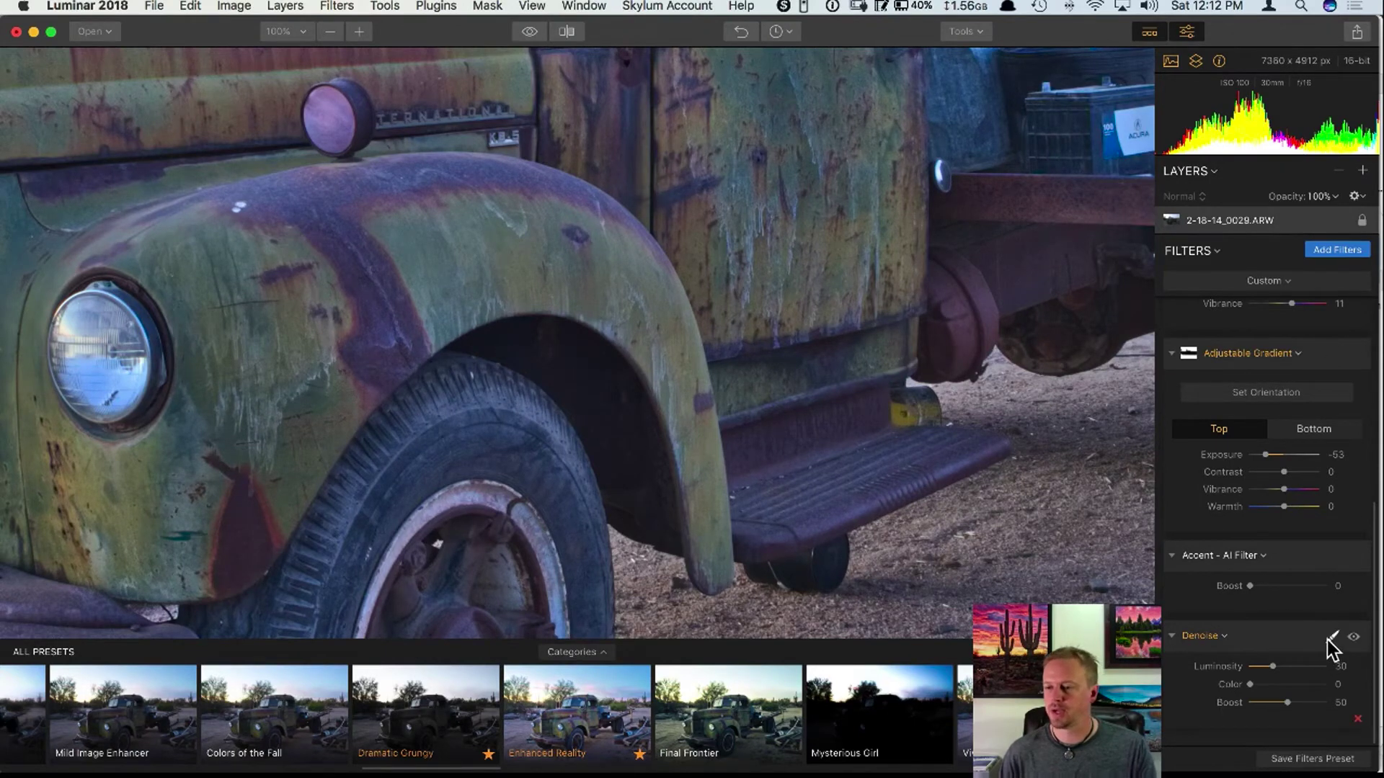
left_click(1330, 638)
left_click(1303, 658)
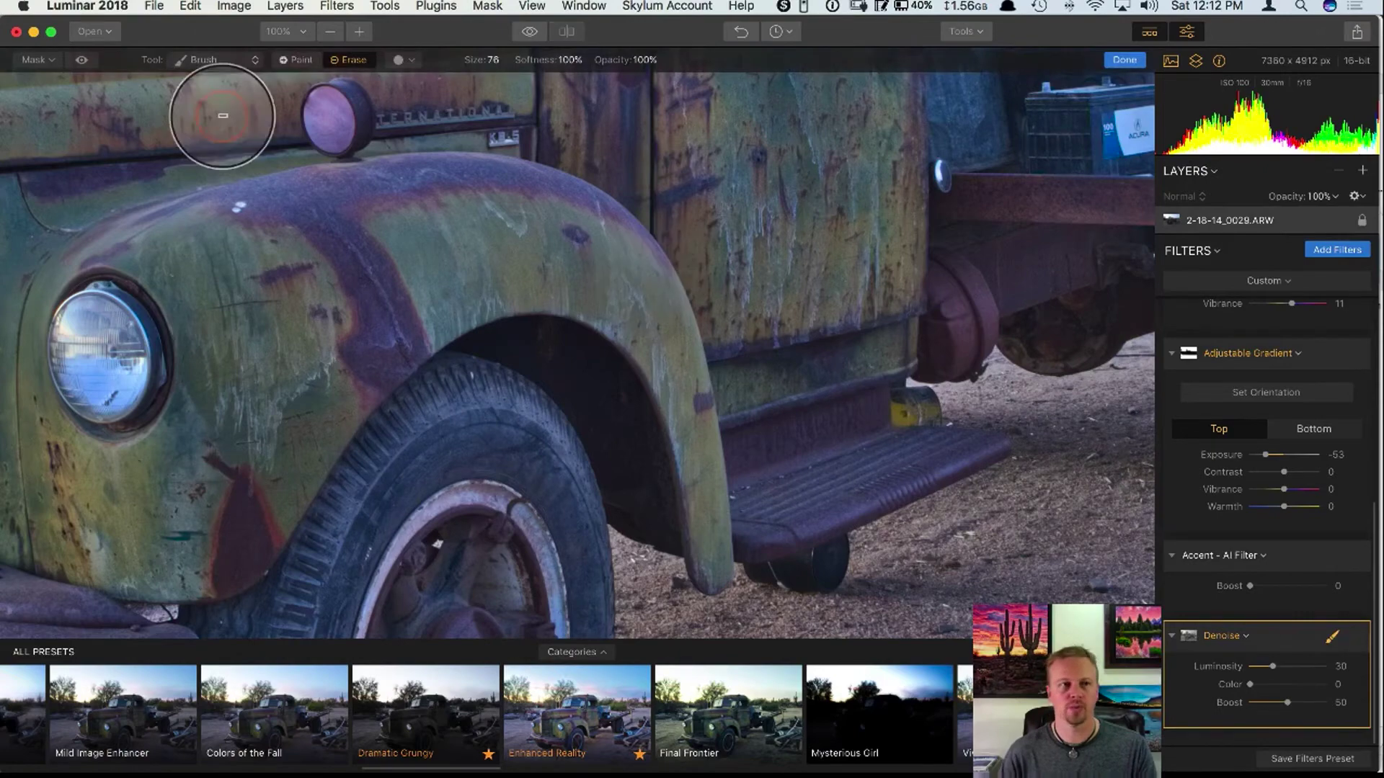
left_click(81, 61)
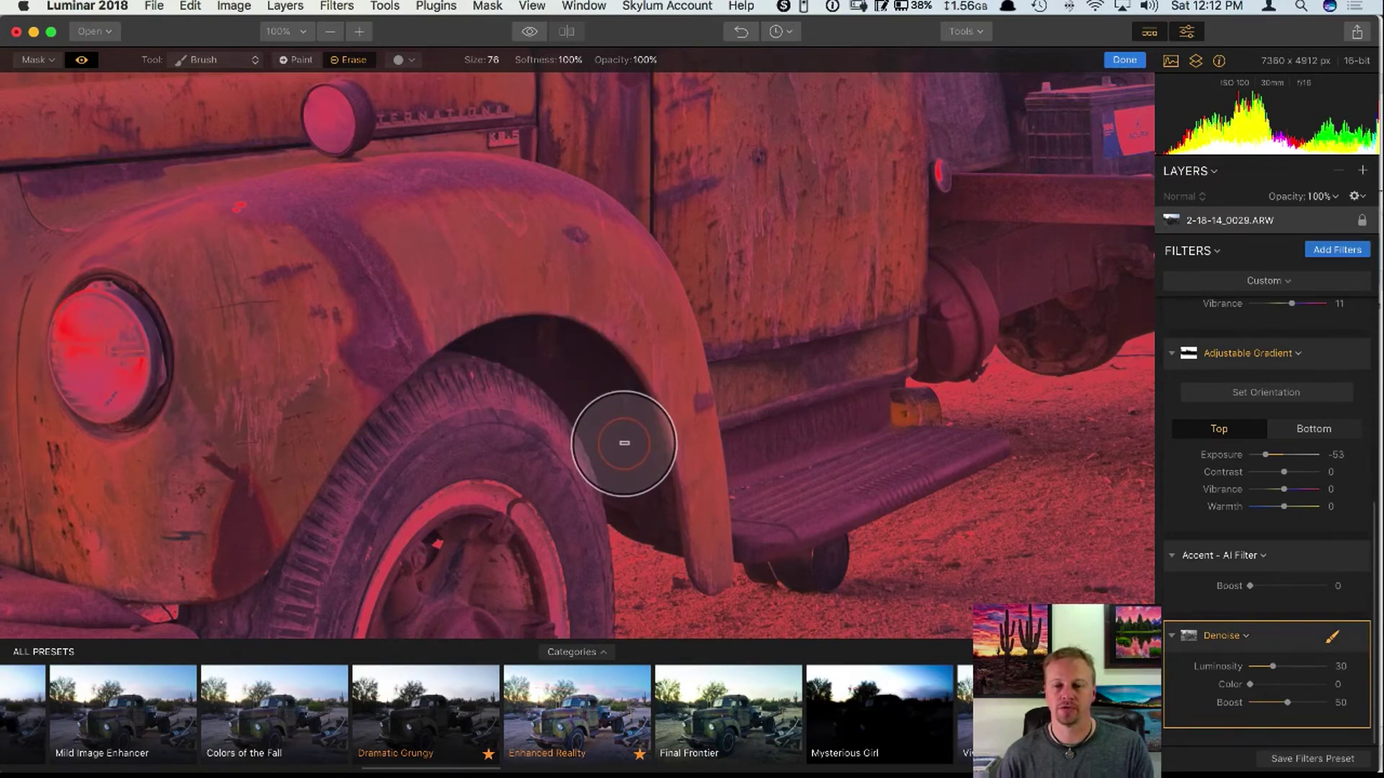
left_click(47, 62)
left_click(55, 123)
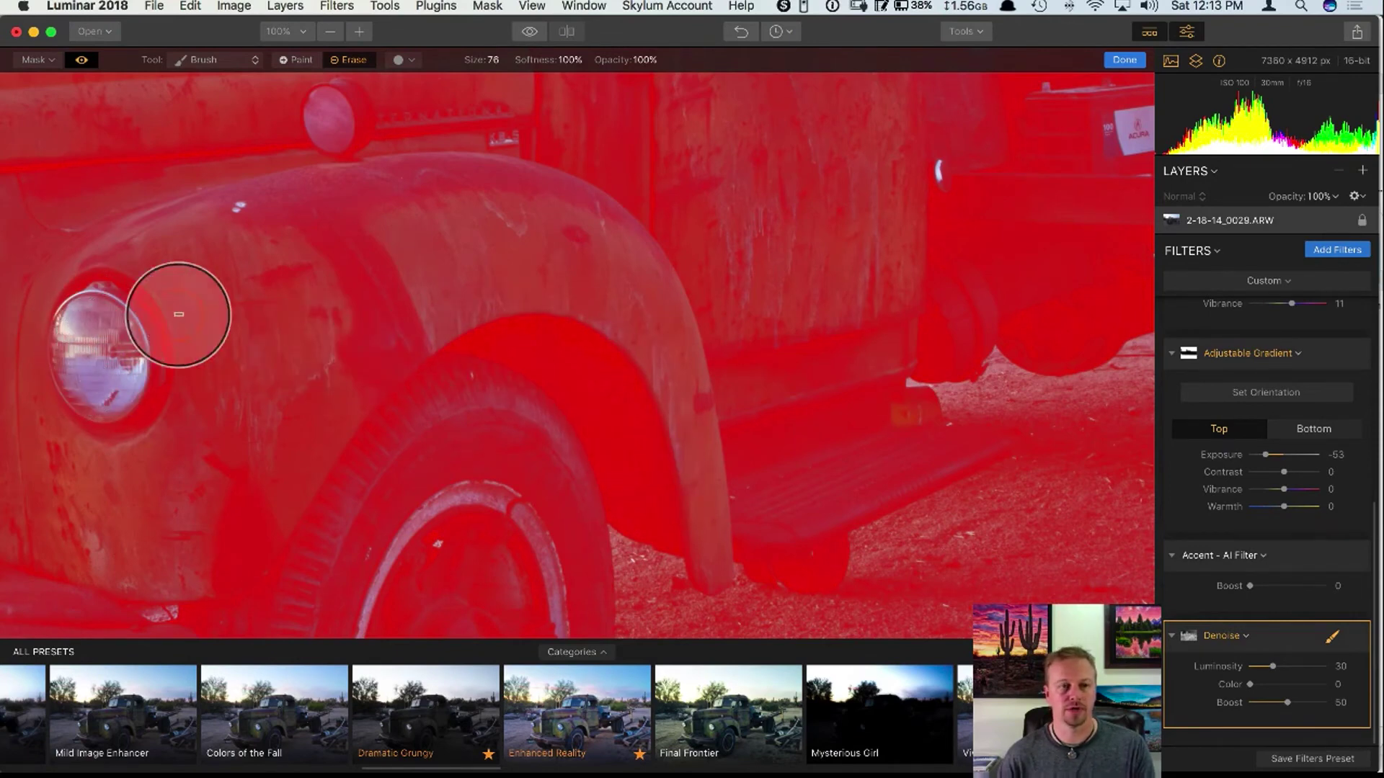
left_click(1123, 62)
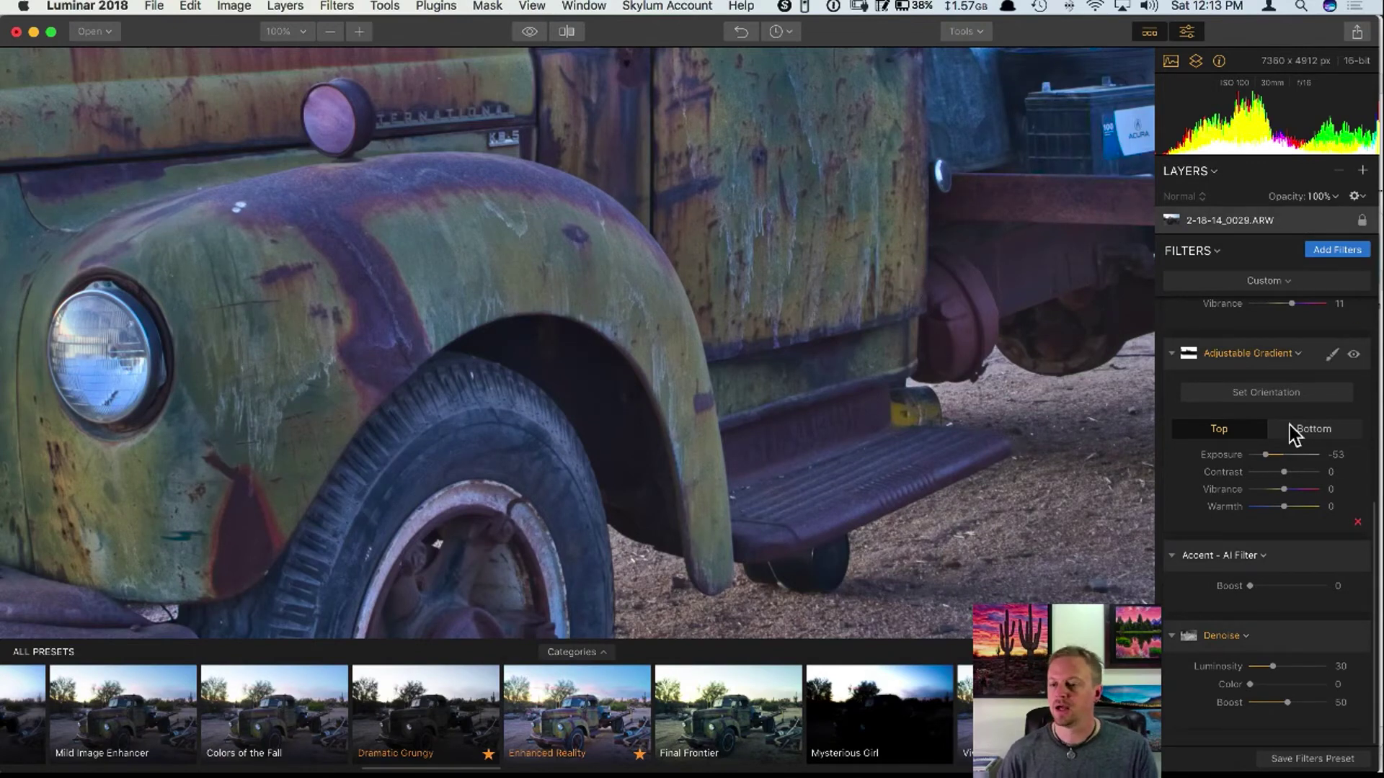
Reset the Denoise filter and delete it from the filter stack.
left_click(1242, 637)
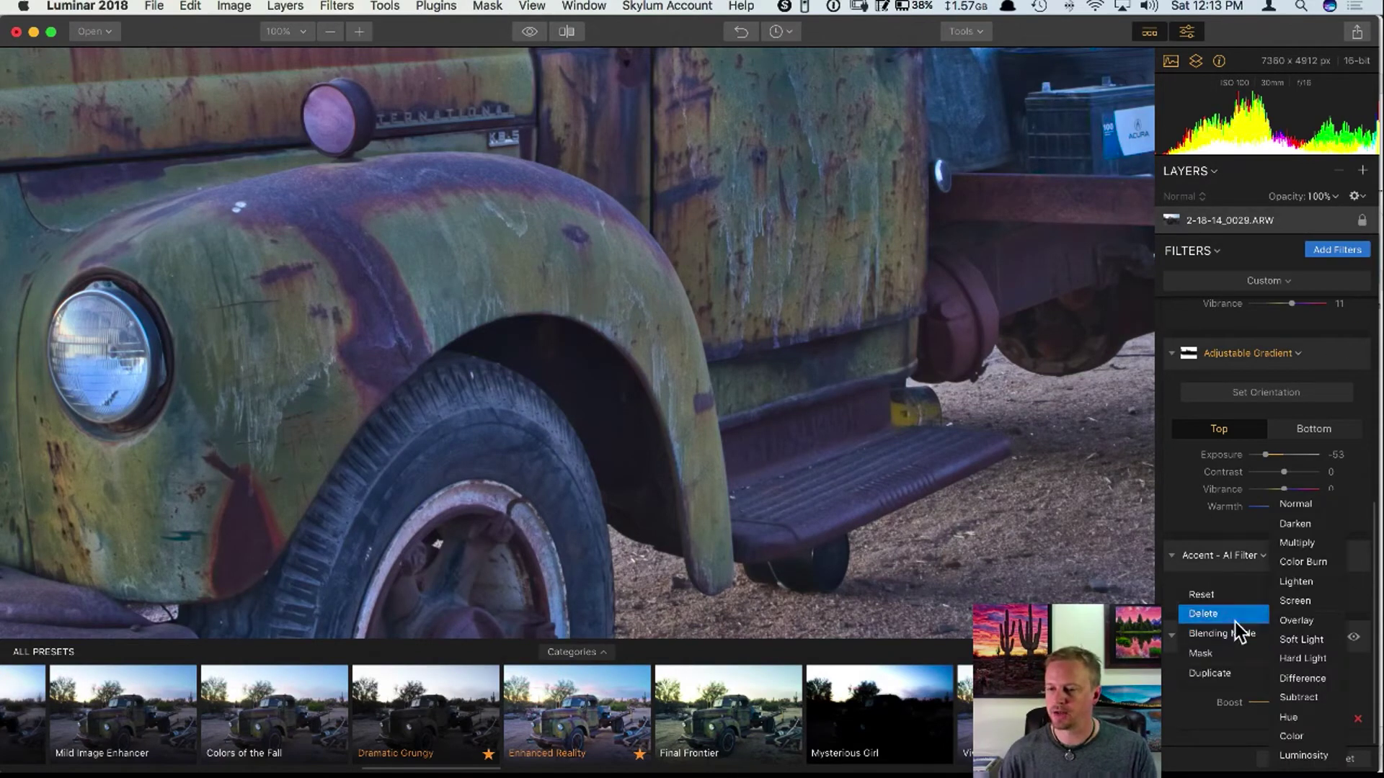
left_click(1217, 595)
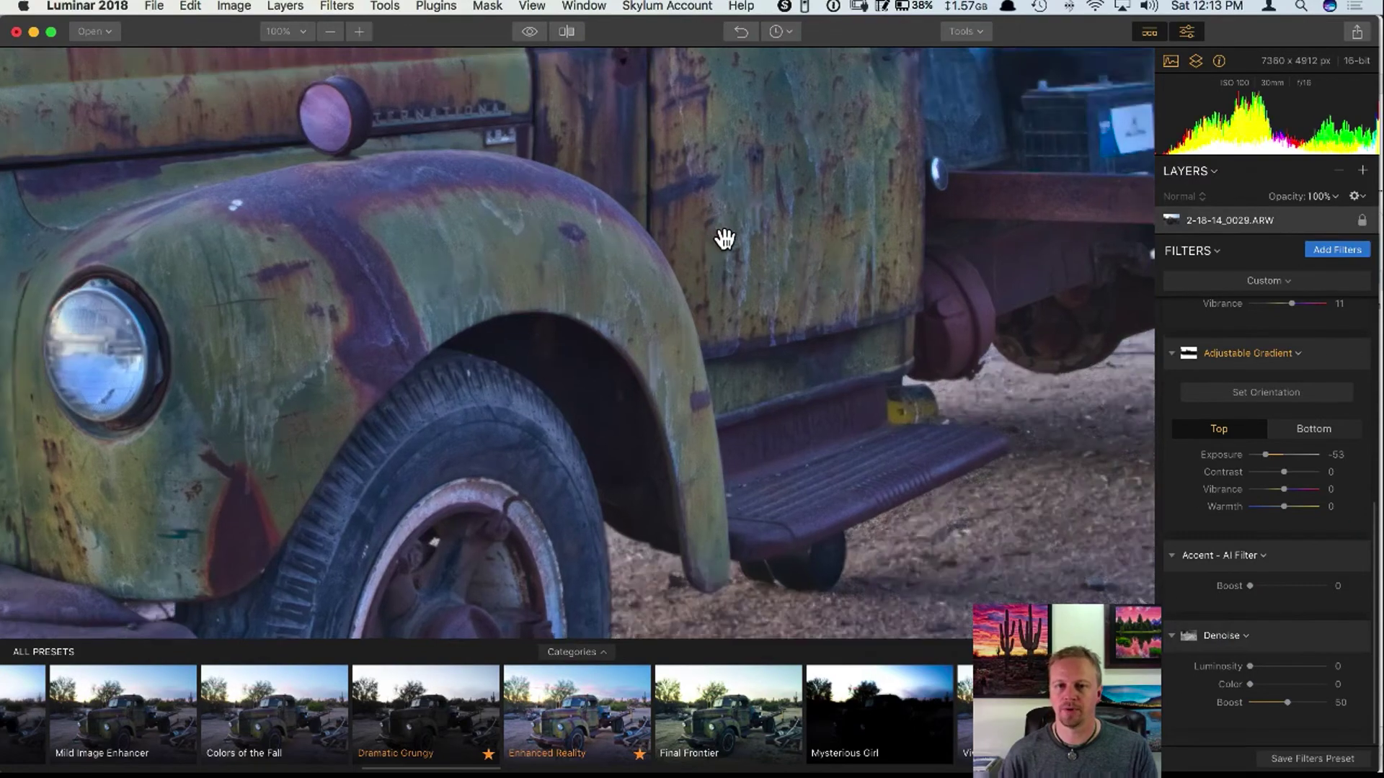
left_click(724, 242)
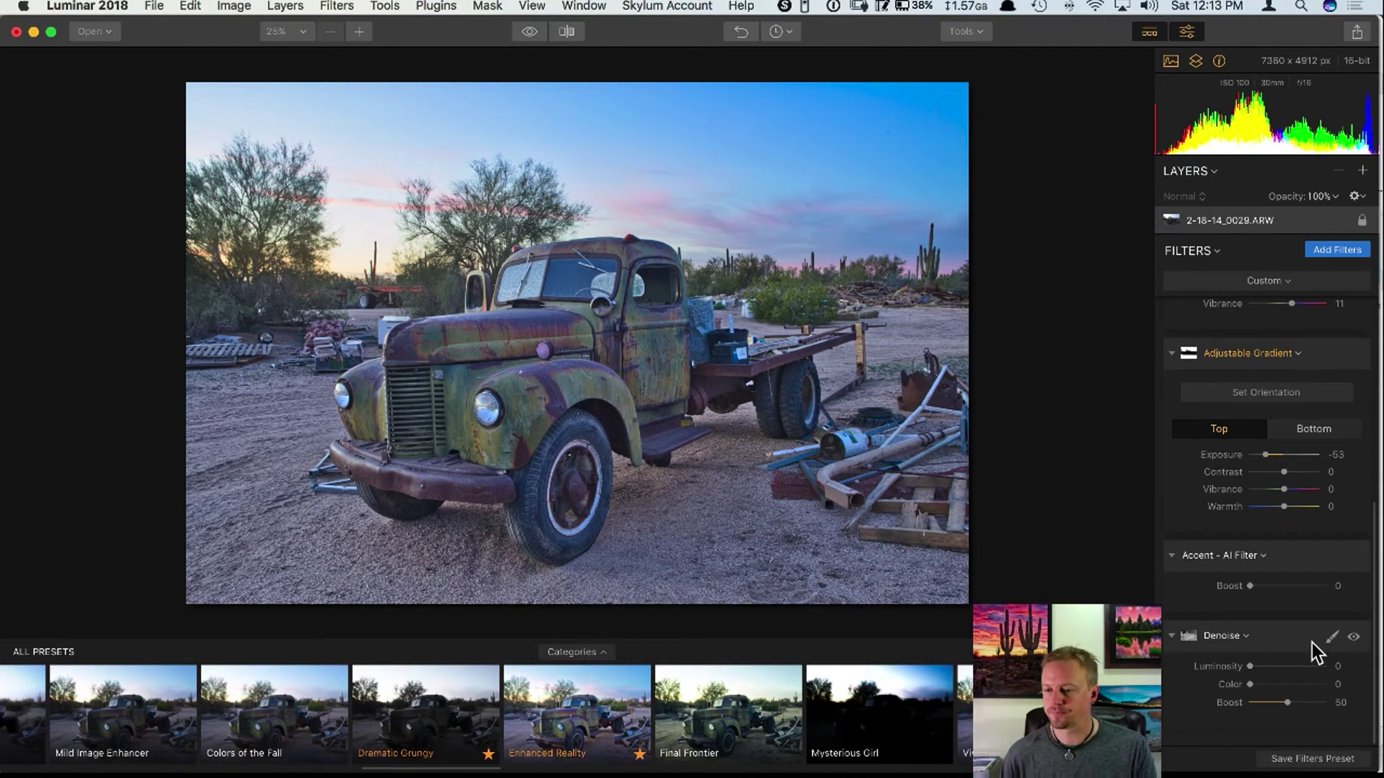
left_click(1357, 720)
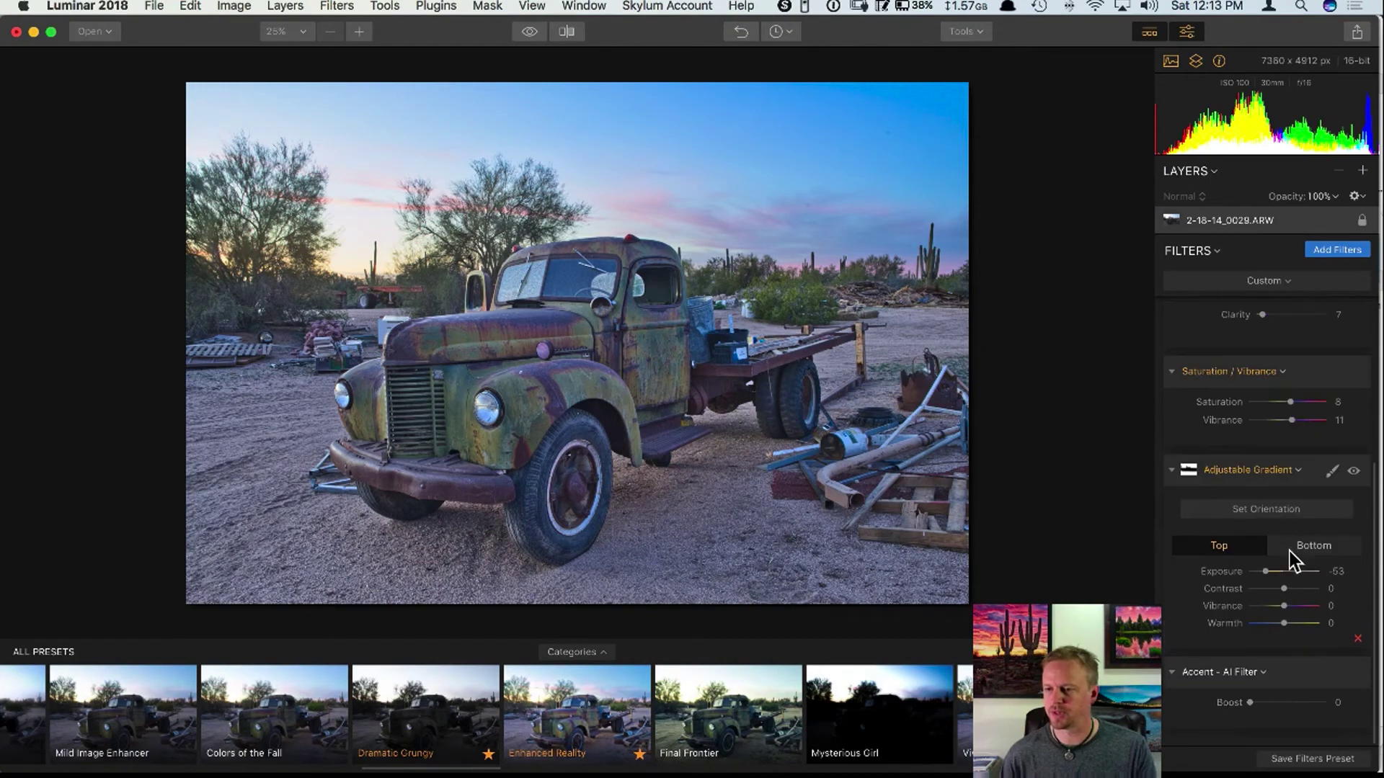
Add a fresh Denoise filter and set its Luminosity to 46.
left_click(1334, 252)
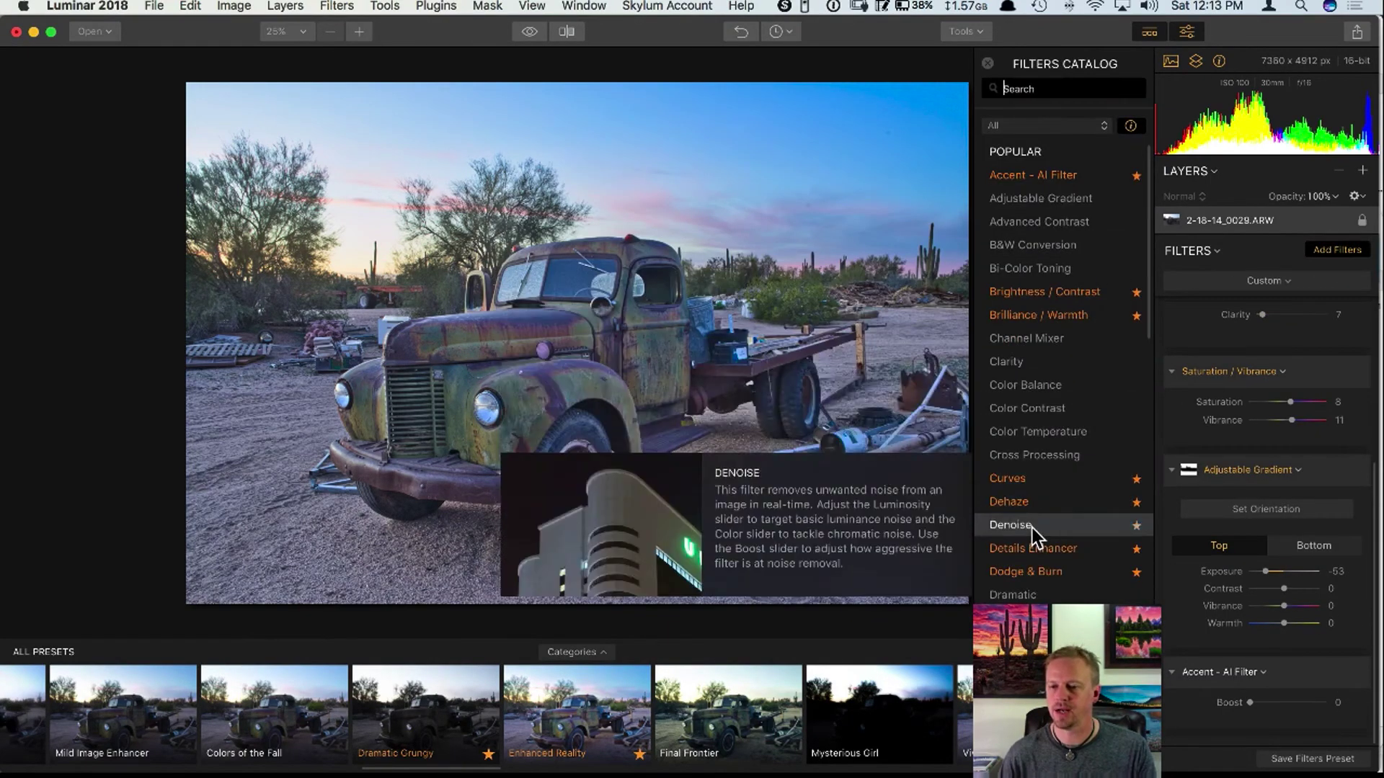
left_click(1032, 531)
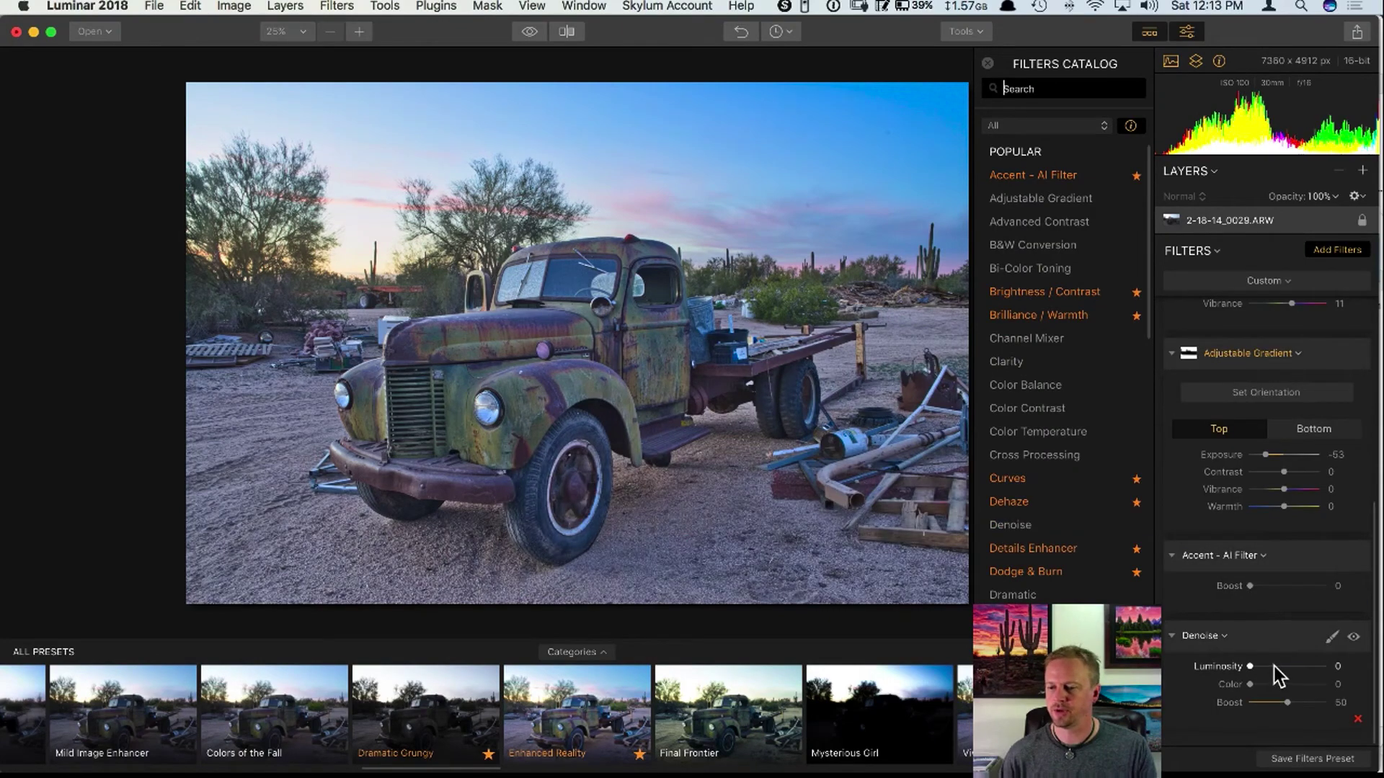
left_click_drag(1275, 667, 1284, 667)
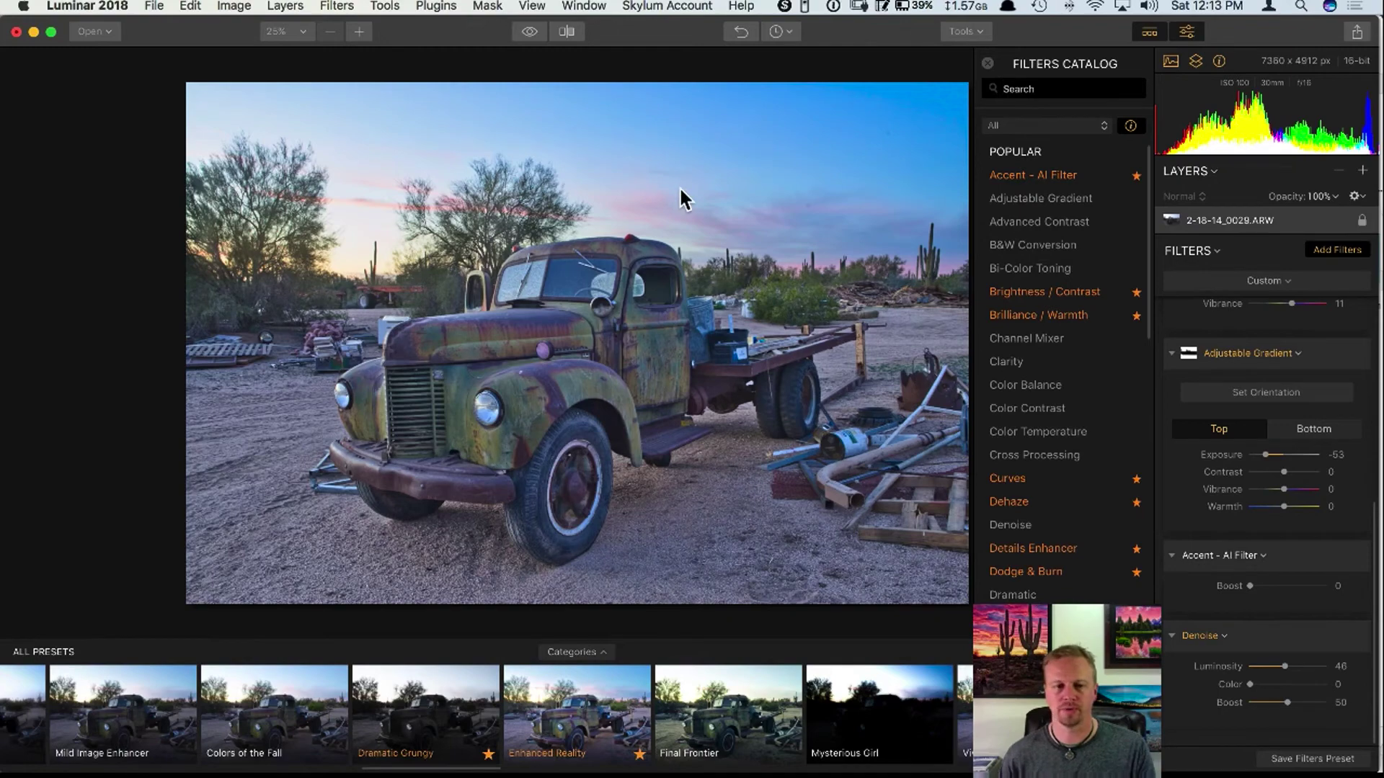
left_click(988, 64)
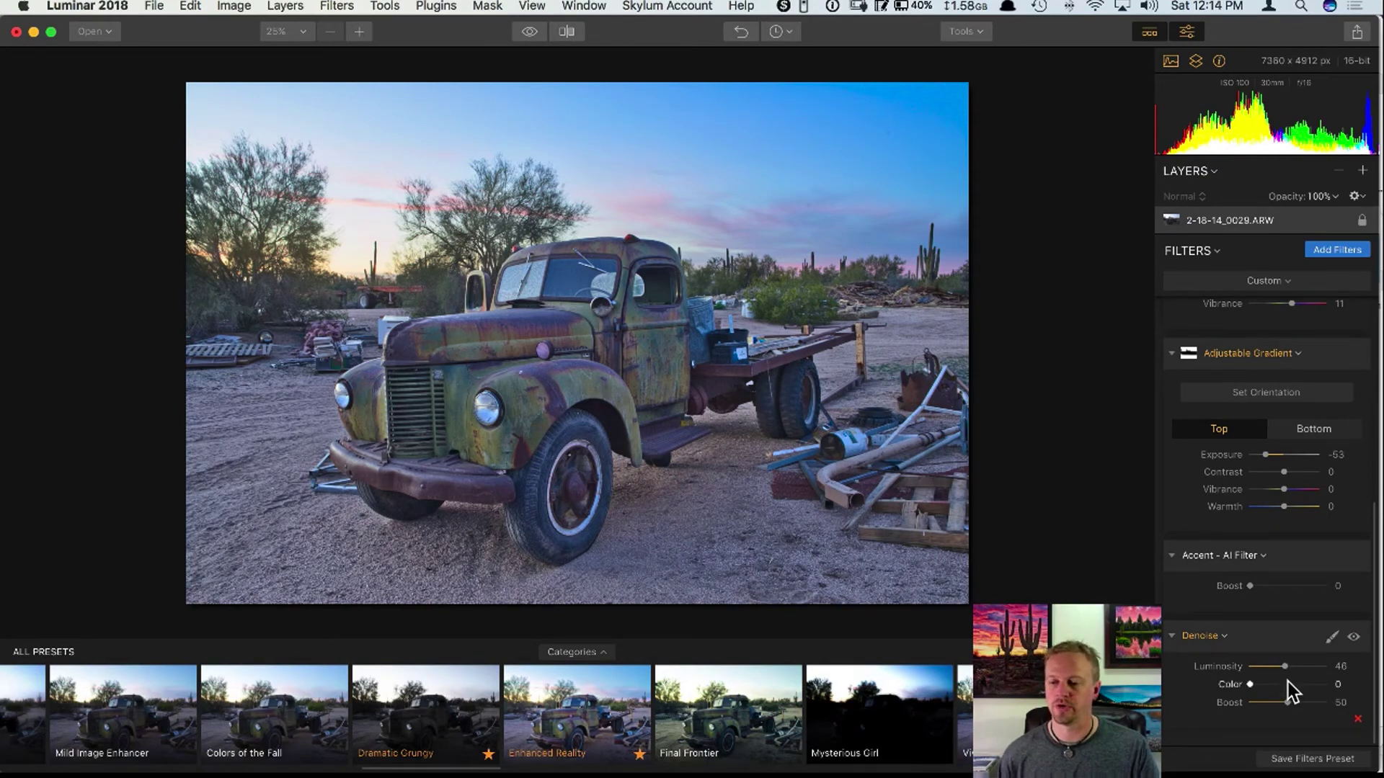
Restrict the Denoise filter to the sky by painting a brush mask of size 76 above the trees and truck.
left_click(1331, 640)
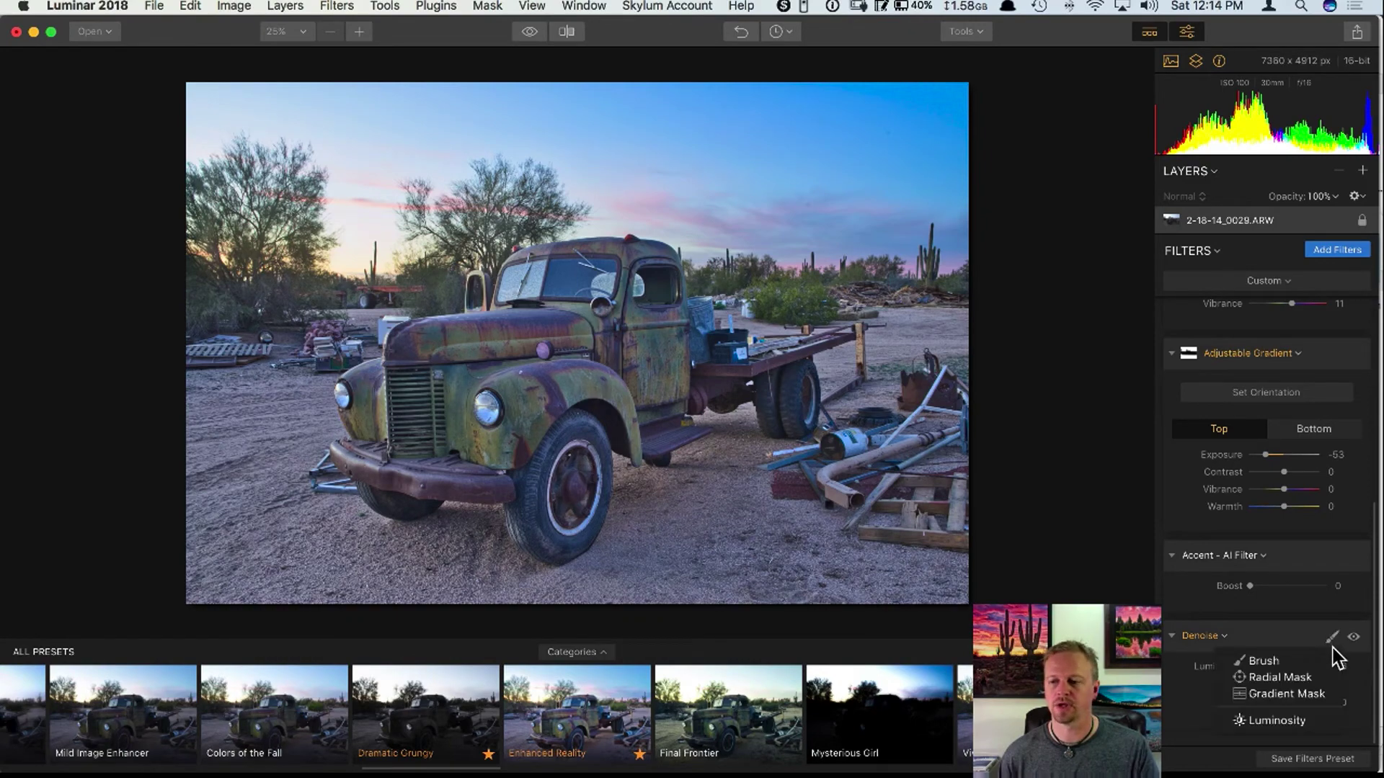
left_click(1280, 661)
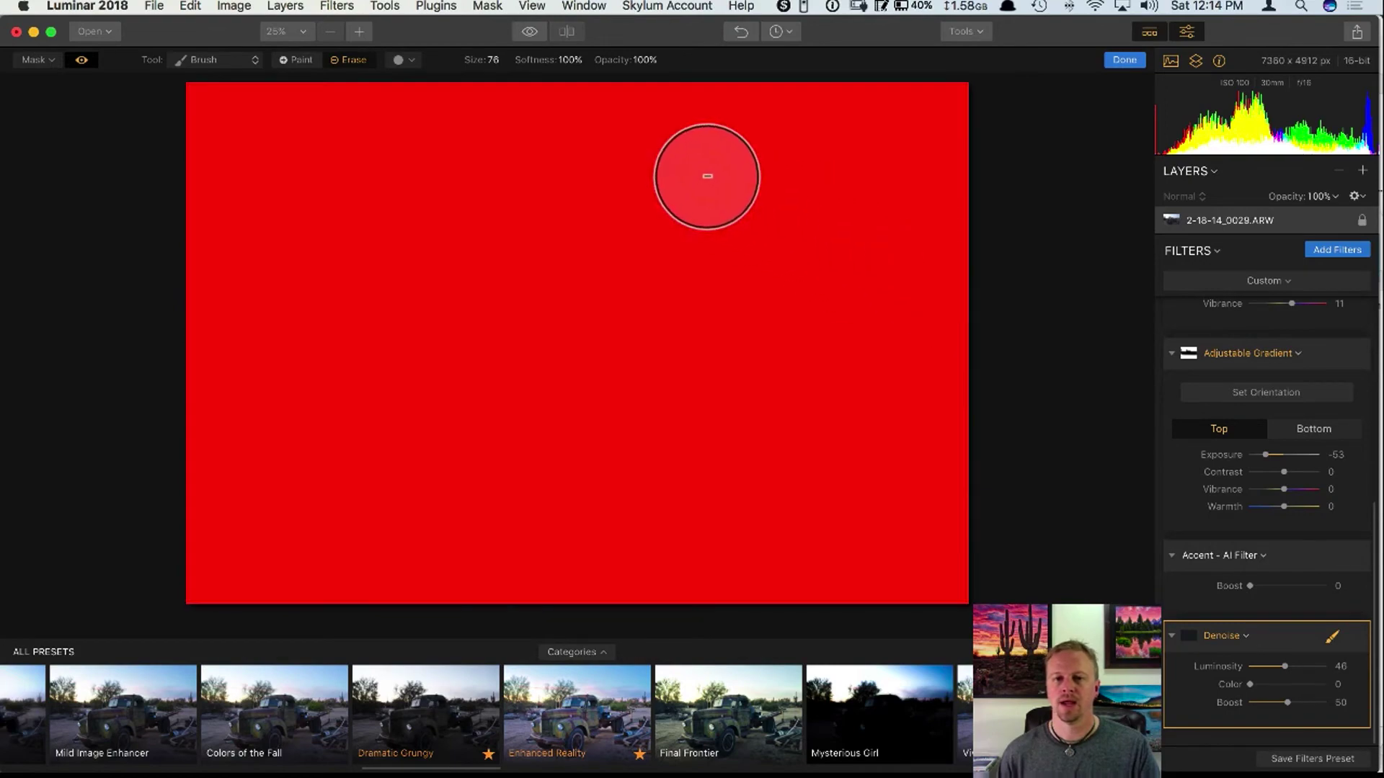
left_click(284, 60)
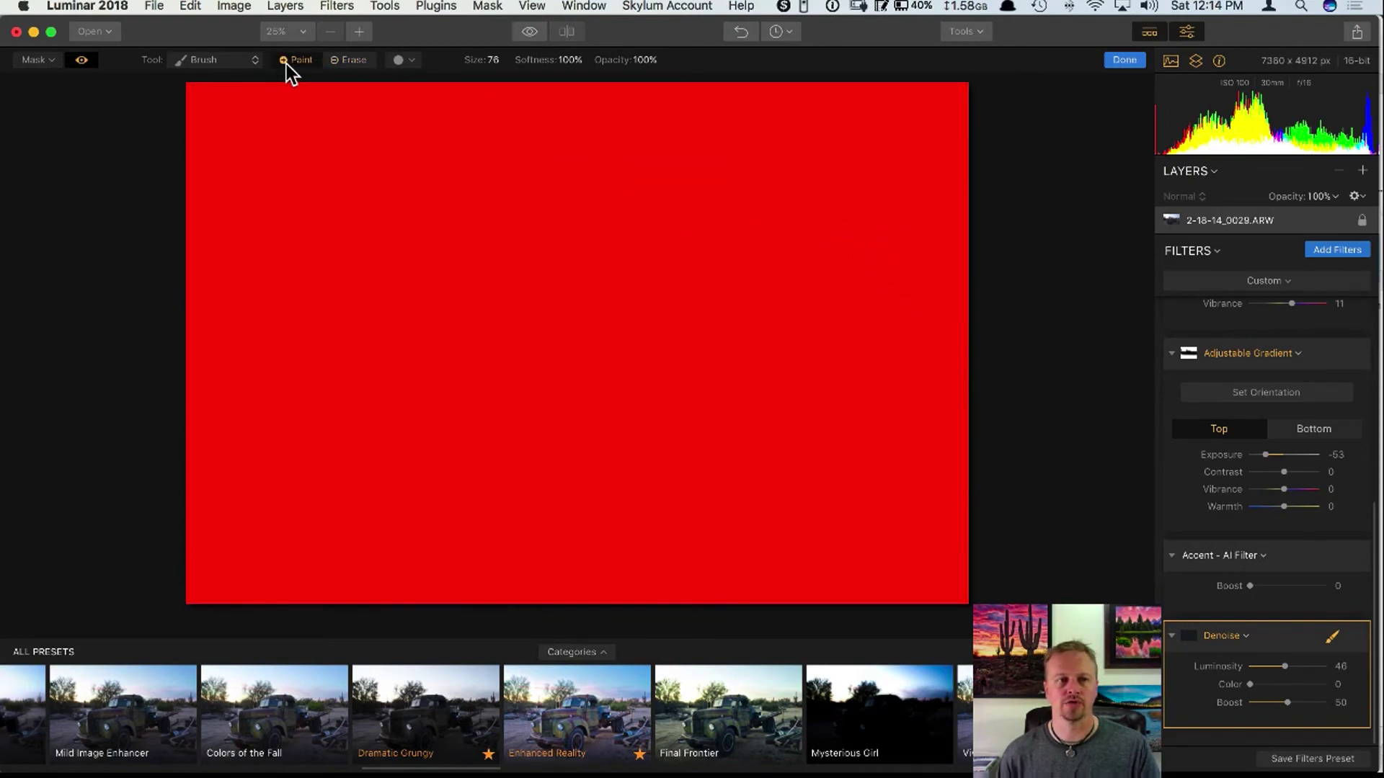
mouse_move(287, 132)
left_mouse_down()
mouse_move(349, 113)
mouse_move(169, 109)
mouse_move(889, 137)
mouse_move(893, 116)
mouse_move(476, 88)
mouse_move(525, 103)
mouse_move(993, 115)
mouse_move(701, 99)
mouse_move(965, 139)
mouse_move(844, 170)
mouse_move(766, 217)
mouse_move(931, 236)
mouse_move(963, 228)
mouse_move(606, 150)
mouse_move(380, 145)
mouse_move(257, 161)
mouse_move(345, 139)
mouse_move(316, 242)
mouse_move(327, 257)
mouse_move(434, 181)
mouse_move(636, 164)
mouse_move(565, 210)
mouse_move(586, 190)
mouse_move(716, 197)
mouse_move(705, 235)
mouse_move(854, 240)
mouse_move(889, 236)
mouse_move(953, 193)
left_mouse_up()
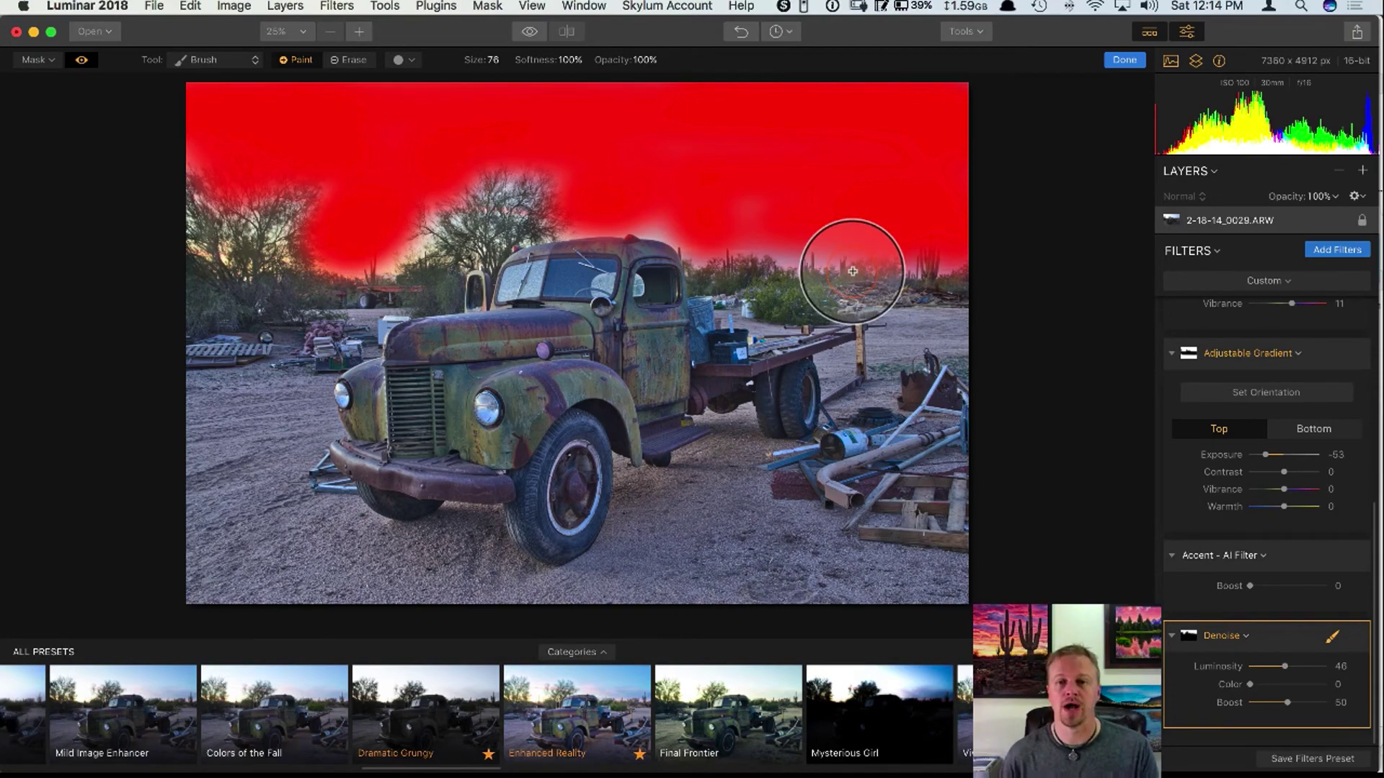
left_click(1122, 62)
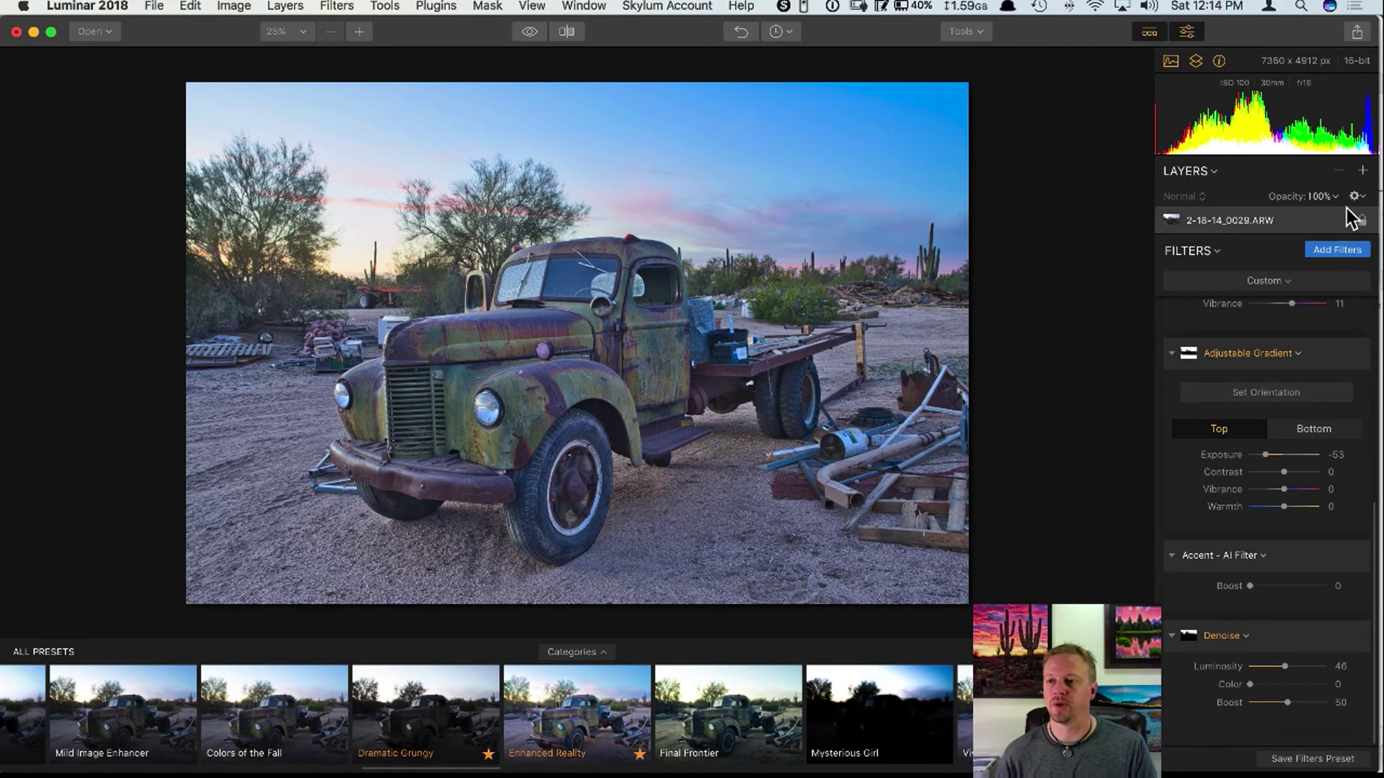
Add a new adjustment layer above the truck photo and apply a Details Enhancer filter to it.
left_click(1362, 170)
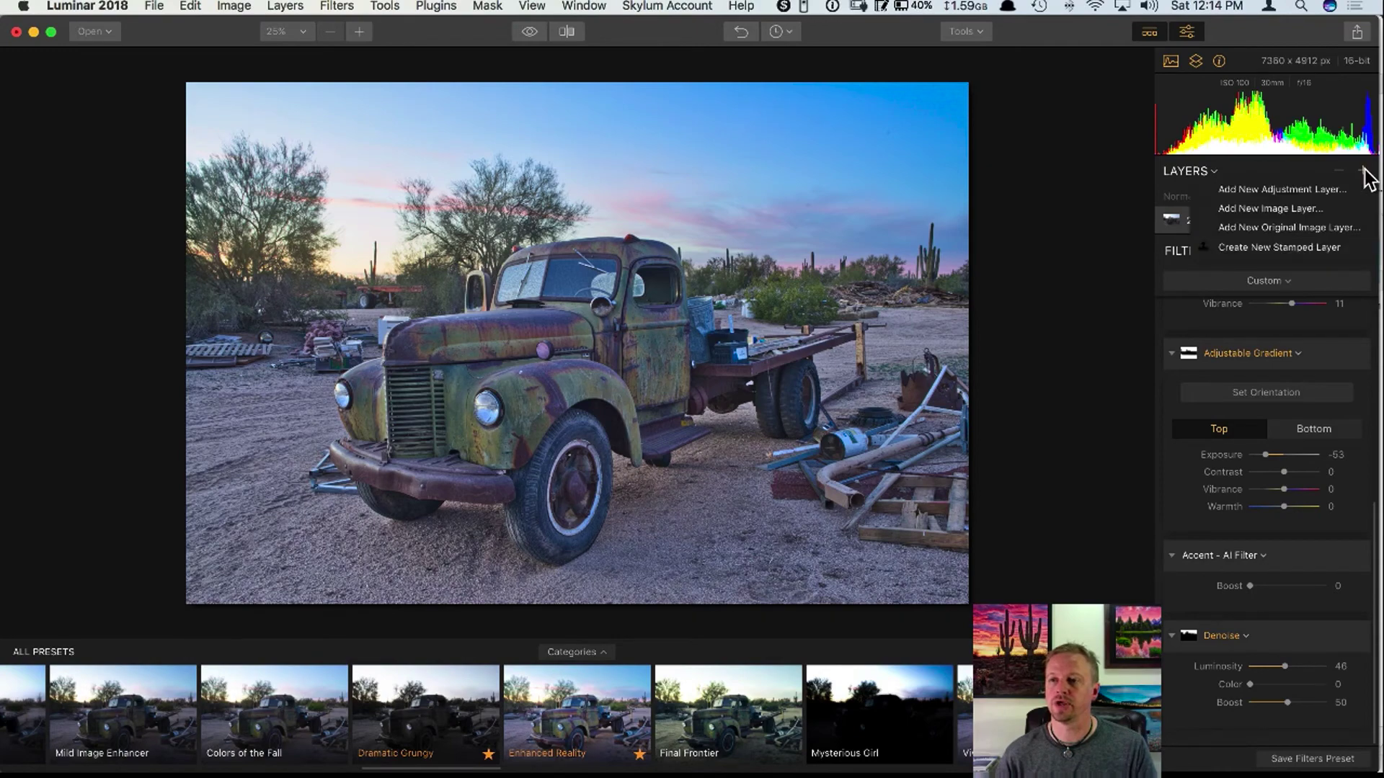
left_click(1327, 189)
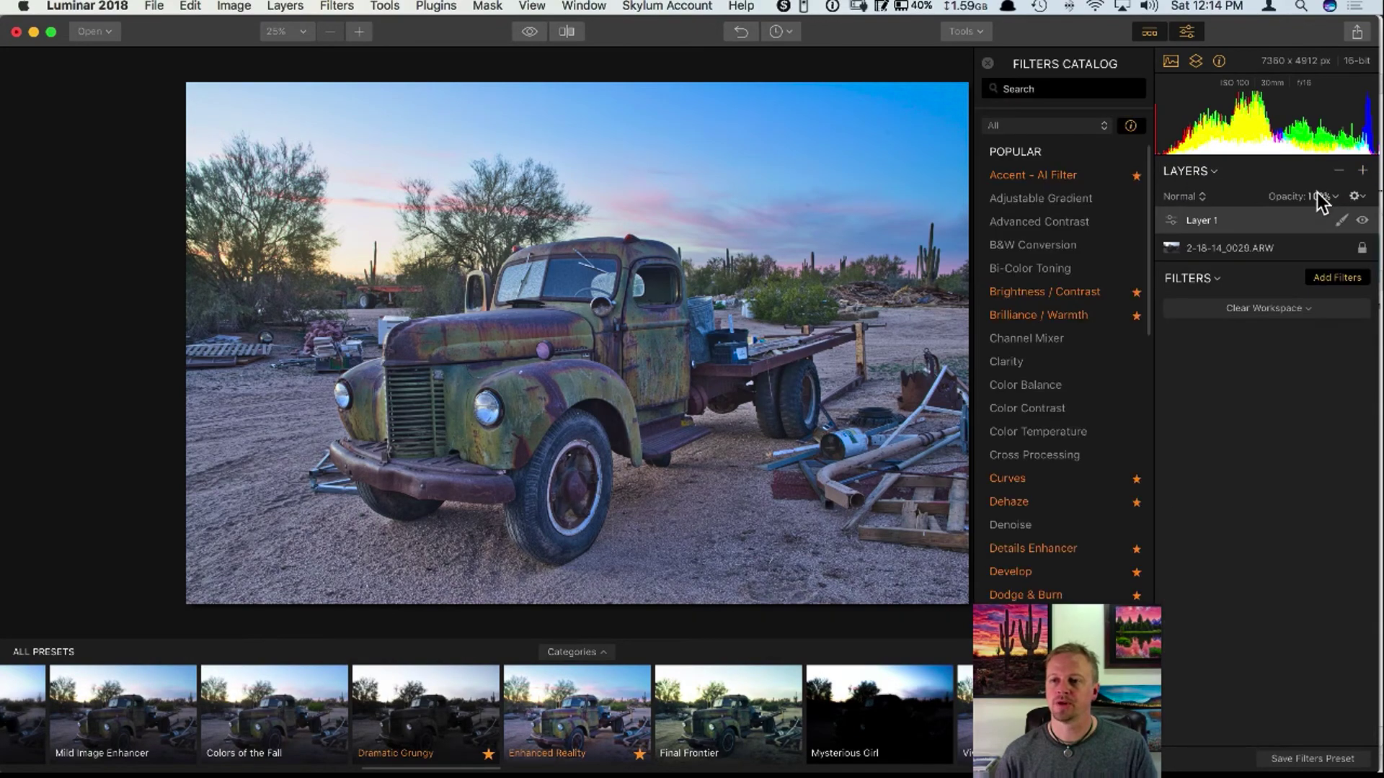
scroll(1059, 464, "down", 10)
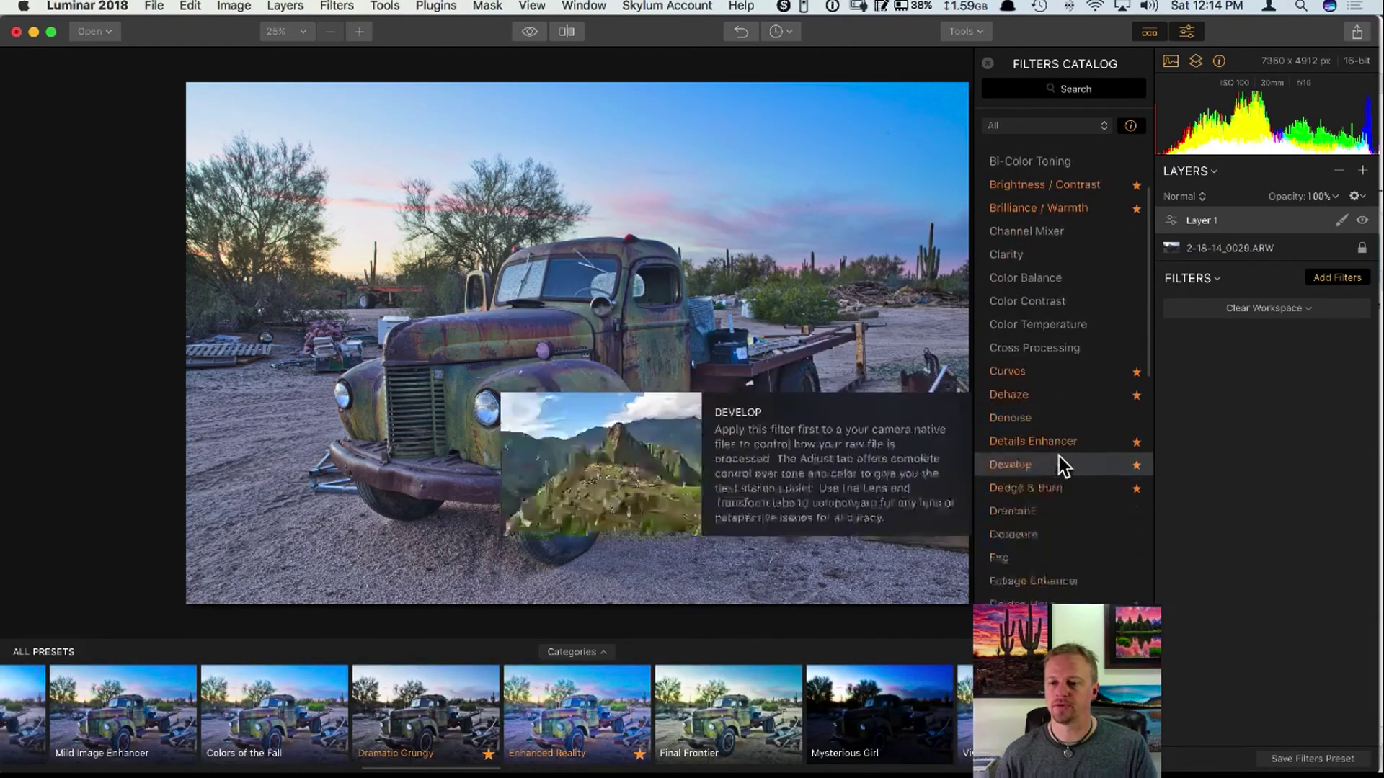
scroll(1058, 453, "down", 5)
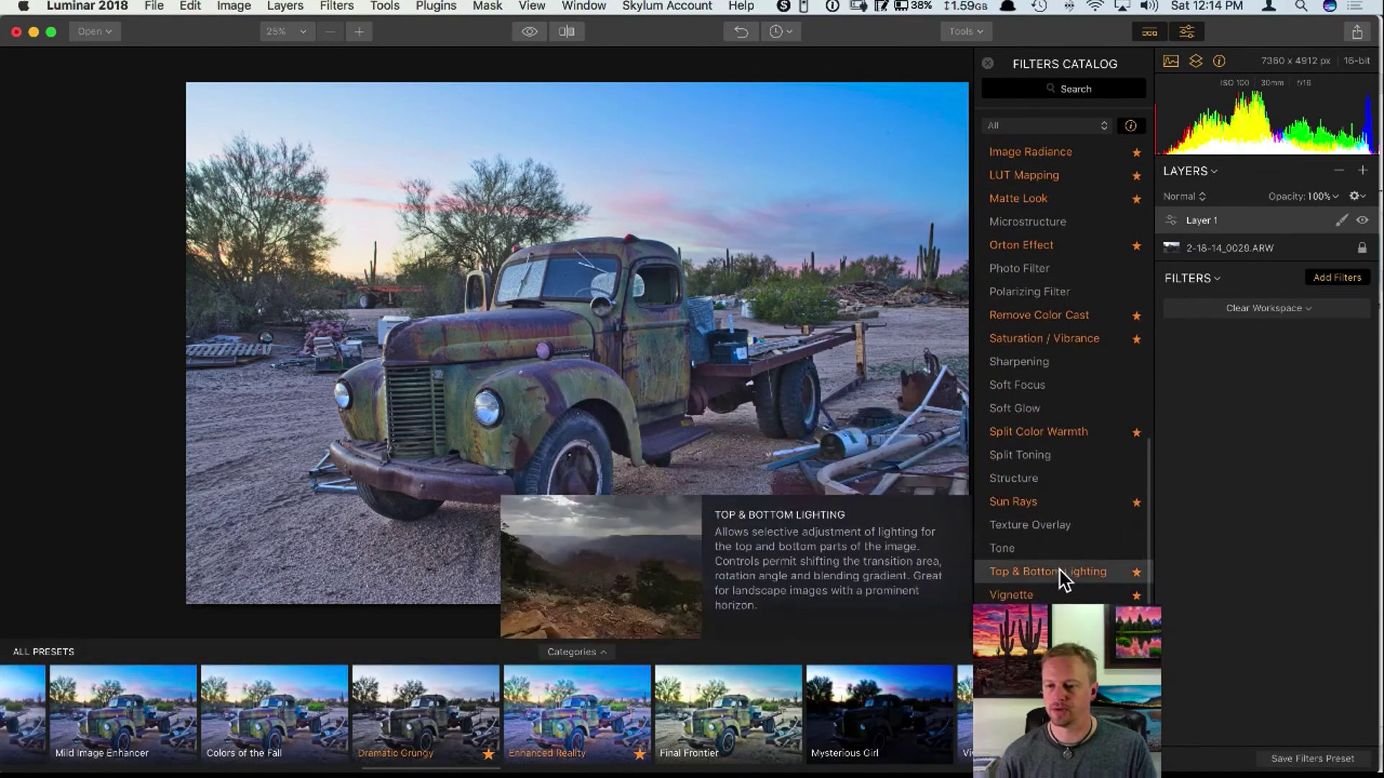
scroll(1070, 451, "up", 15)
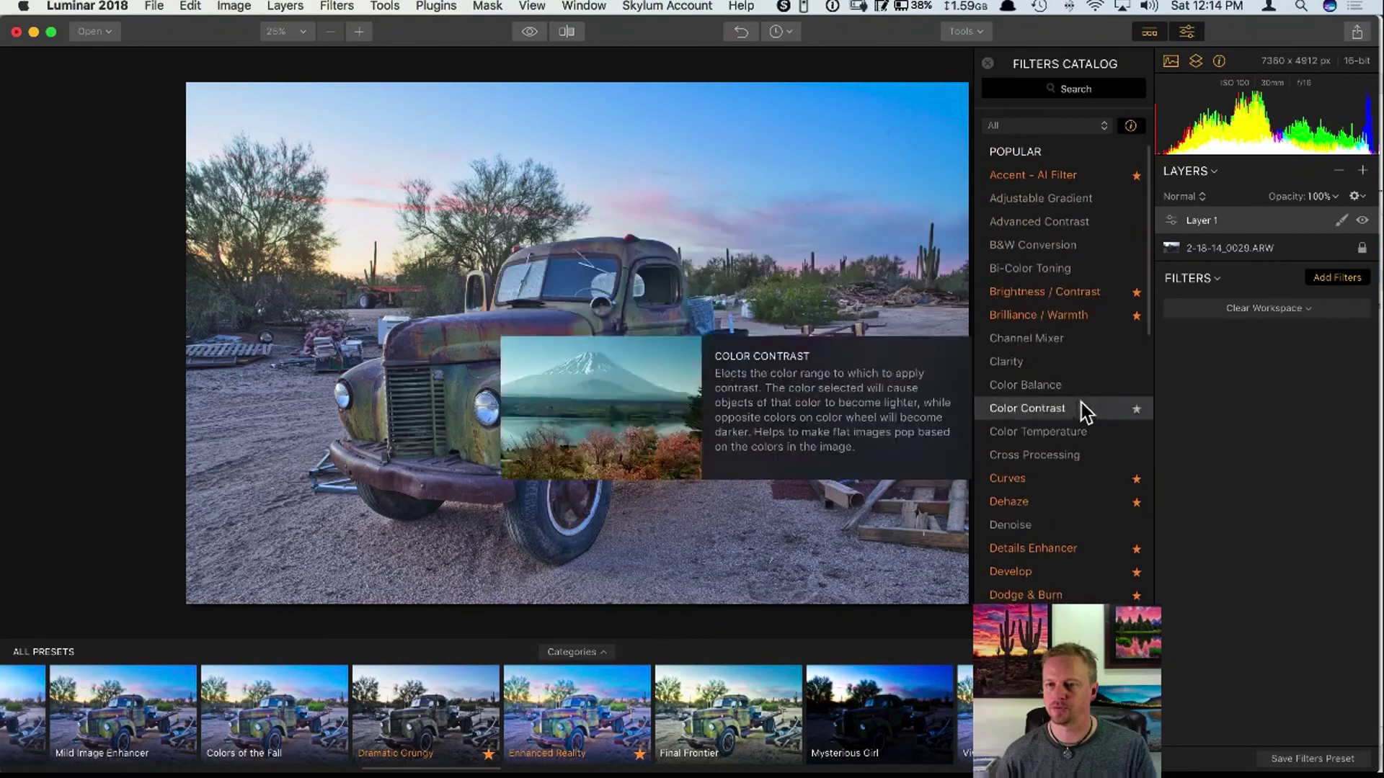
left_click(1062, 550)
Add Microstructure and Structure filters to the adjustment layer and close the filter catalog.
scroll(1063, 550, "down", 10)
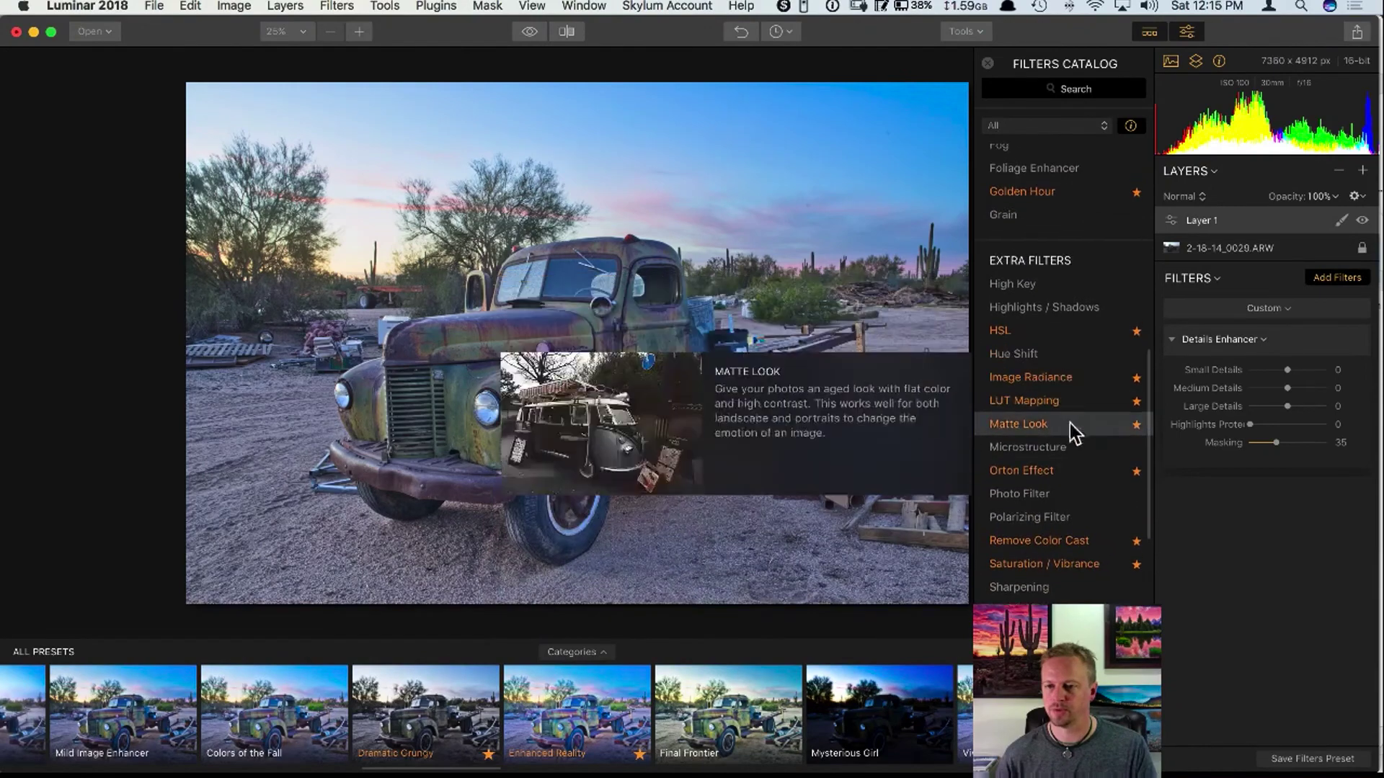
left_click(1068, 447)
scroll(1071, 552, "down", 5)
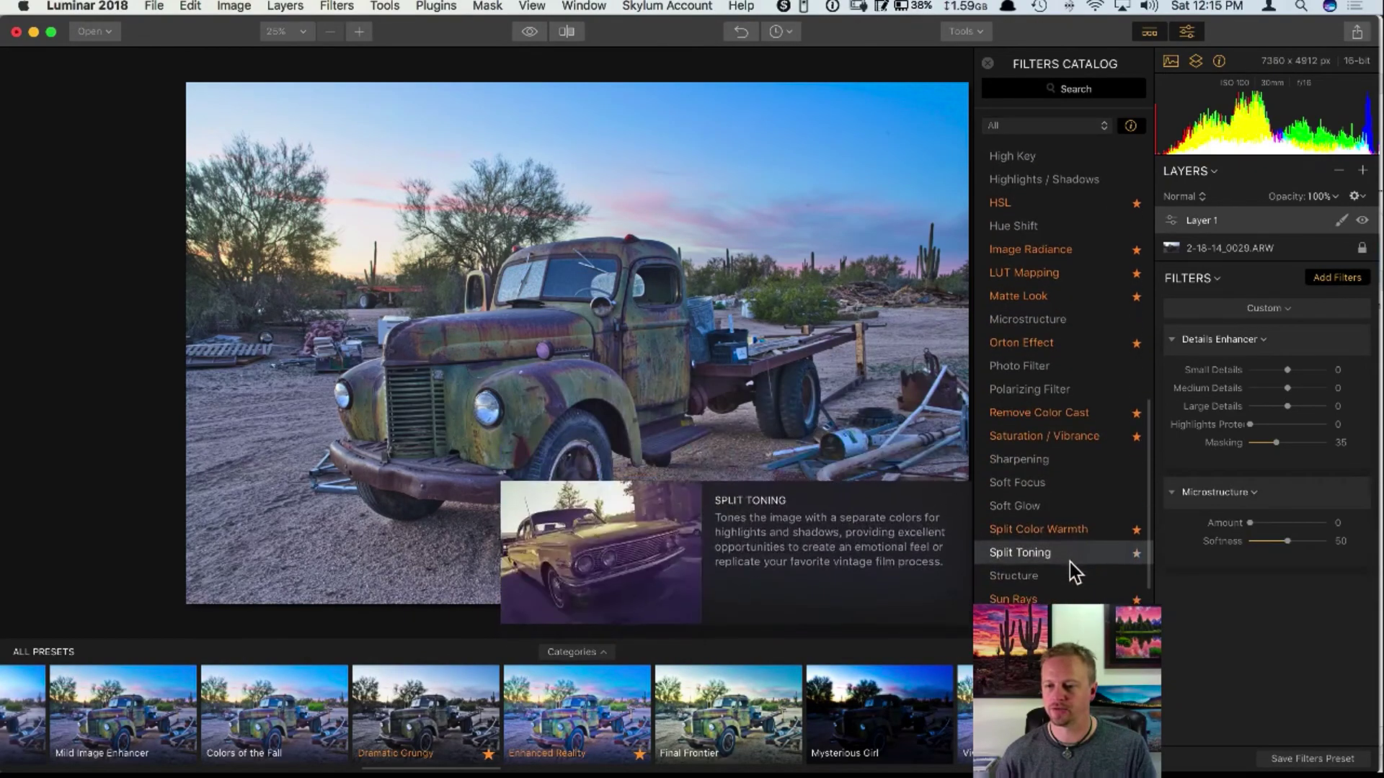
left_click(1057, 536)
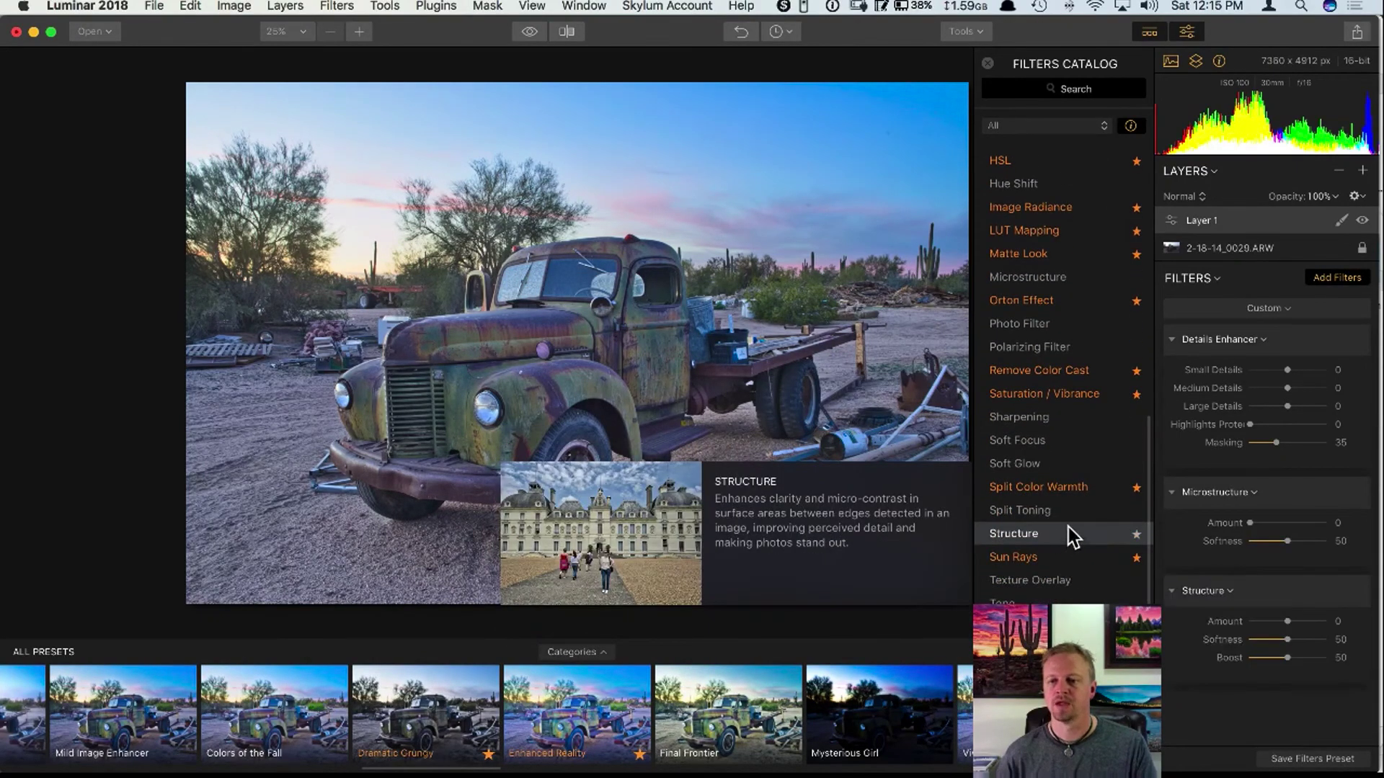
left_click(988, 63)
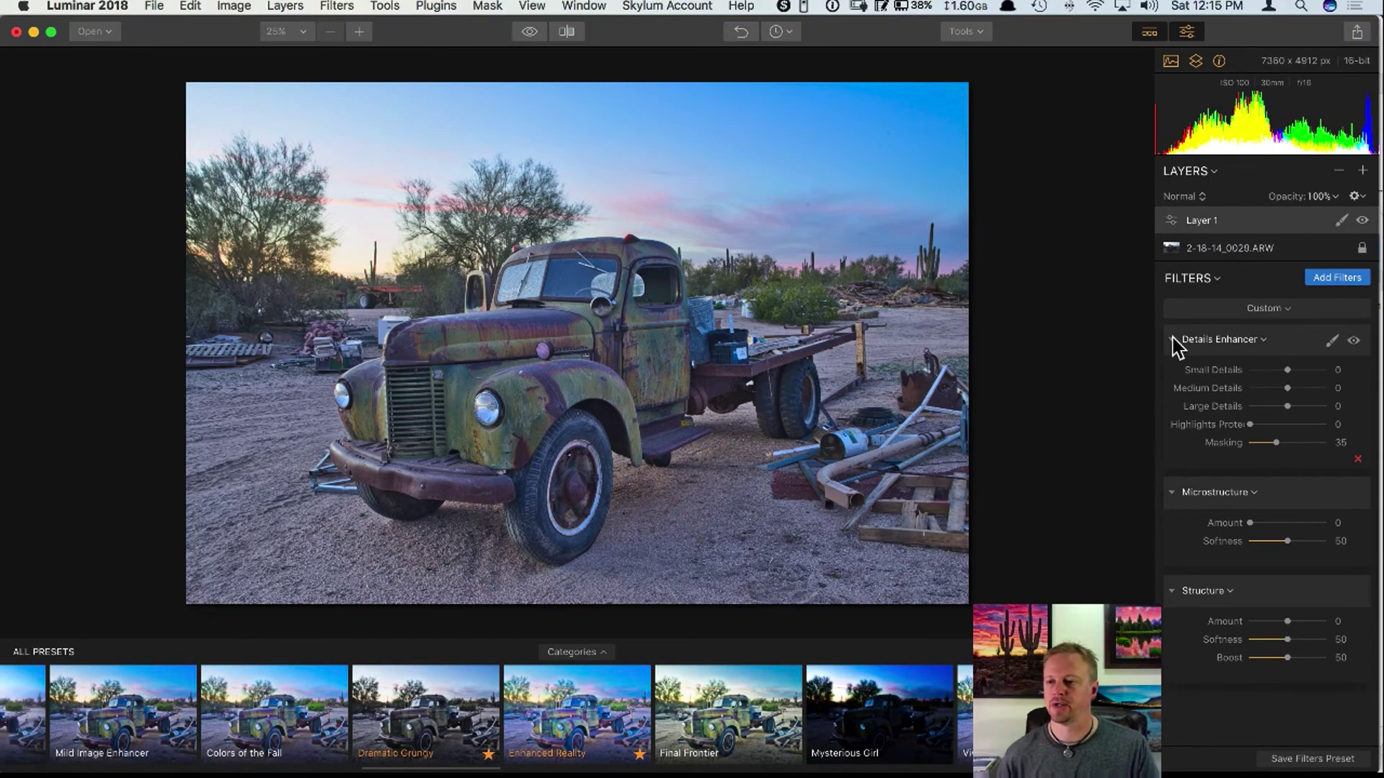
Set Details Enhancer's small, medium and large details to 14, 23 and 21, Microstructure amount to 18 and Structure amount to 28.
left_click_drag(1289, 370, 1295, 407)
left_click(1261, 523)
left_click(1298, 621)
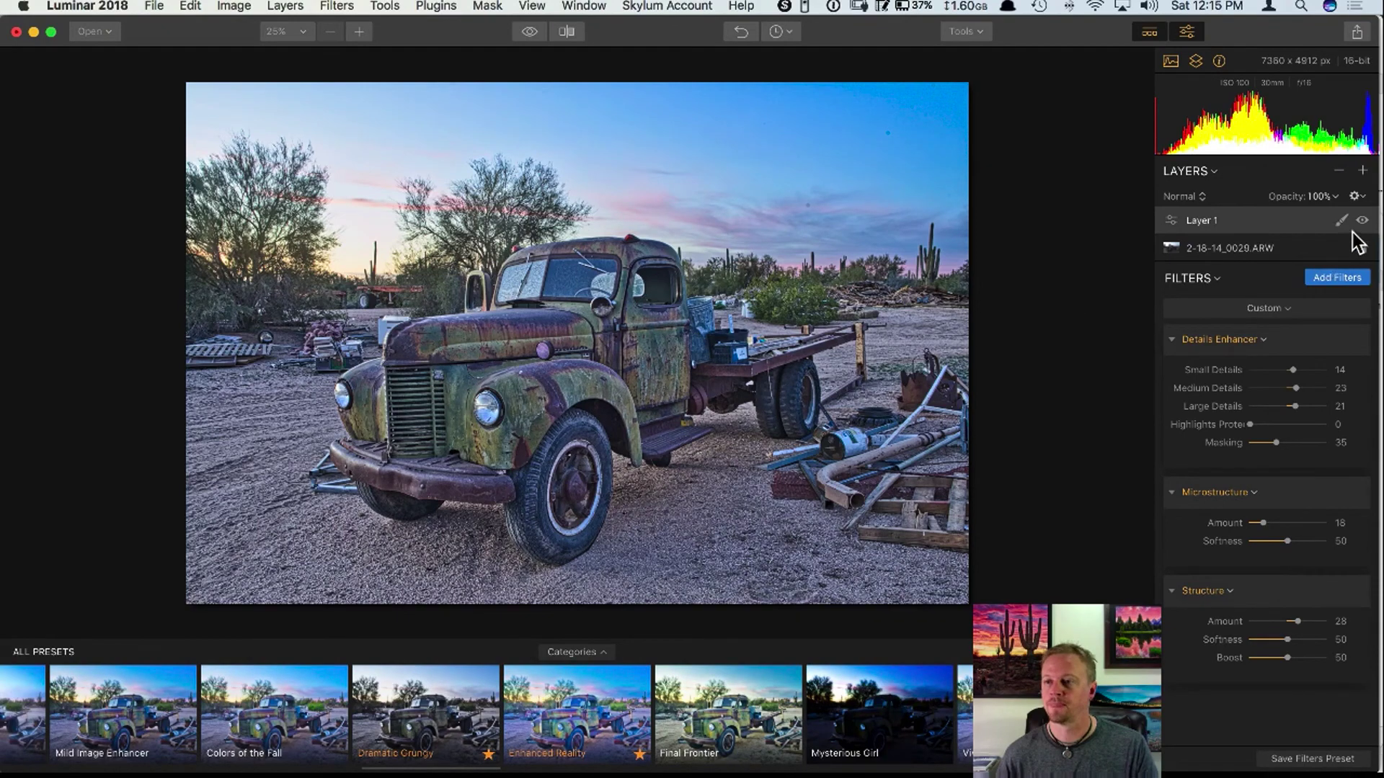
Restrict the adjustment layer to the truck by painting a layer mask with a size 52 brush, with the mask overlay hidden.
mouse_move(1318, 346)
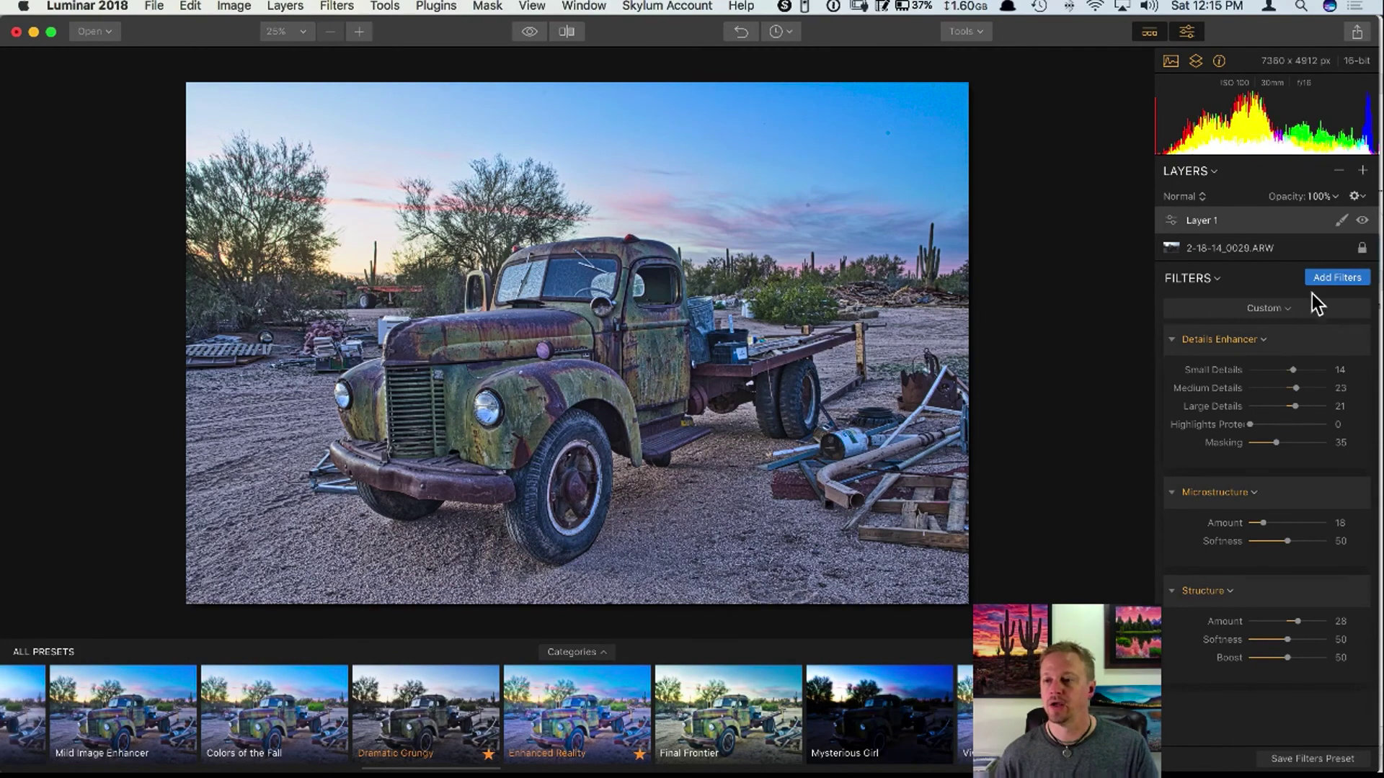
left_click(1340, 220)
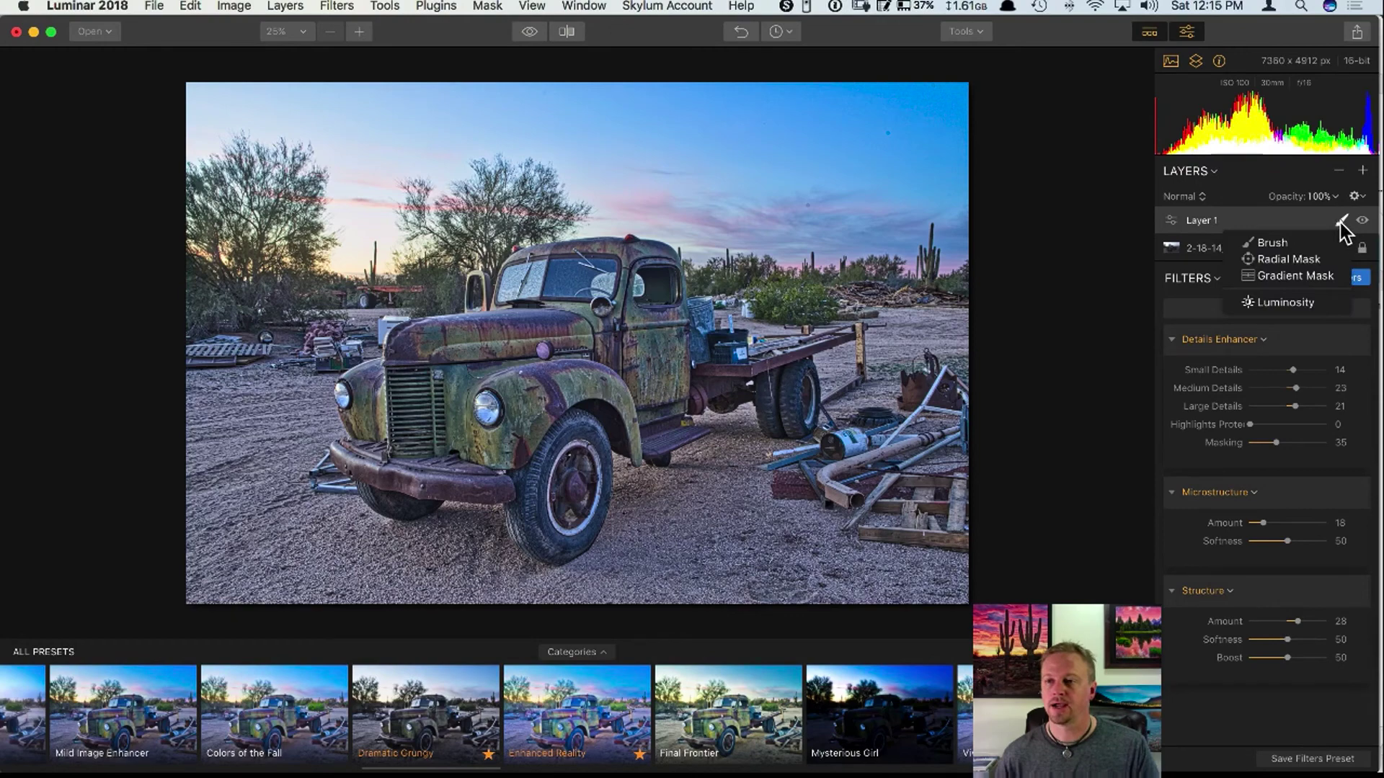
left_click(1290, 241)
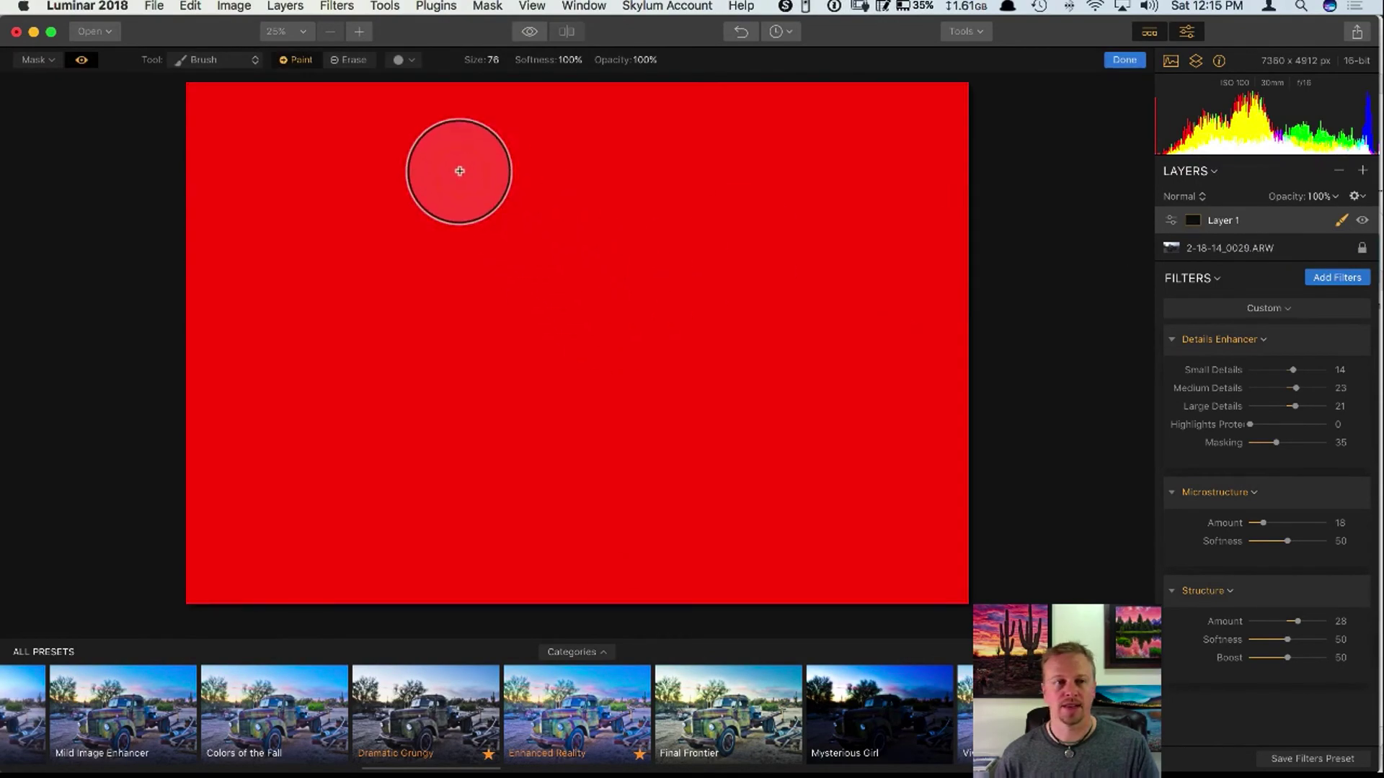
left_click(82, 60)
key("bracketleft")
key("bracketleft")
key("bracketleft")
key("bracketleft")
key("bracketleft")
key("bracketleft")
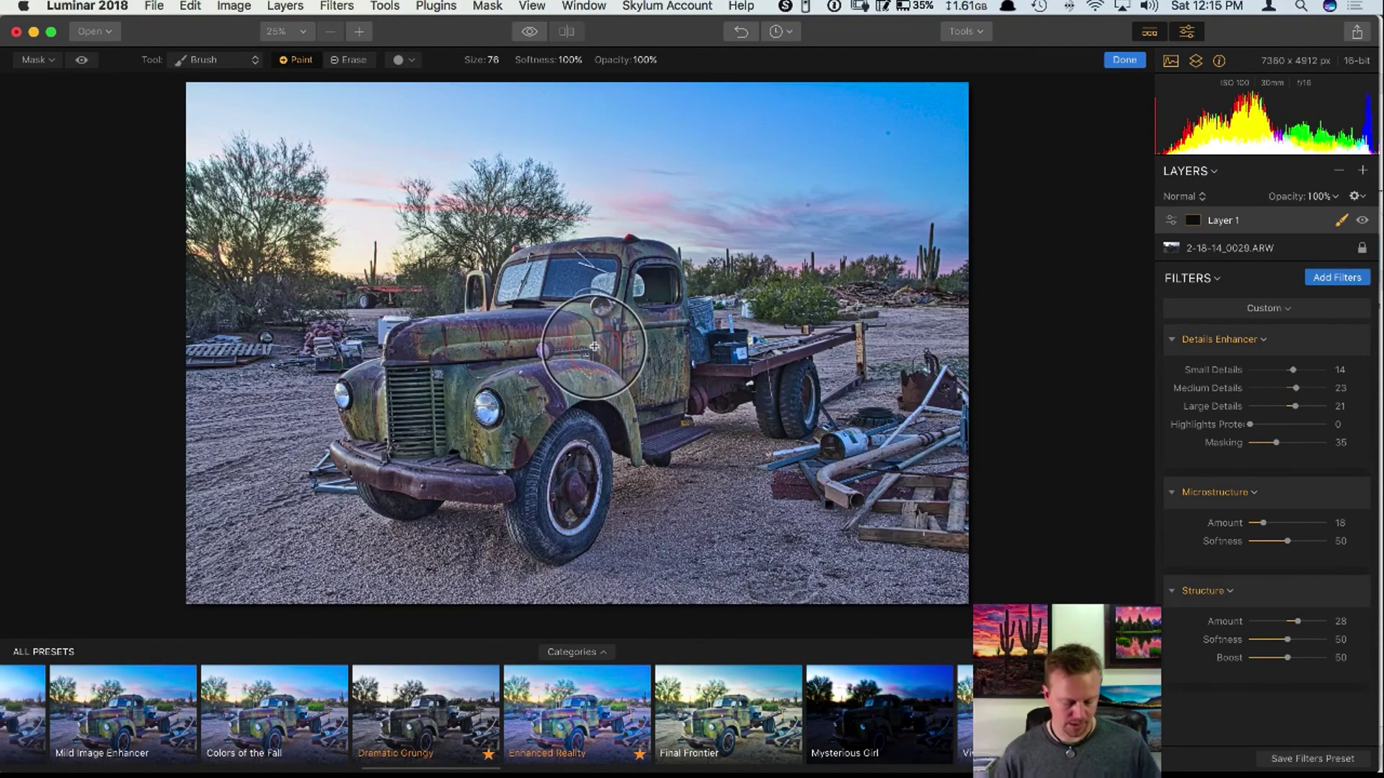
mouse_move(489, 369)
left_mouse_down()
mouse_move(607, 330)
mouse_move(436, 407)
mouse_move(450, 372)
mouse_move(522, 338)
mouse_move(391, 444)
mouse_move(490, 494)
mouse_move(582, 437)
mouse_move(613, 343)
mouse_move(601, 286)
mouse_move(641, 298)
mouse_move(638, 357)
mouse_move(729, 368)
mouse_move(548, 297)
mouse_move(394, 390)
mouse_move(484, 338)
mouse_move(531, 450)
mouse_move(597, 308)
mouse_move(597, 271)
mouse_move(613, 309)
mouse_move(723, 369)
mouse_move(577, 313)
mouse_move(439, 357)
mouse_move(422, 404)
mouse_move(597, 395)
mouse_move(550, 488)
left_mouse_up()
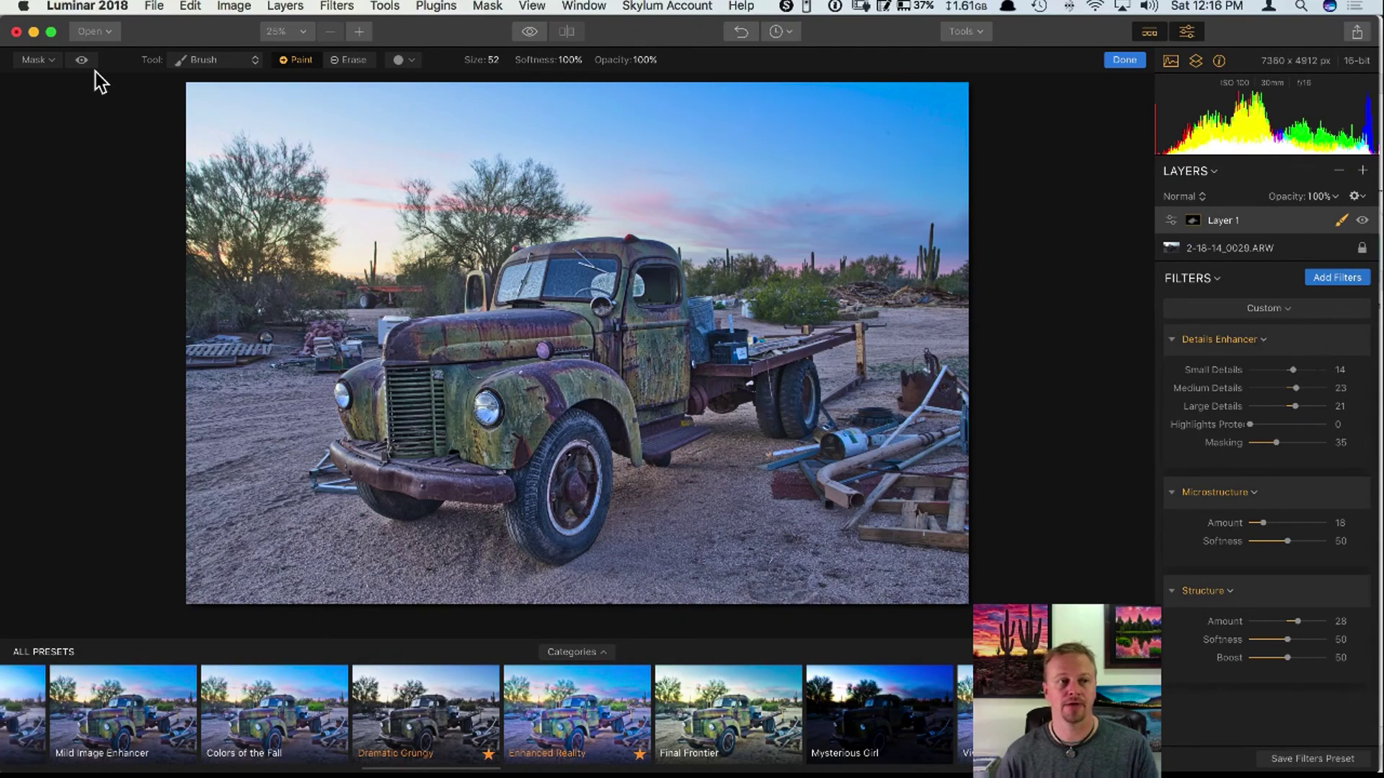
left_click(42, 63)
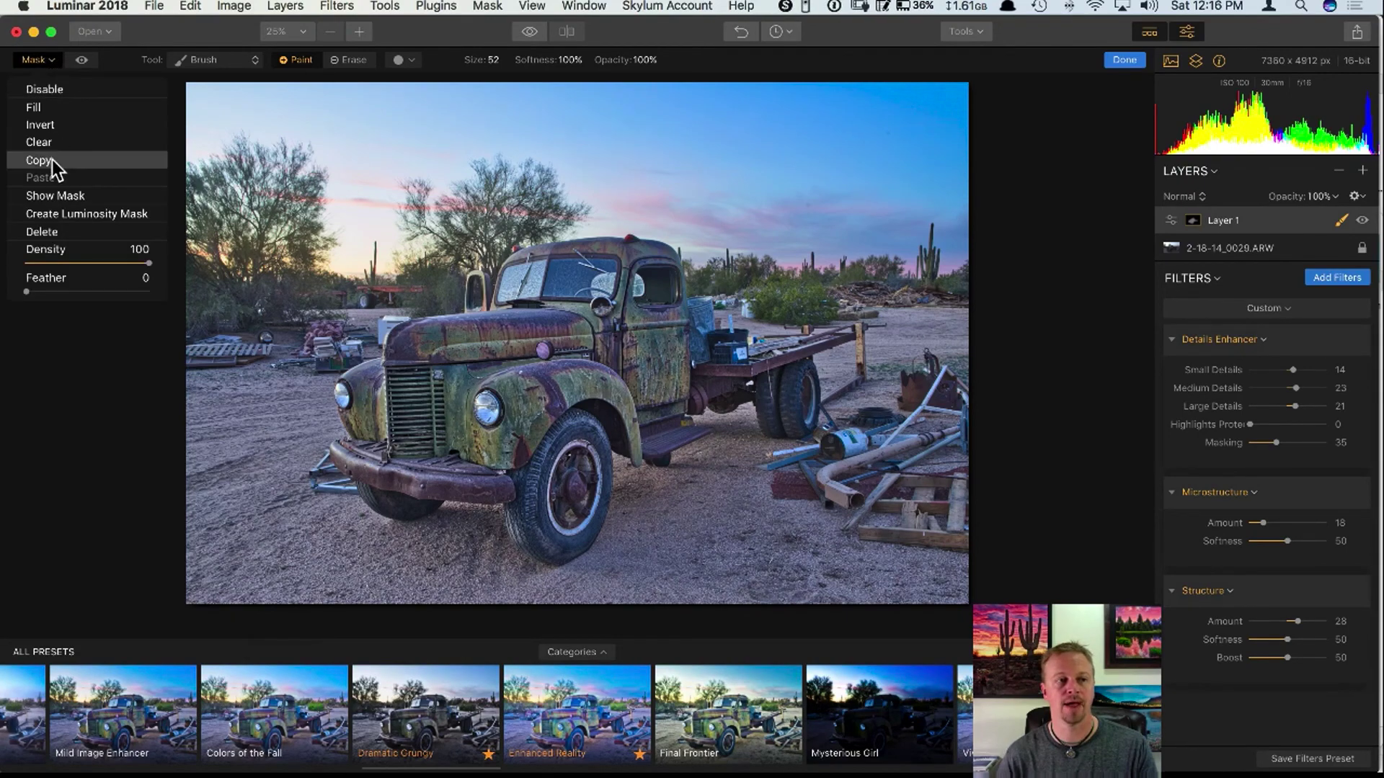
left_click(39, 62)
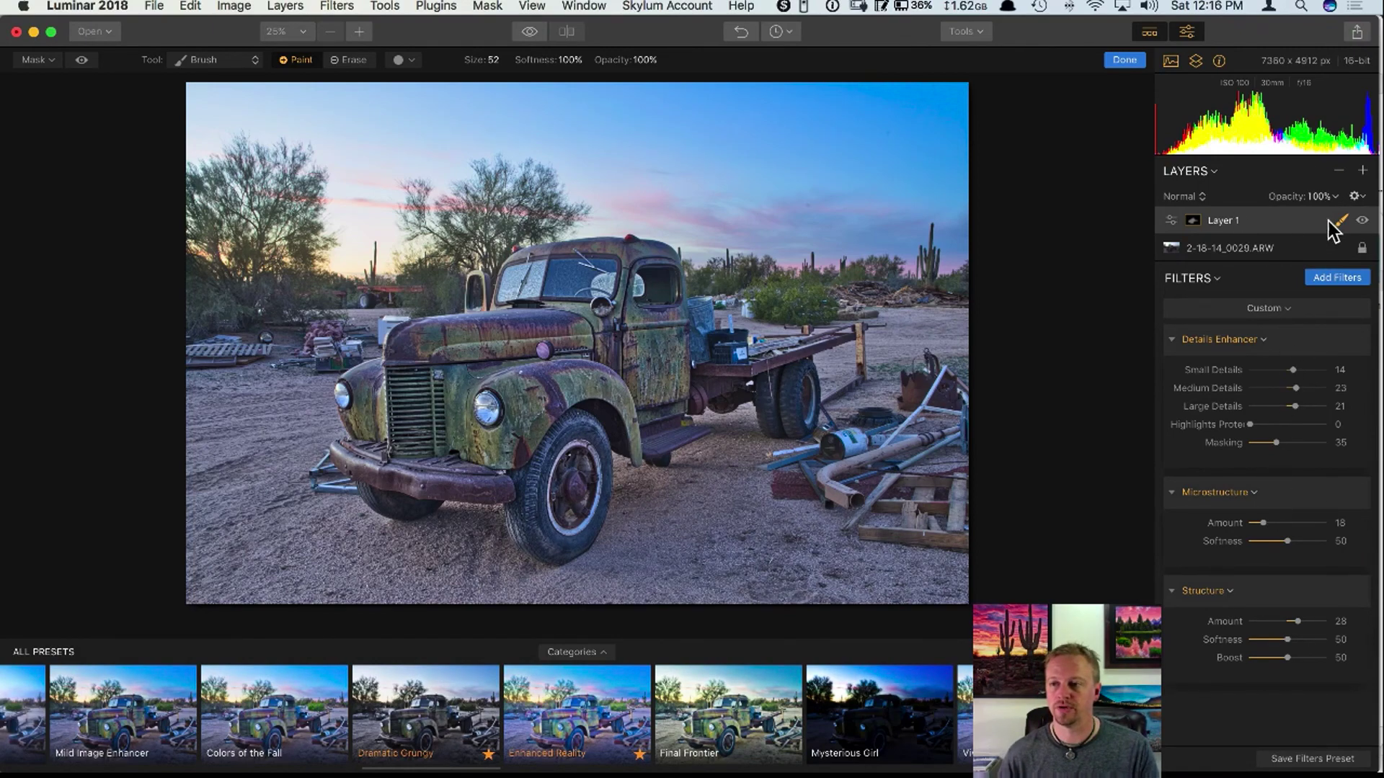
left_click(1334, 198)
mouse_move(1349, 215)
left_mouse_down()
mouse_move(1318, 211)
mouse_move(1353, 213)
left_mouse_up()
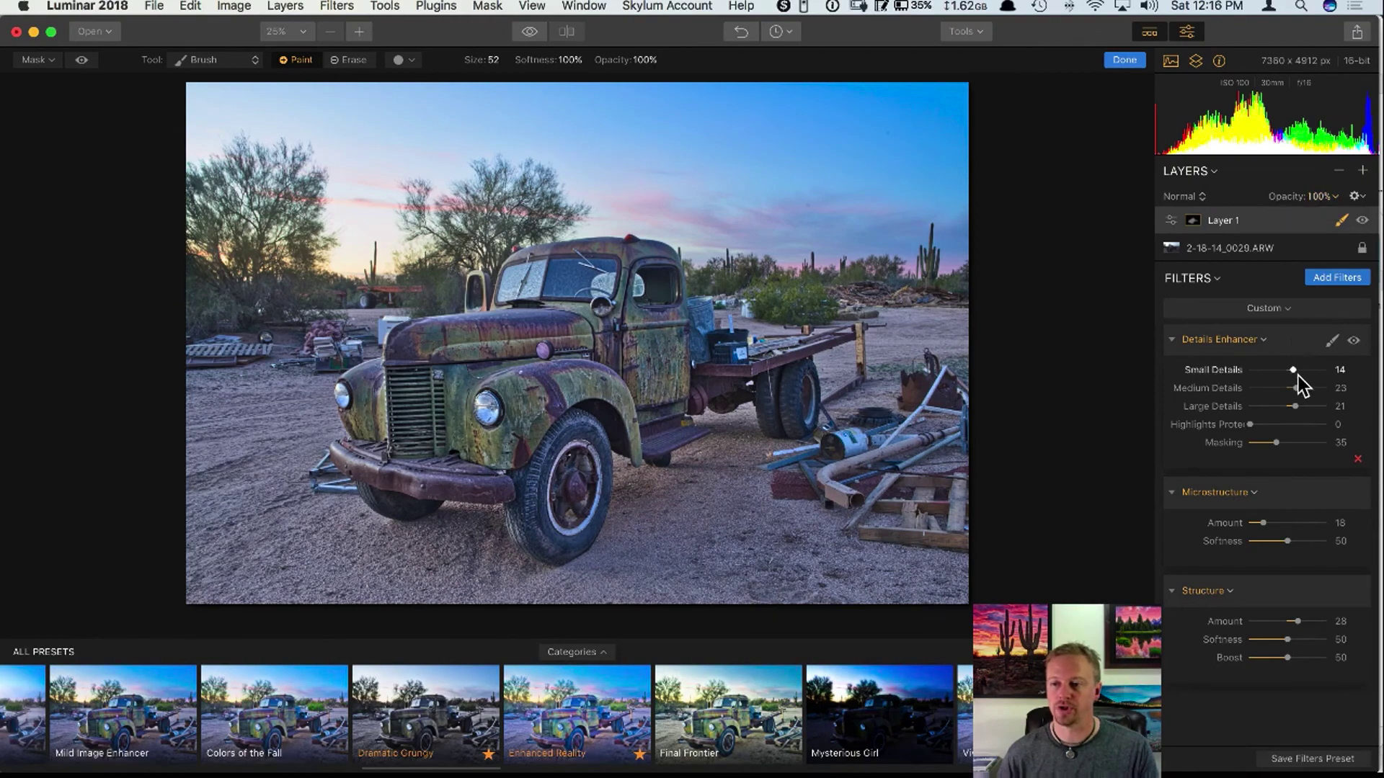
Soften the truck's detail effect by setting Details Enhancer's Medium Details to 15 and the Structure amount to 20.
left_click_drag(1299, 382, 1295, 386)
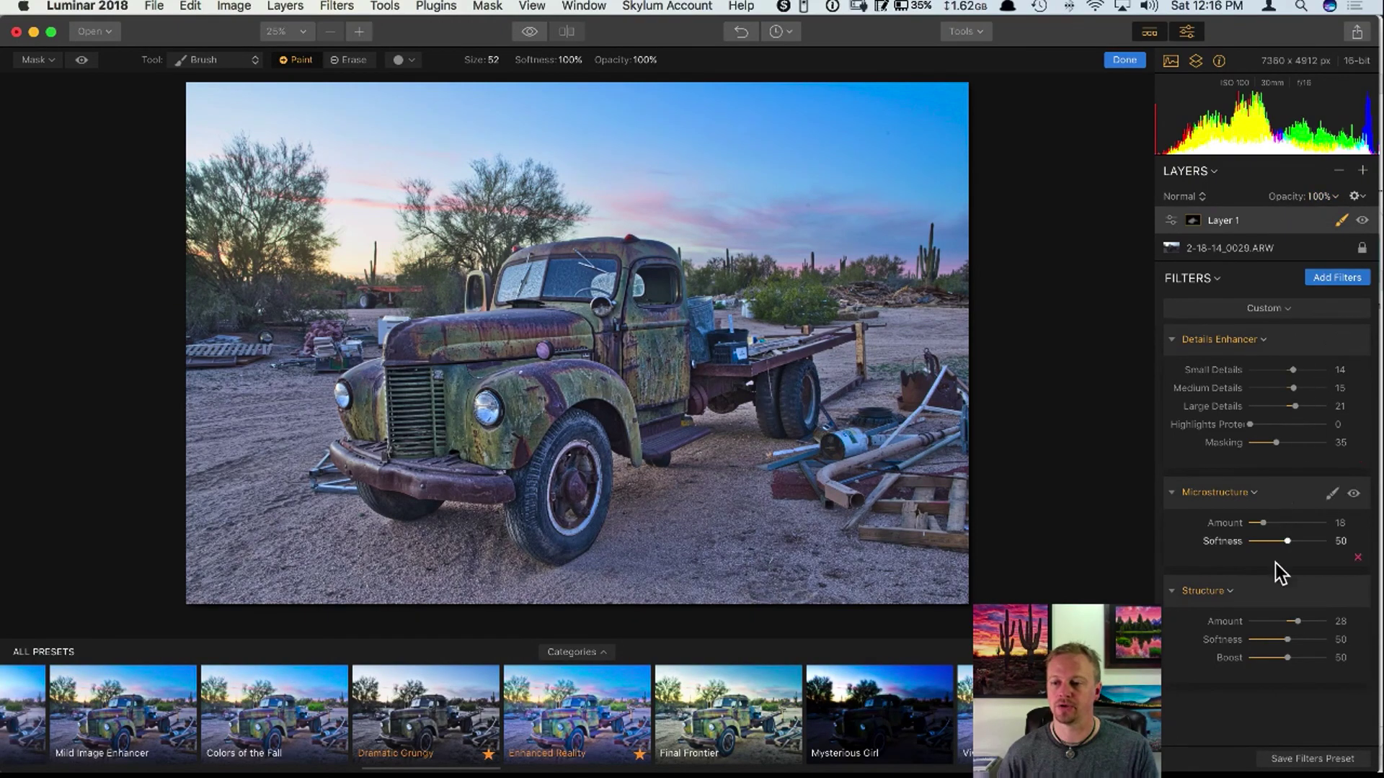
left_click_drag(1294, 624, 1292, 624)
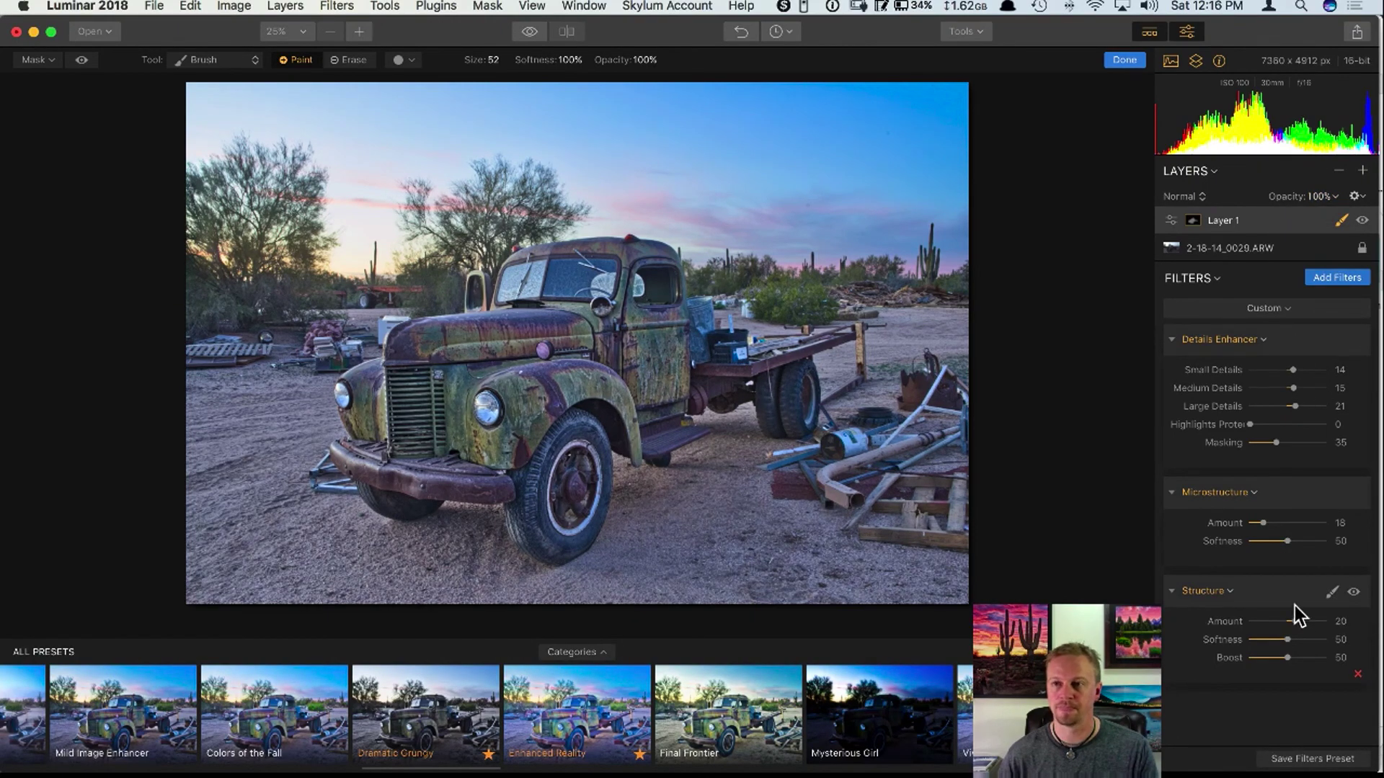